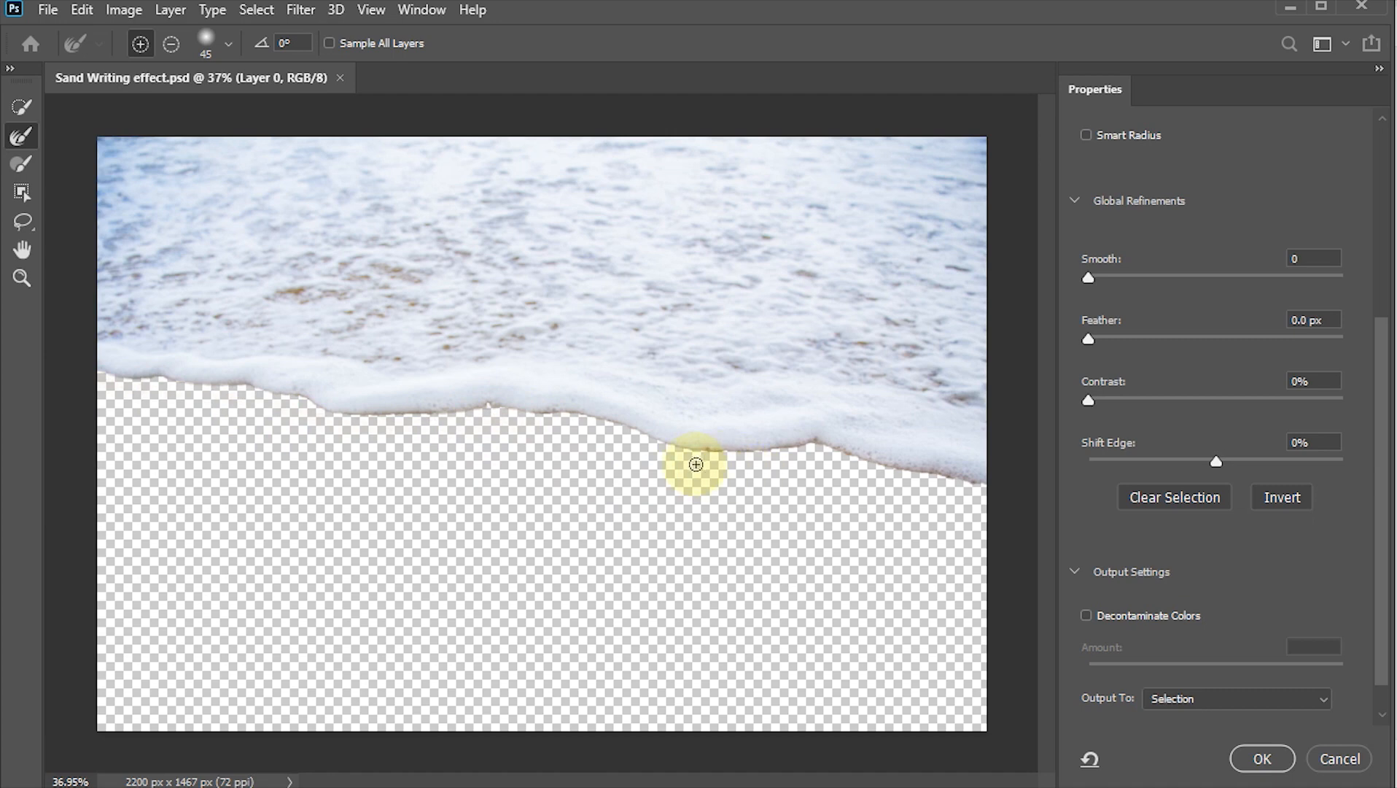
Refine the water selection's edge along the foam shoreline with the Refine Edge Brush and output it as a selection
mouse_move(696, 465)
left_mouse_down()
mouse_move(814, 464)
mouse_move(1000, 501)
left_mouse_up()
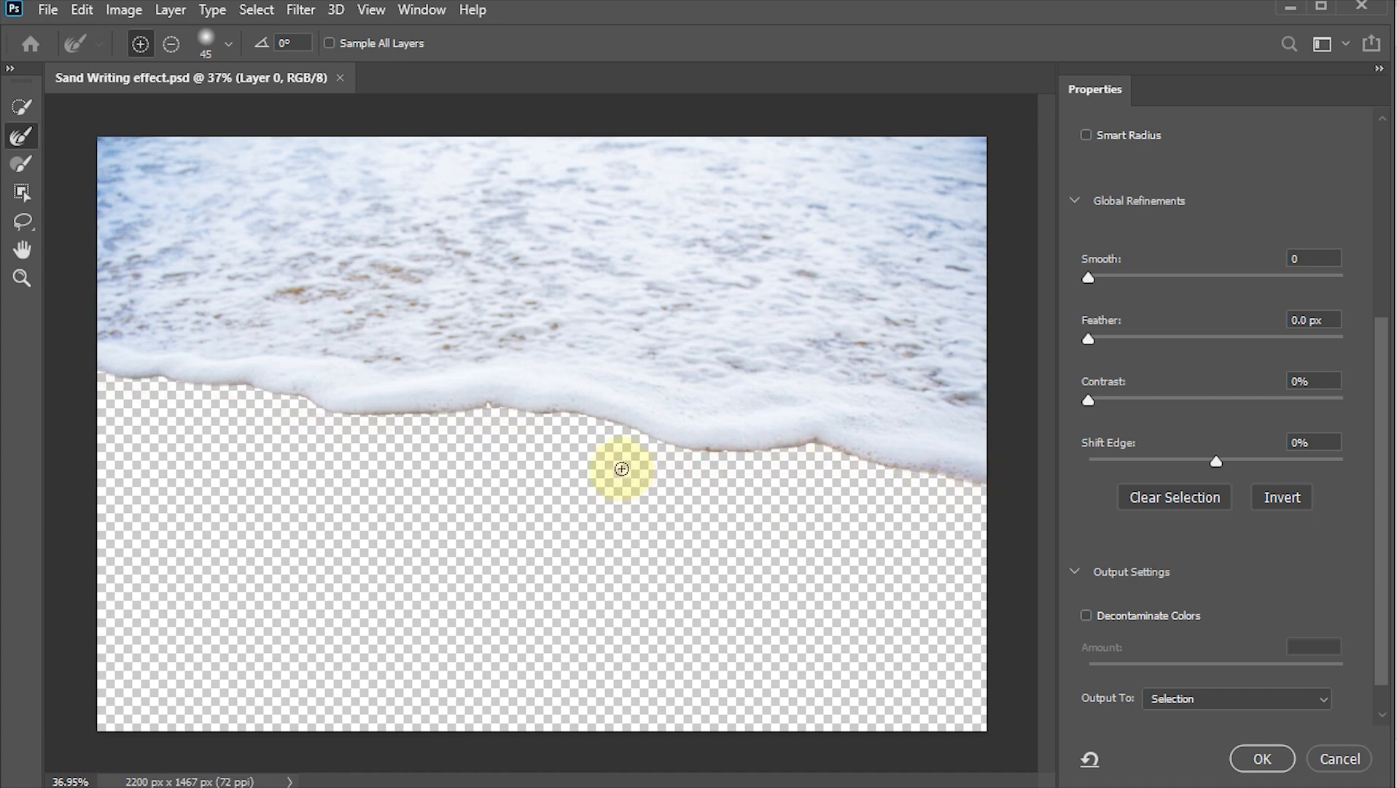
left_click_drag(689, 461, 742, 465)
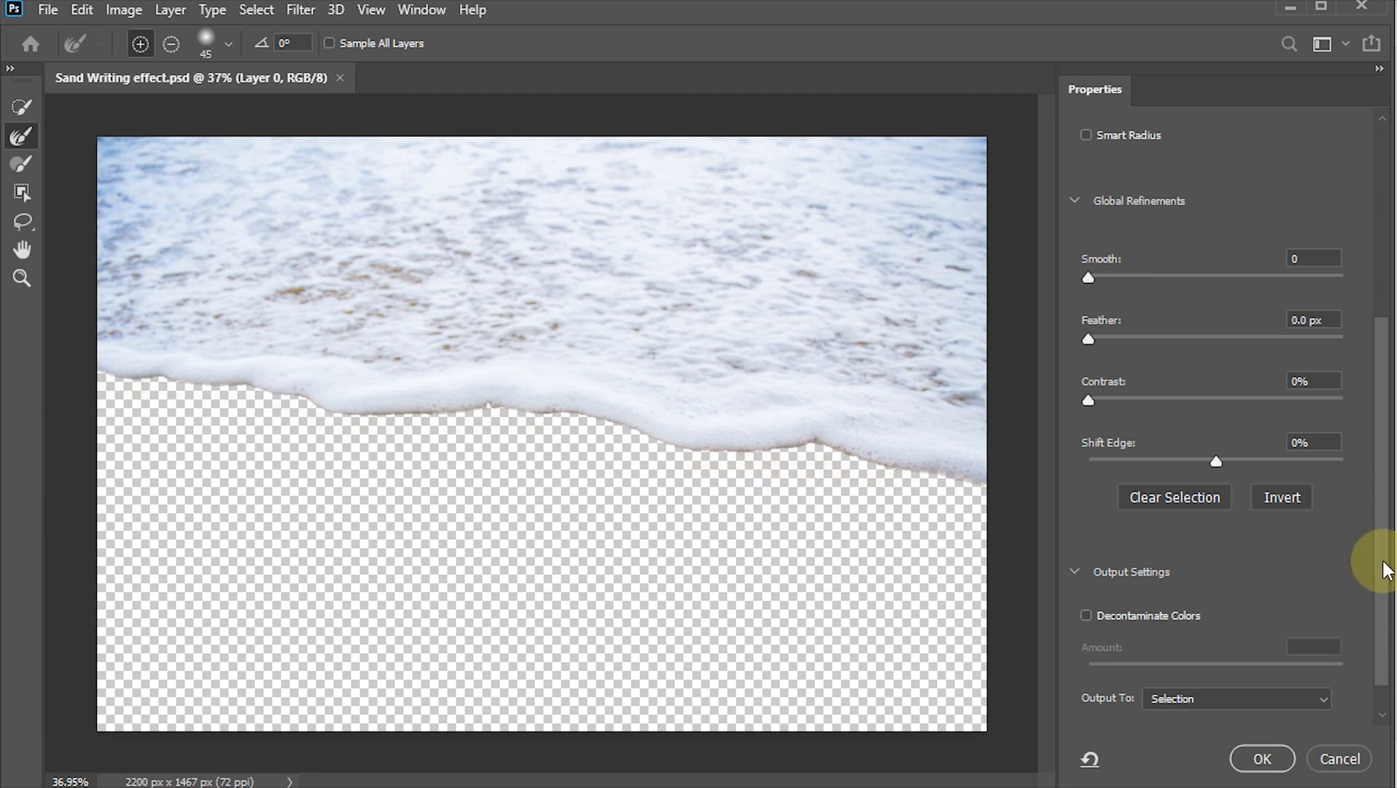
scroll(1371, 576, "down", 1)
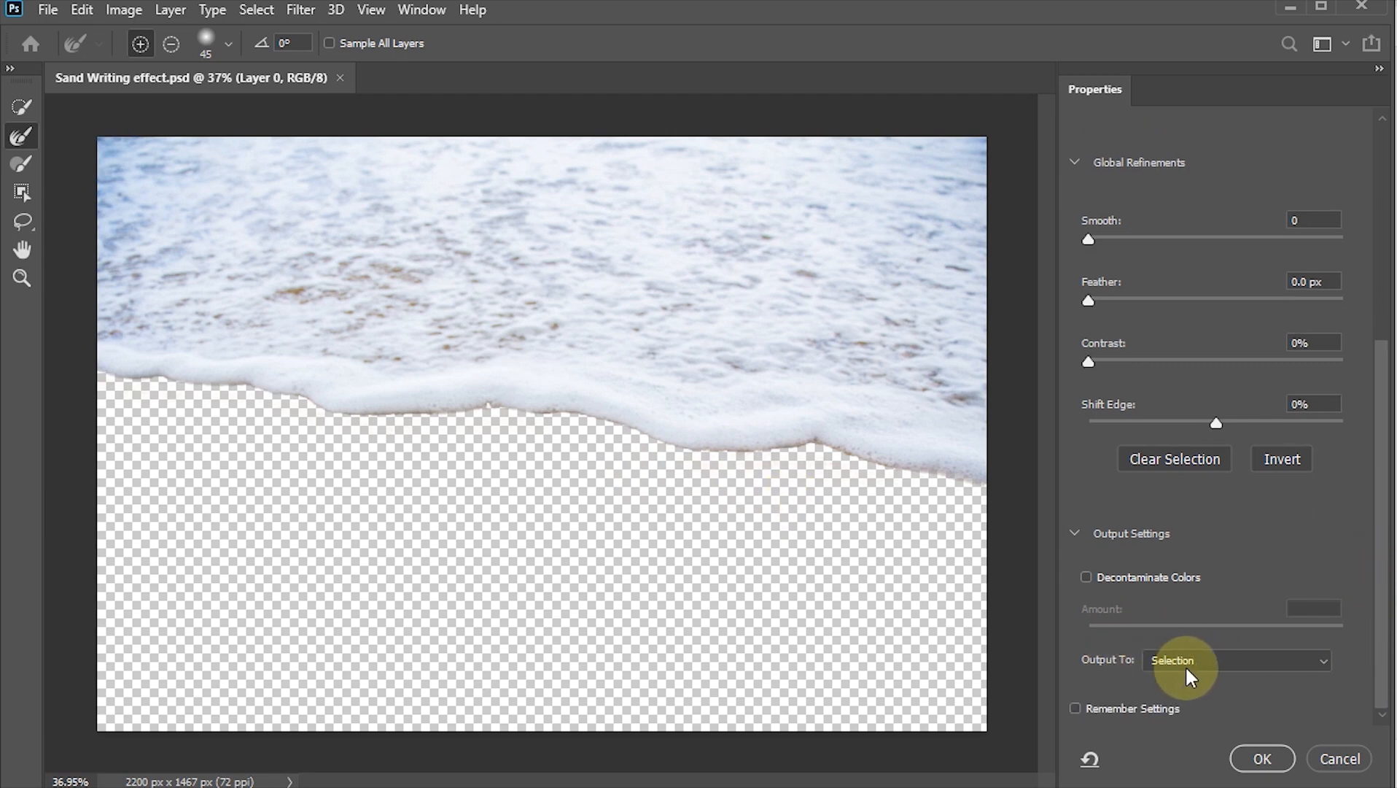
left_click(1260, 757)
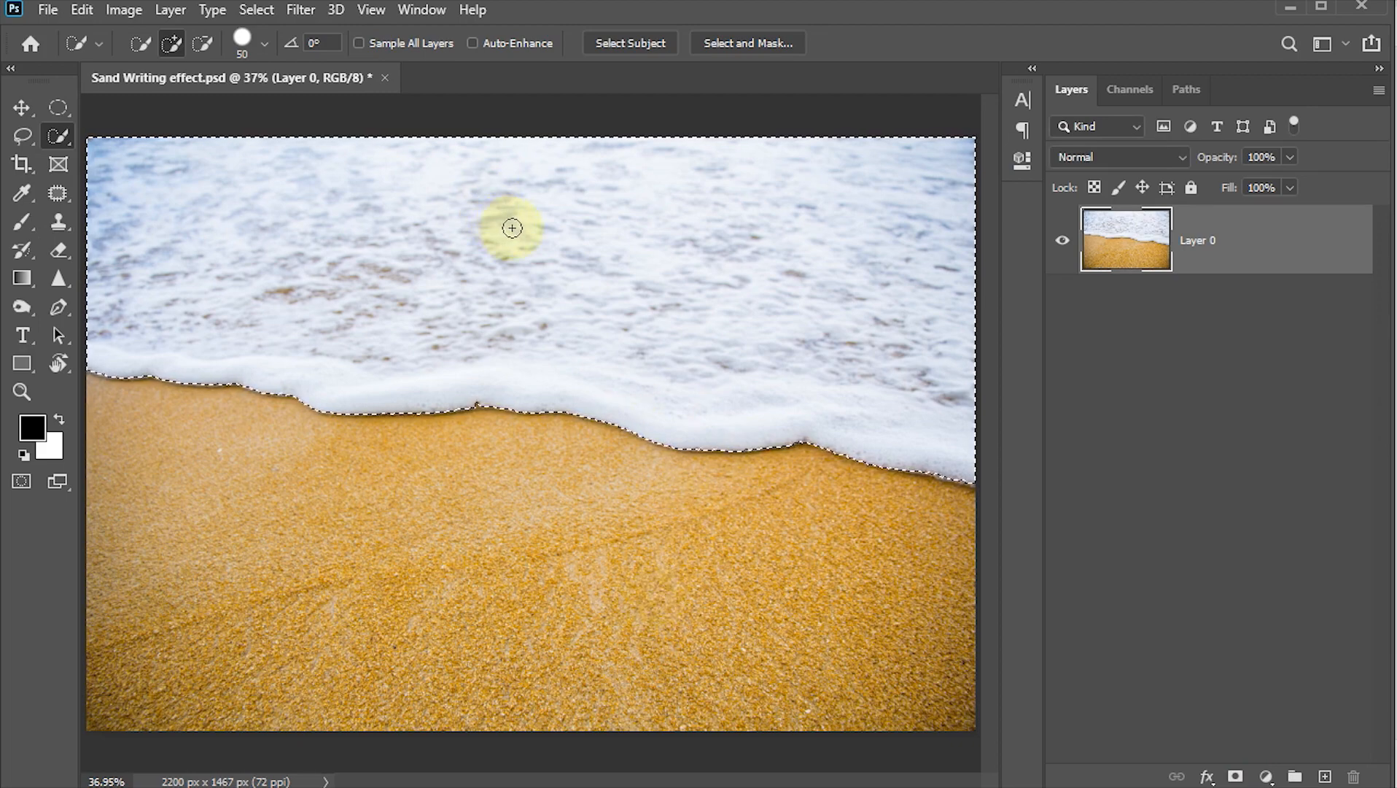
Save the water selection as a new channel named "water" and deselect it
left_click(258, 10)
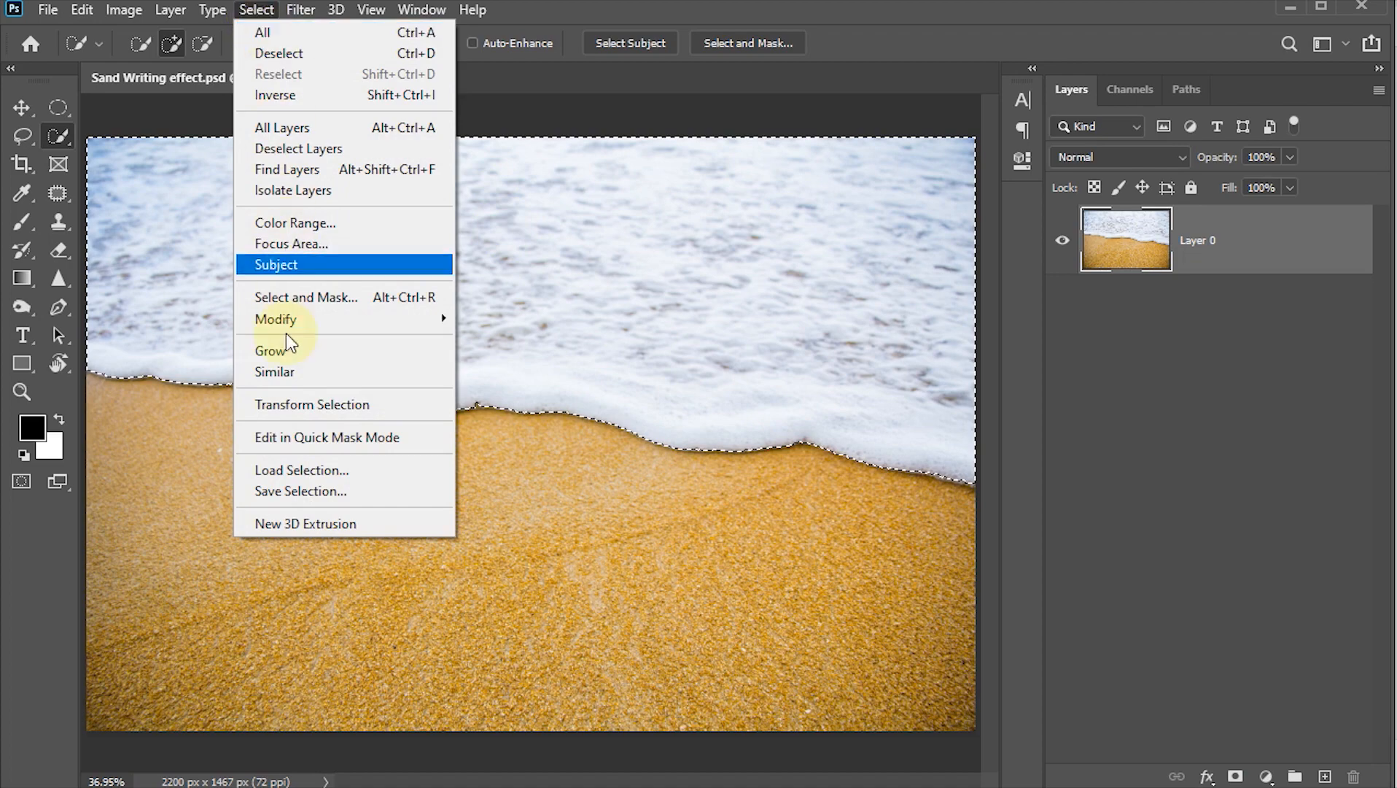
left_click(302, 492)
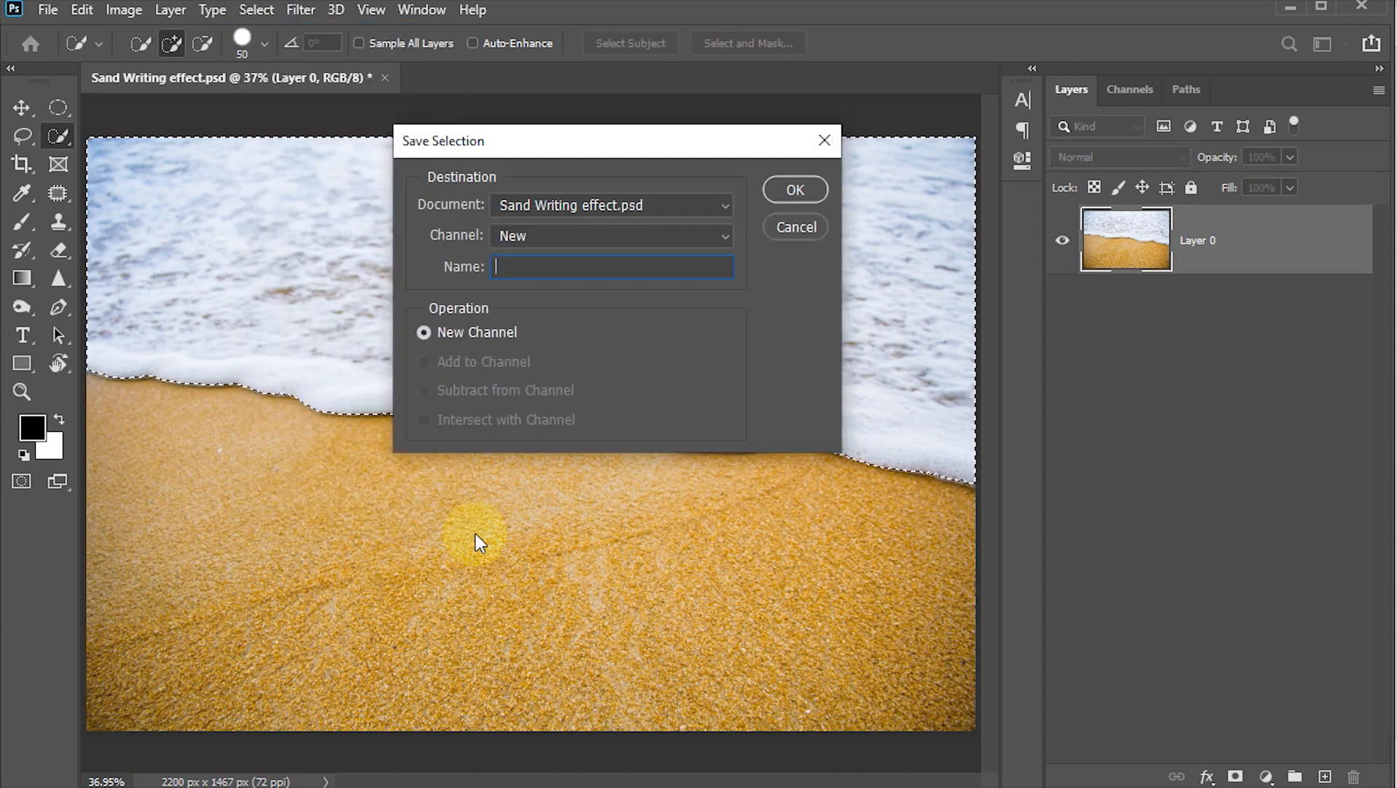
type("water")
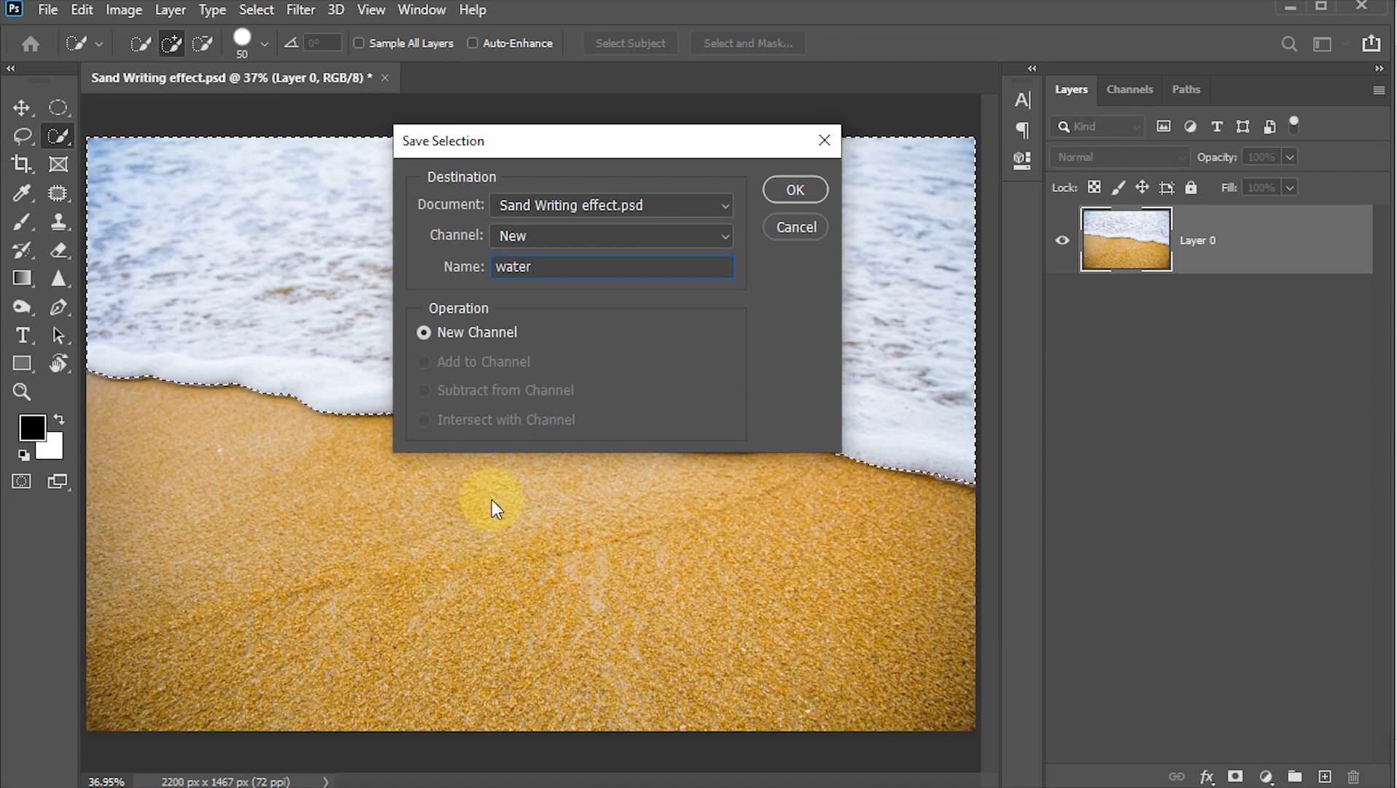
left_click(789, 189)
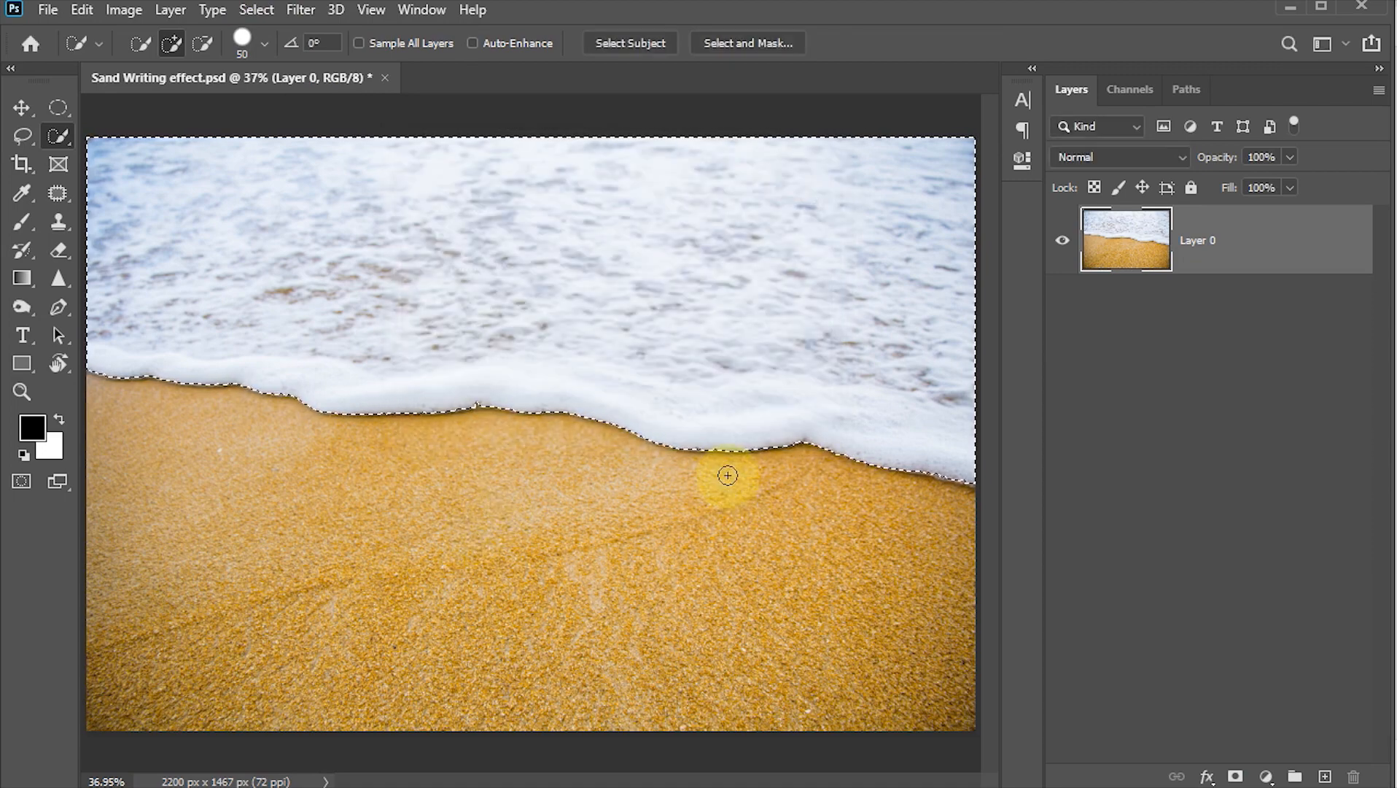
key("ctrl+d")
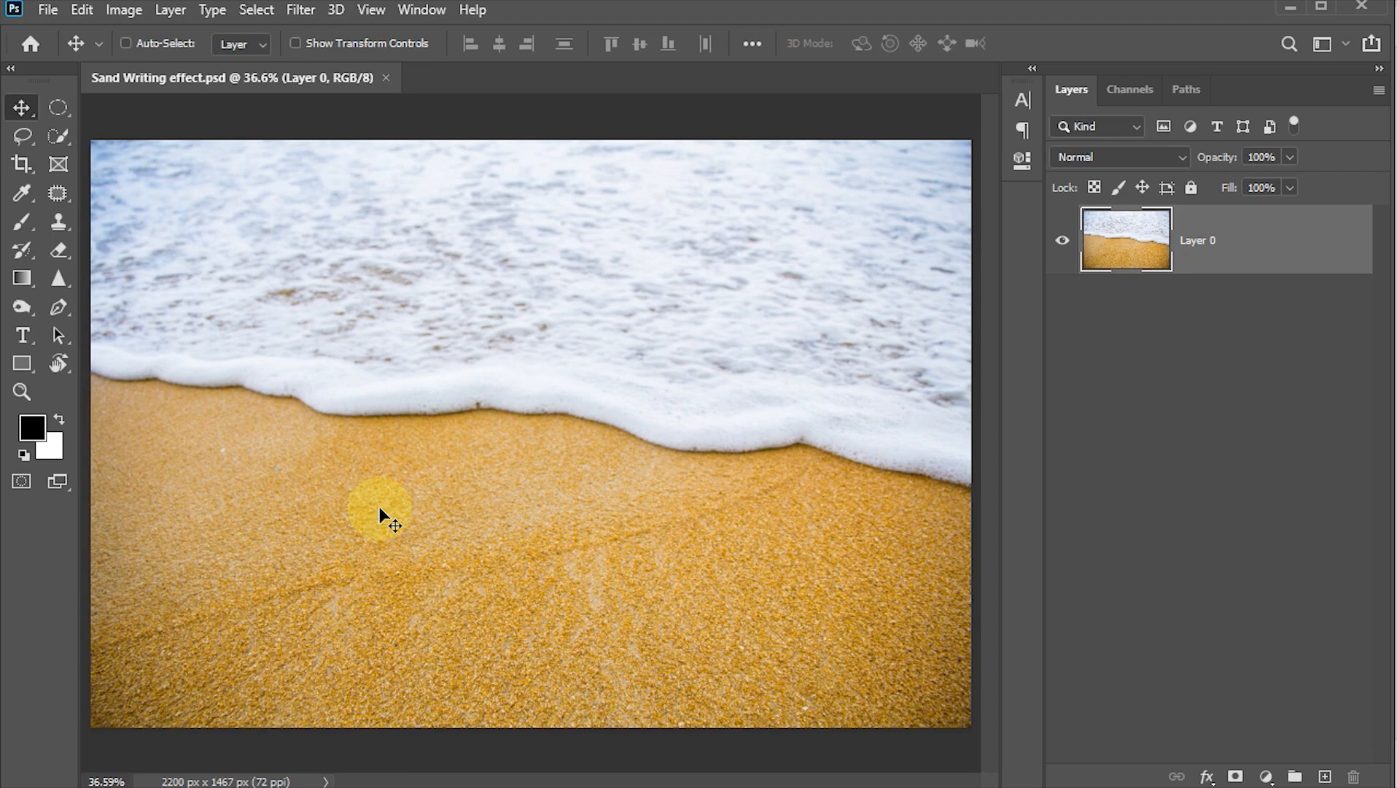
Set up the Type tool with the KG Midnight Memories font at 400 pt in black (000000)
key("t")
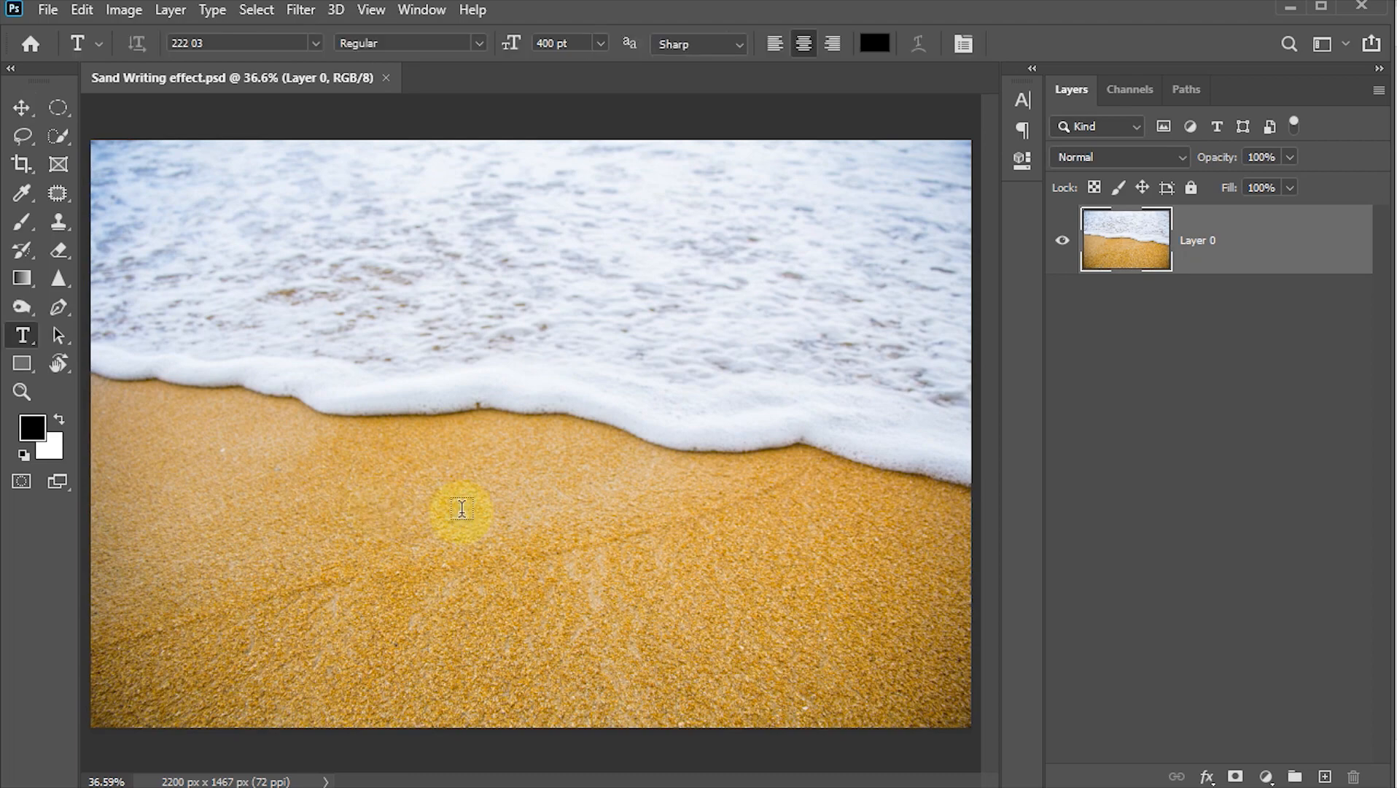
left_click(316, 42)
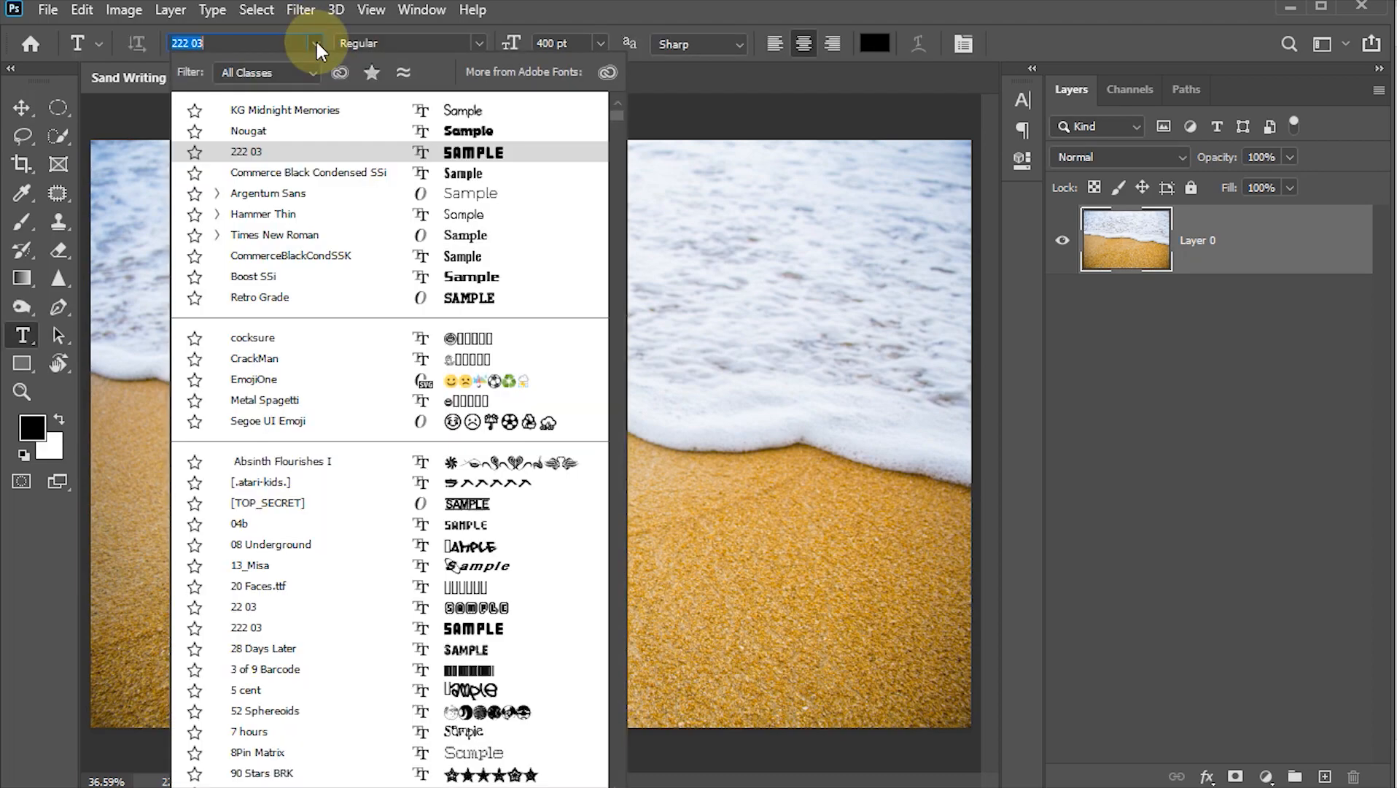
left_click(310, 110)
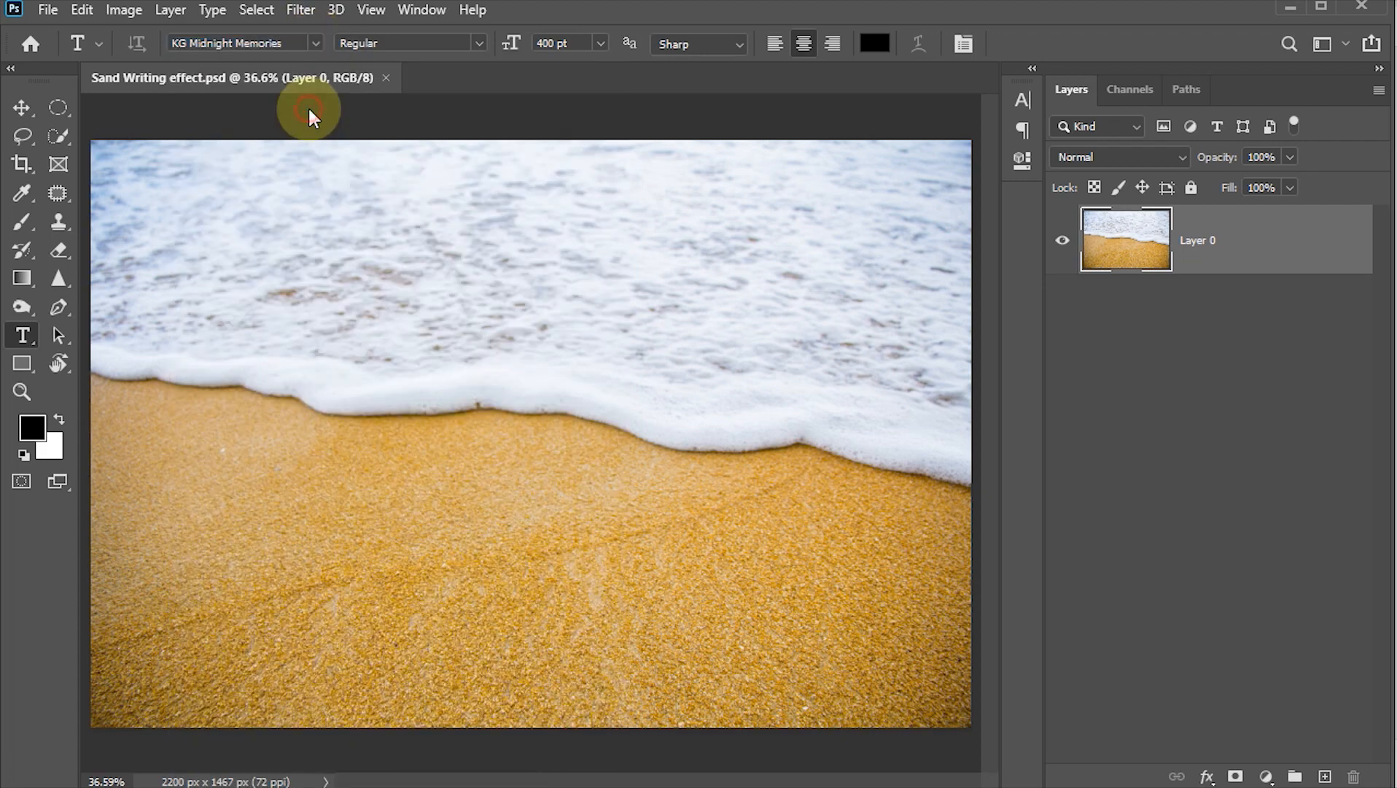
left_click(587, 44)
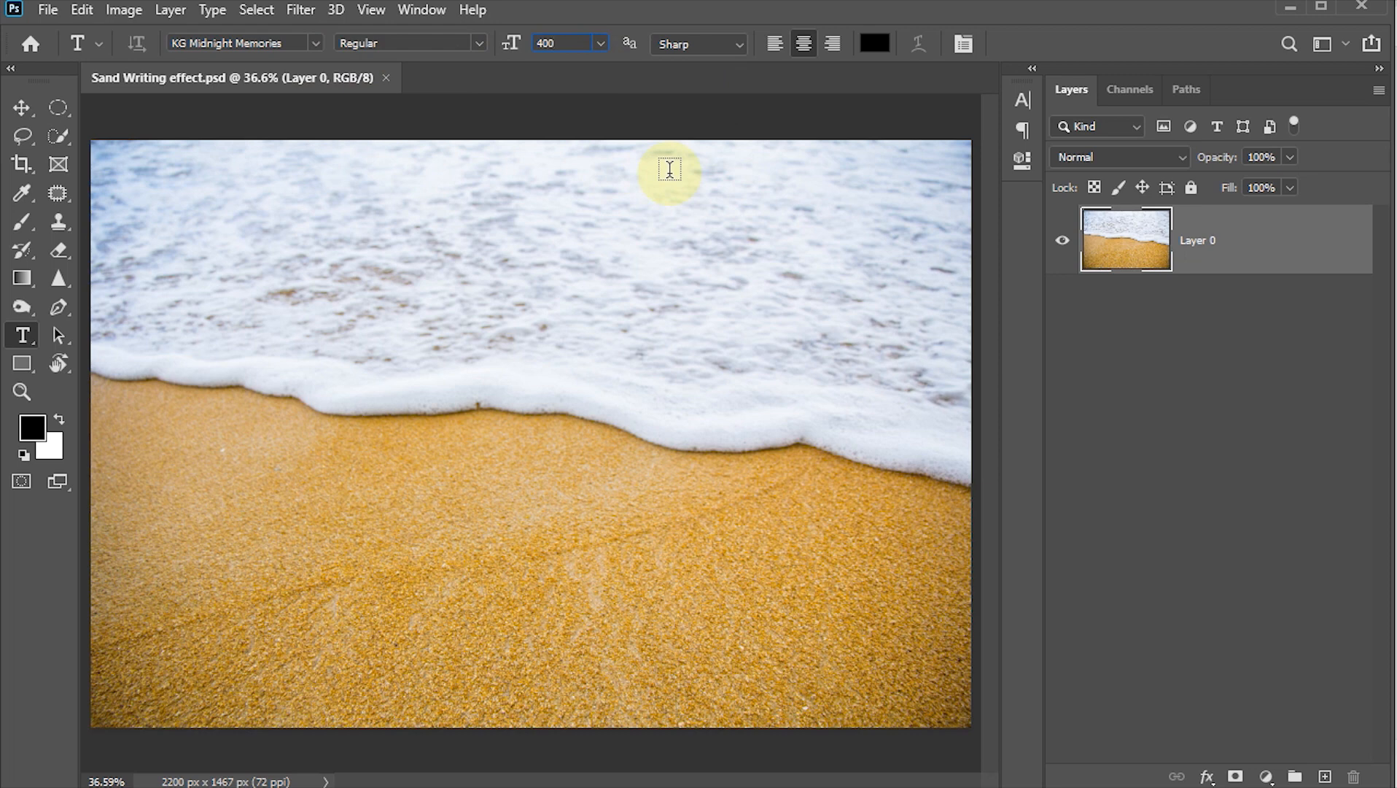
left_click(878, 45)
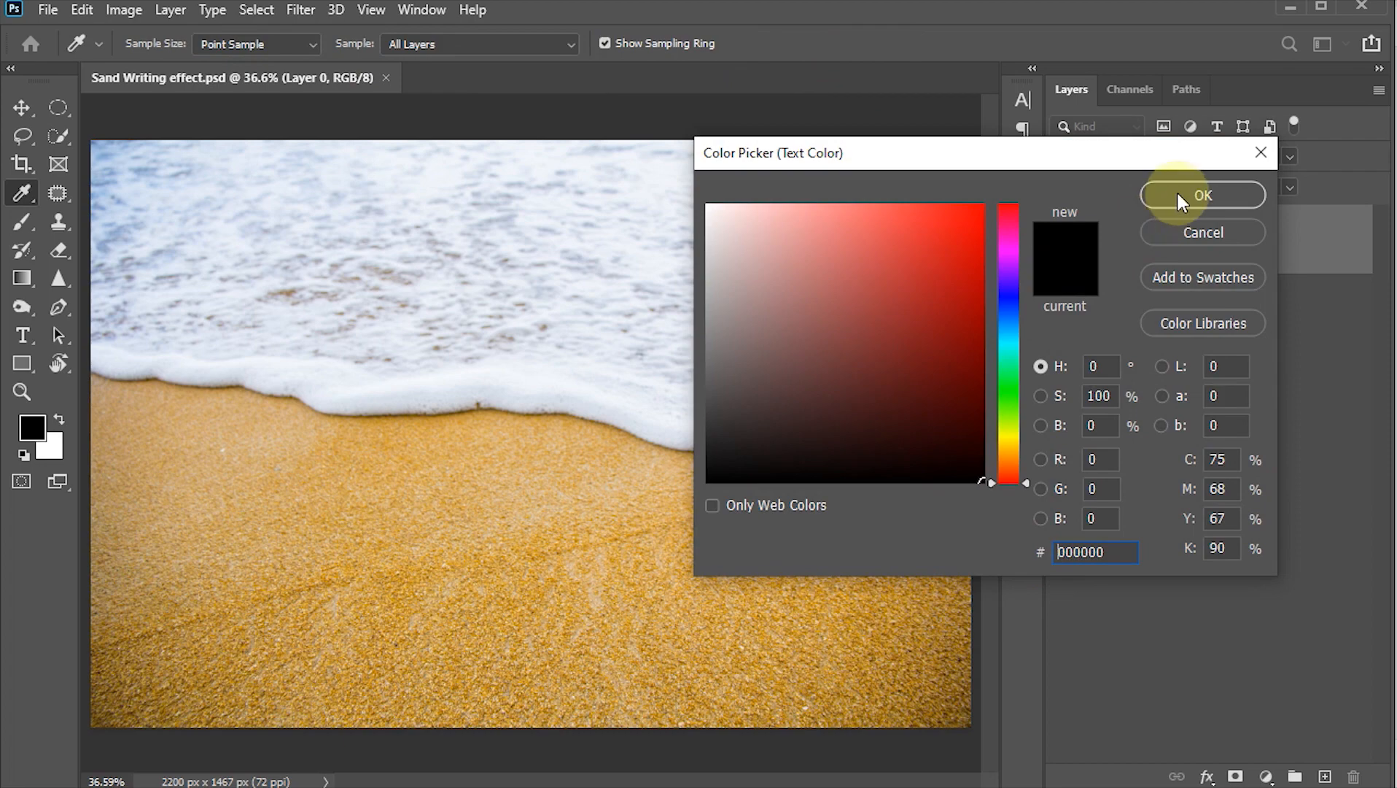
left_click(1181, 201)
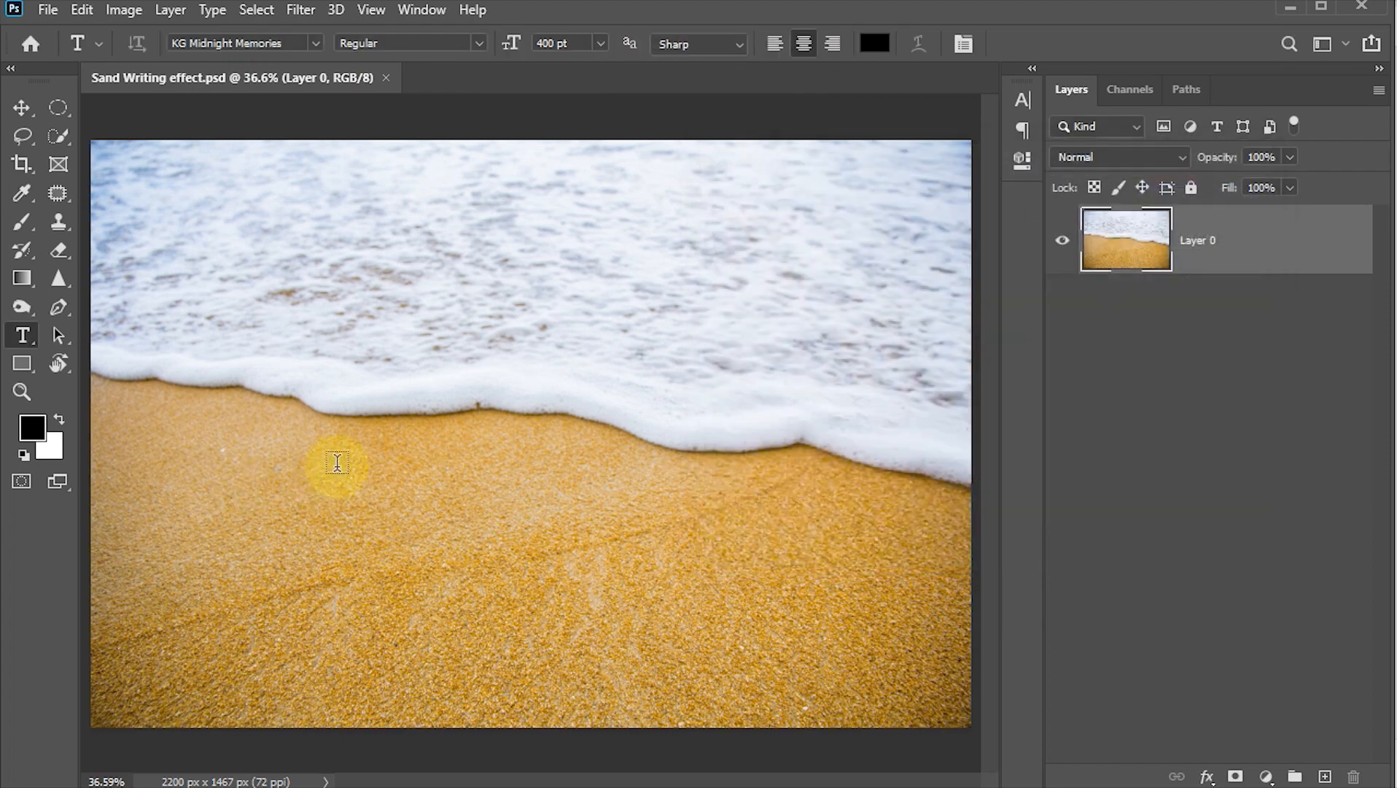
Add centred text across the shoreline reading "i love" on the first line and "you!" on the second
left_click(494, 374)
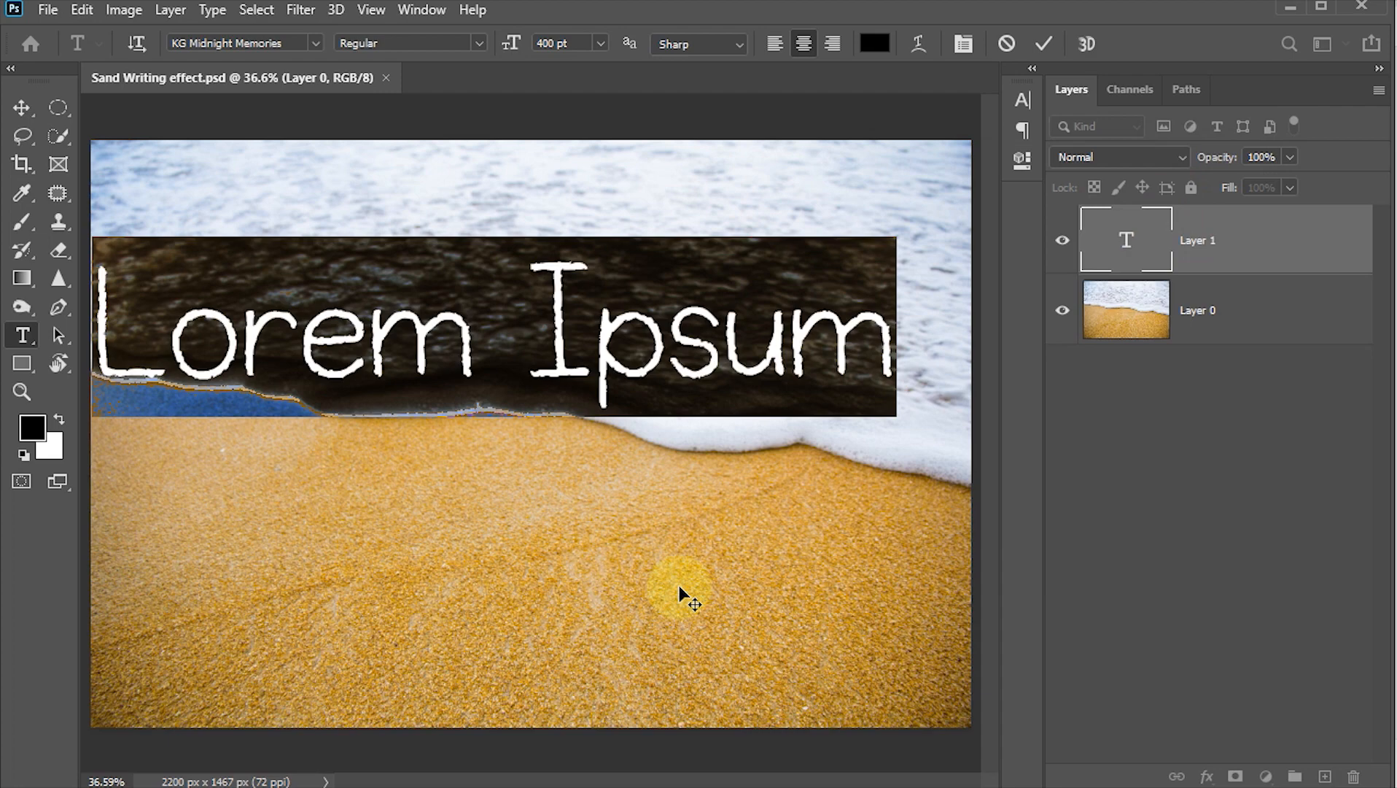
type("i love")
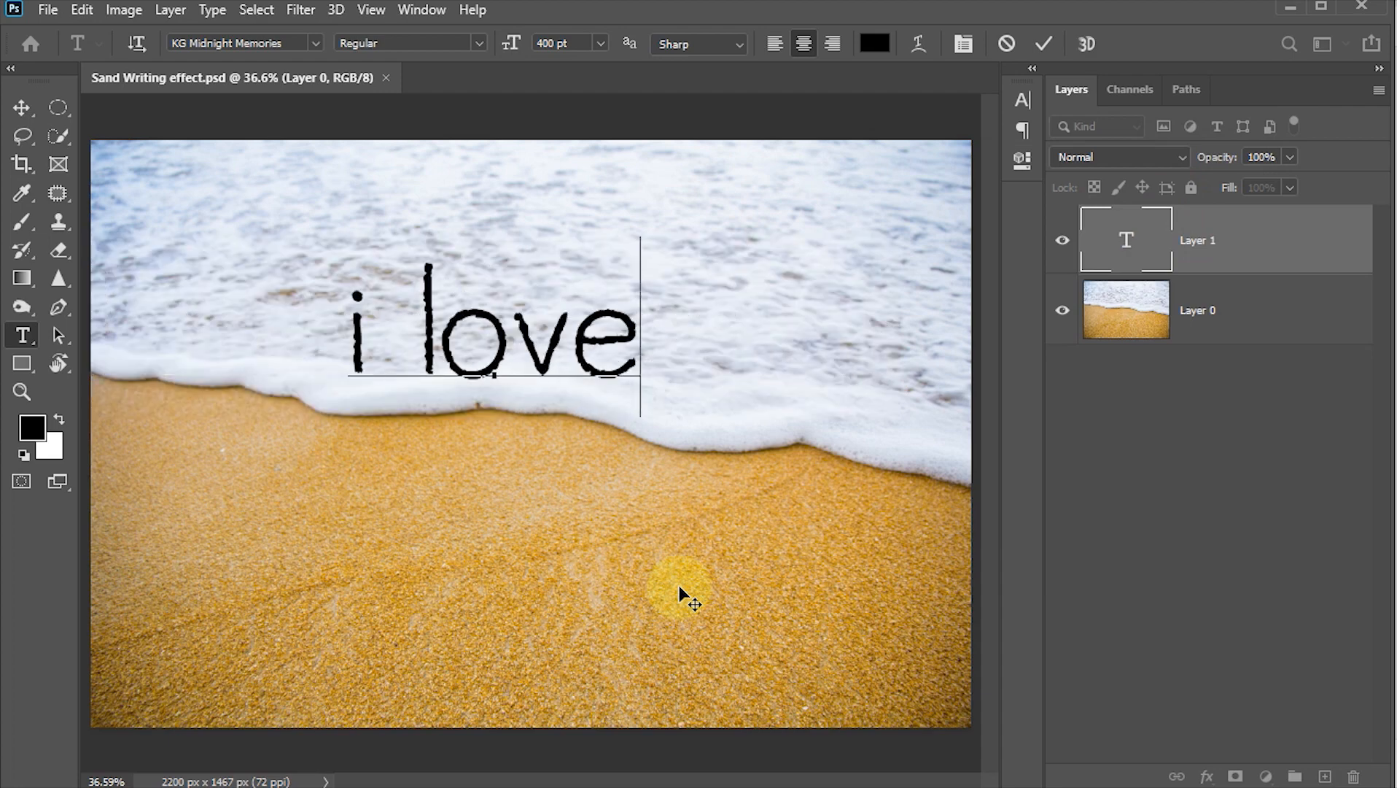
key("Return")
type("you!")
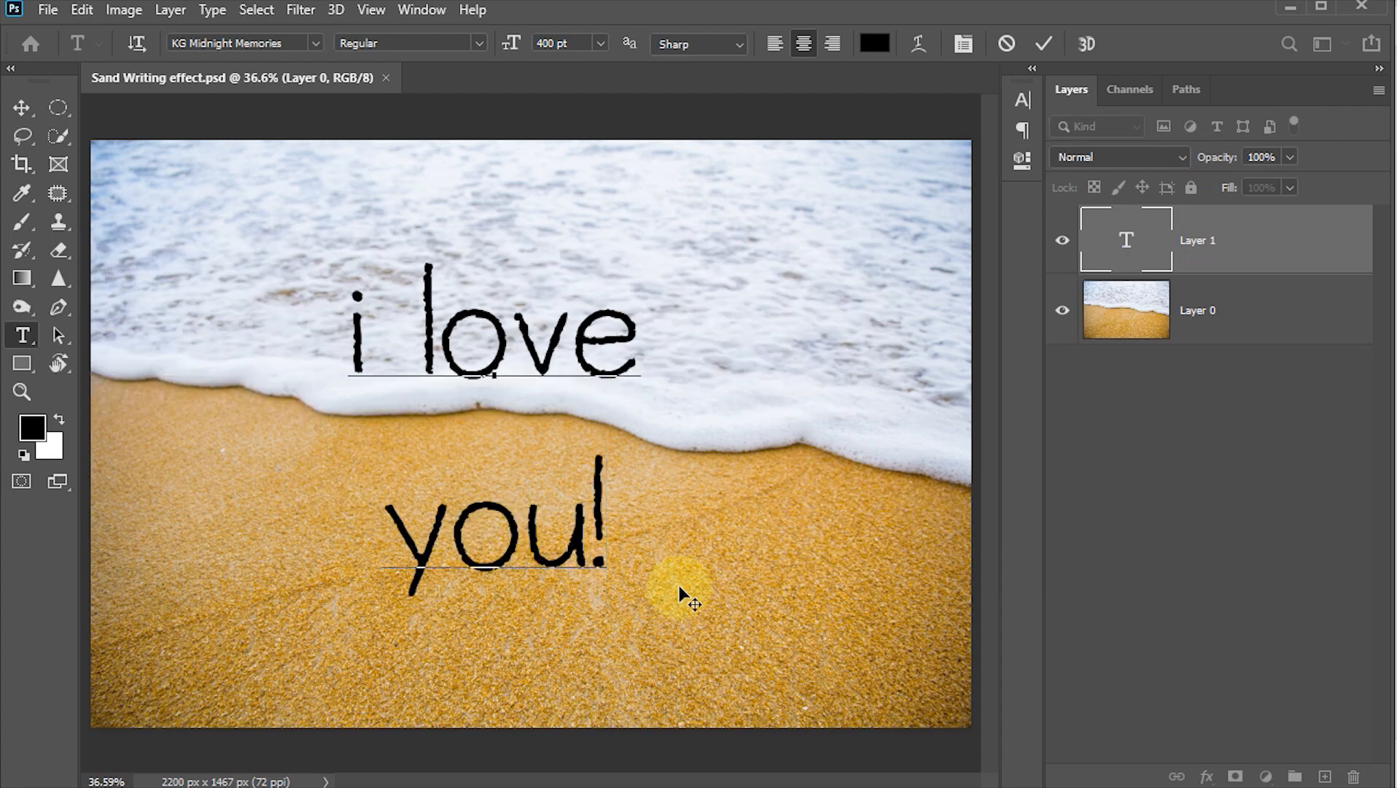
left_click(1045, 43)
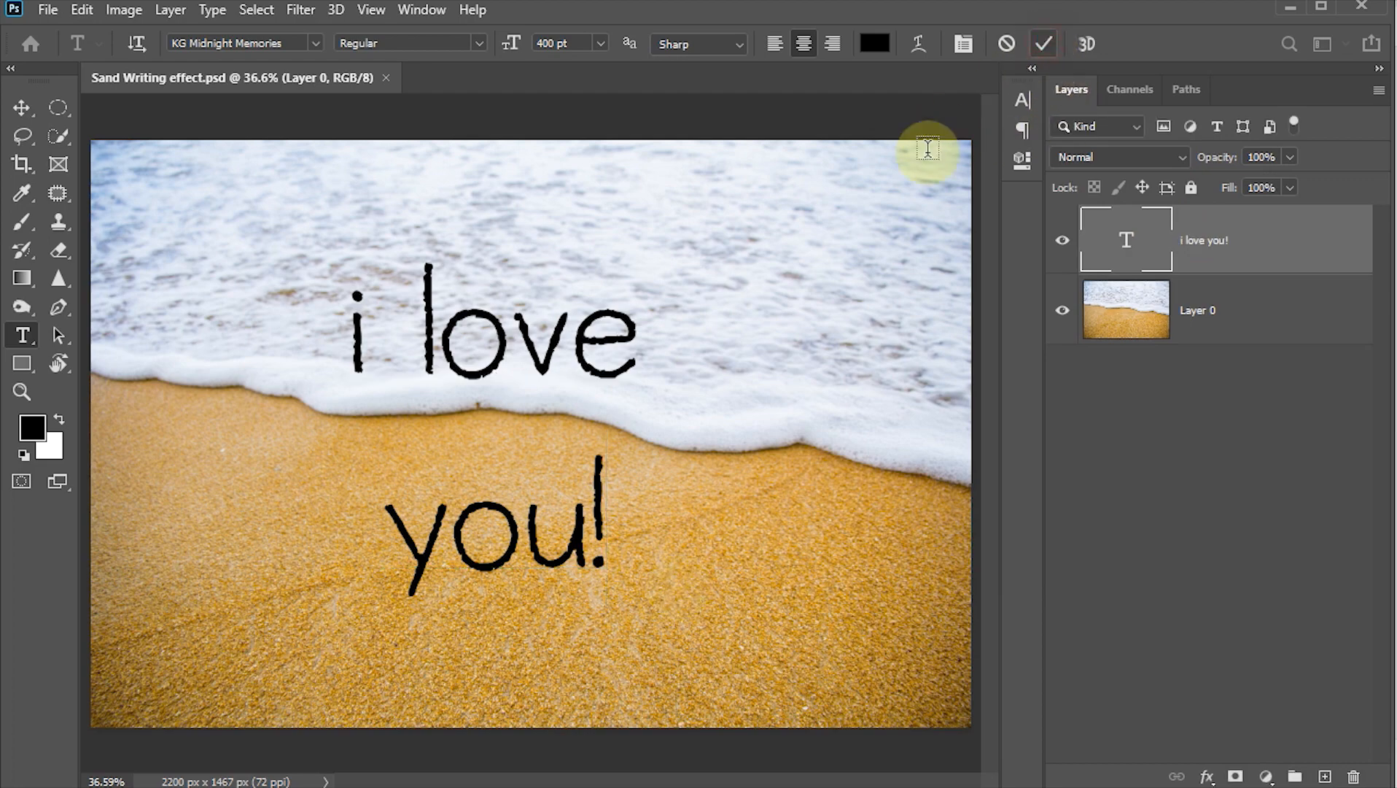
Format the "i love you!" text in all caps and tighten its leading to 338 pt
left_click(1023, 96)
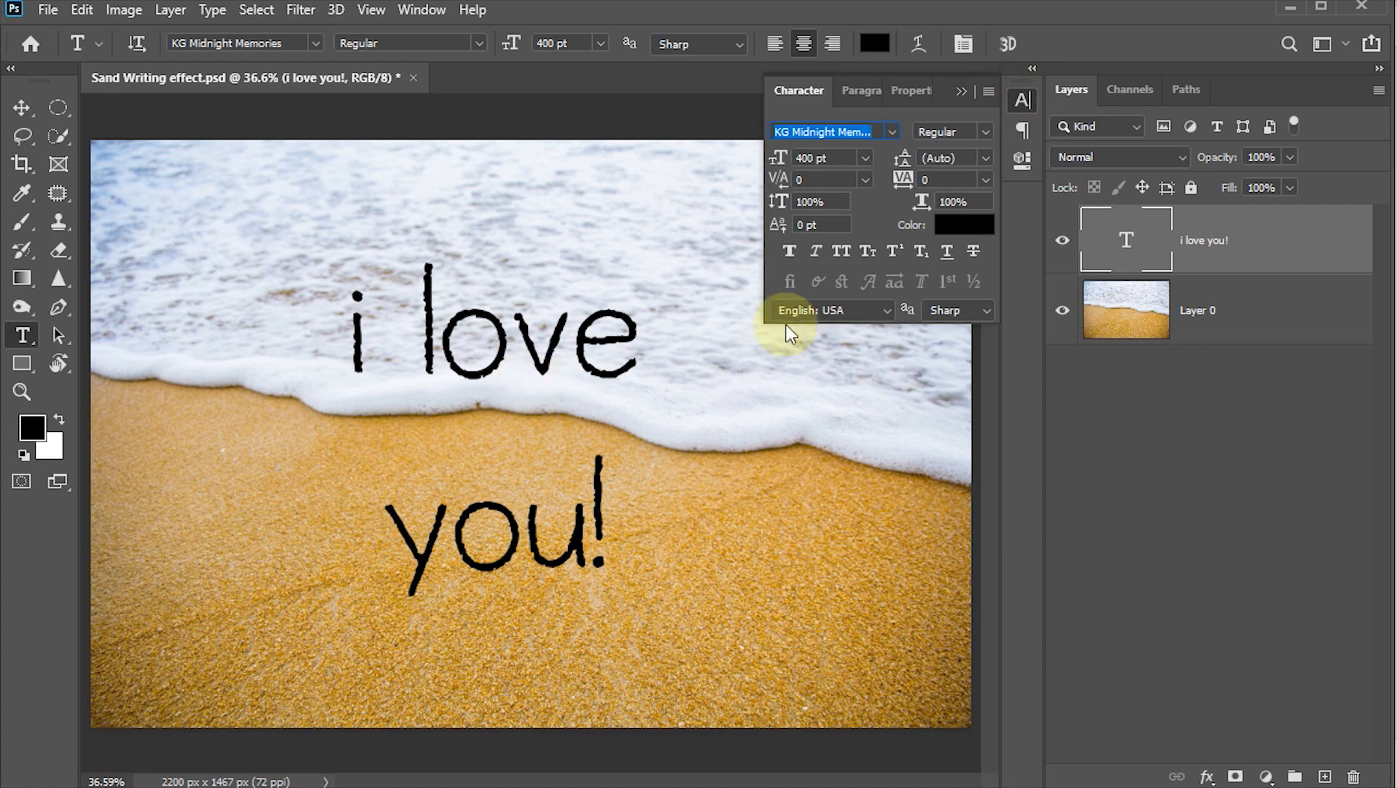
left_click(841, 250)
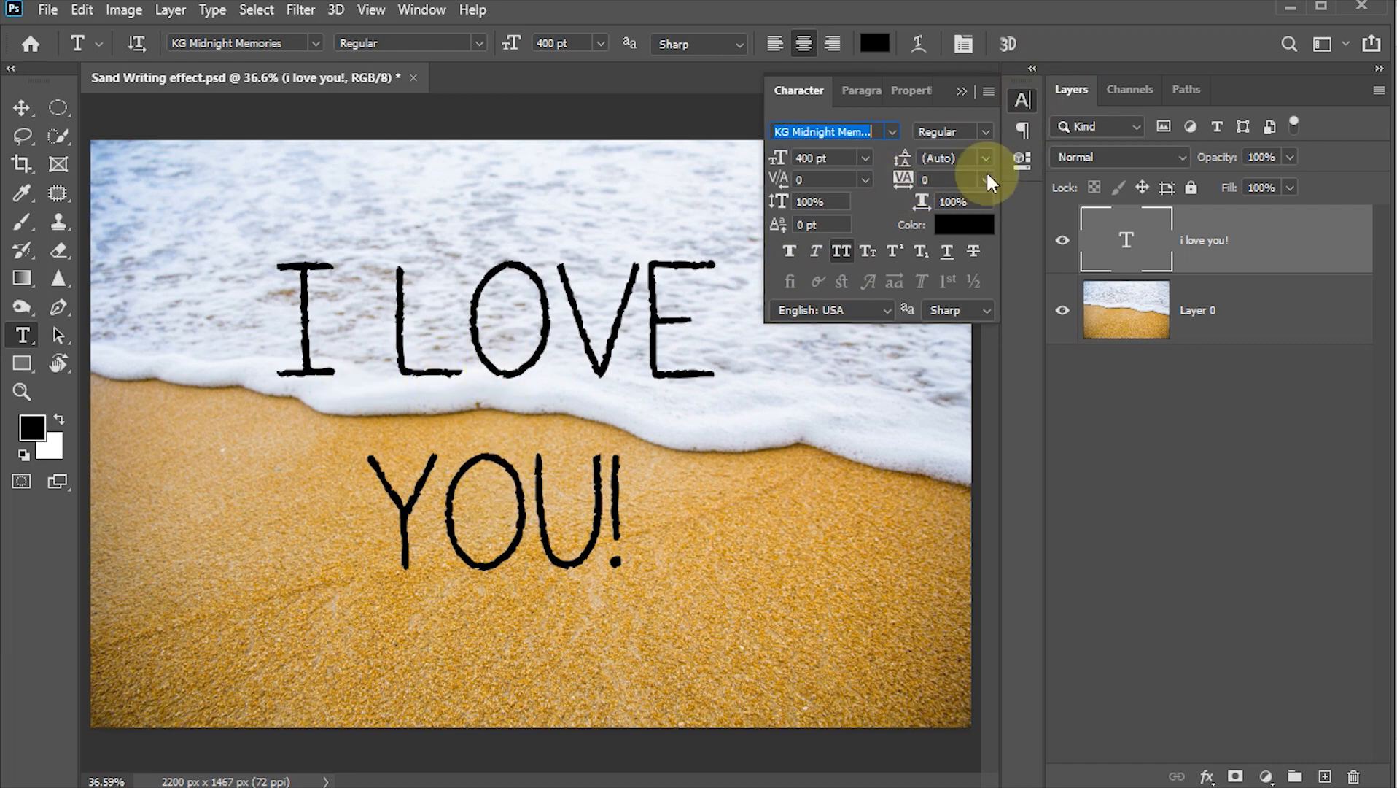
left_click_drag(904, 162, 778, 177)
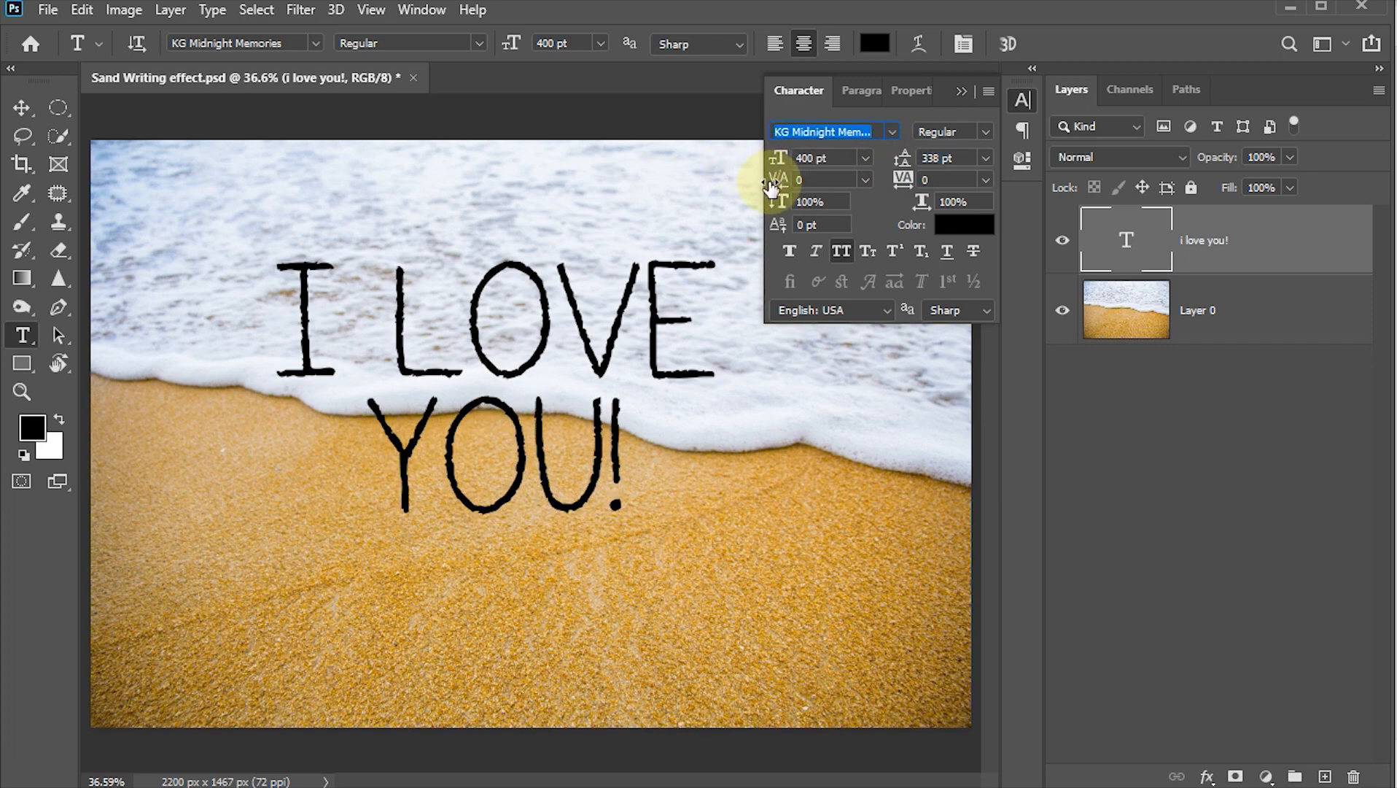
left_click(1022, 99)
Scale the "i love you!" text up proportionally to about 113% with Free Transform
left_click(22, 109)
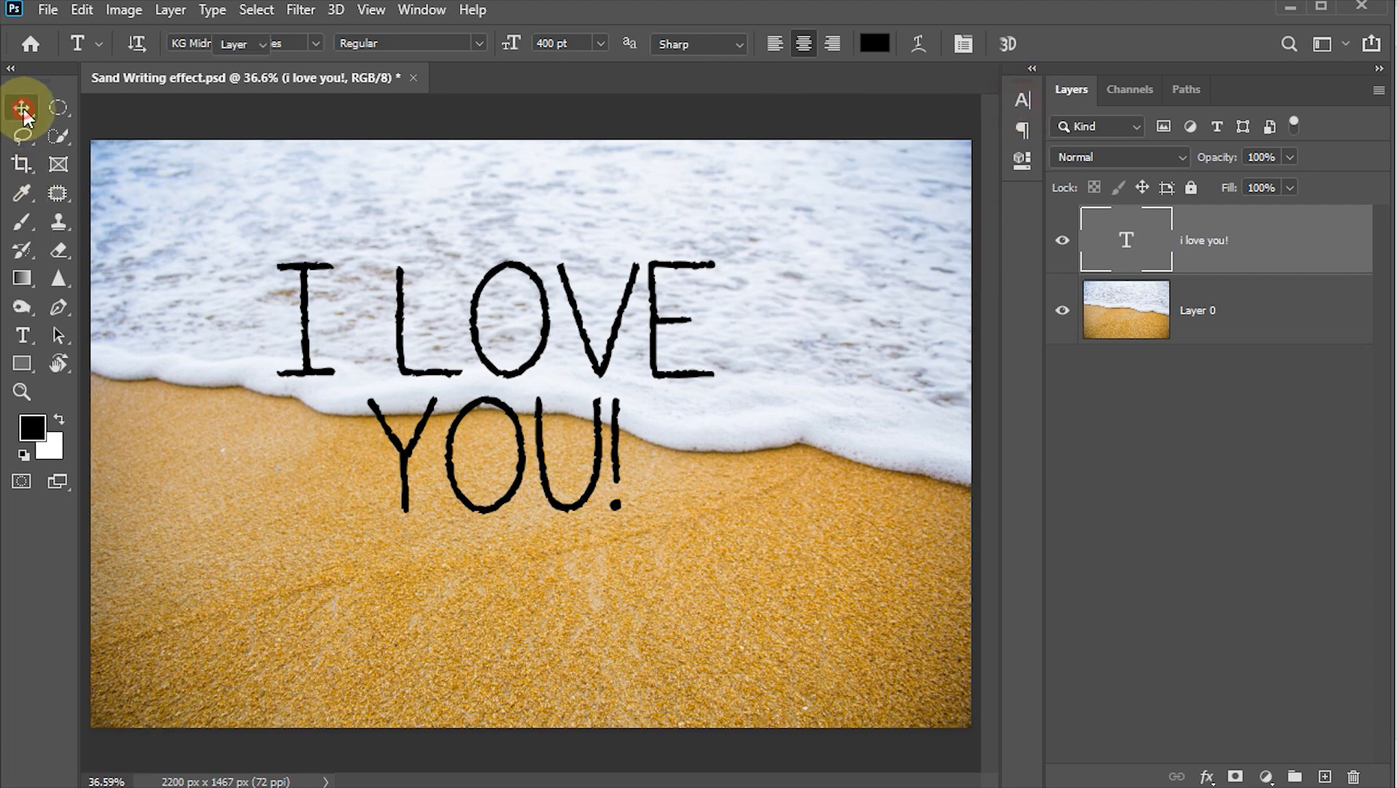
key("ctrl+t")
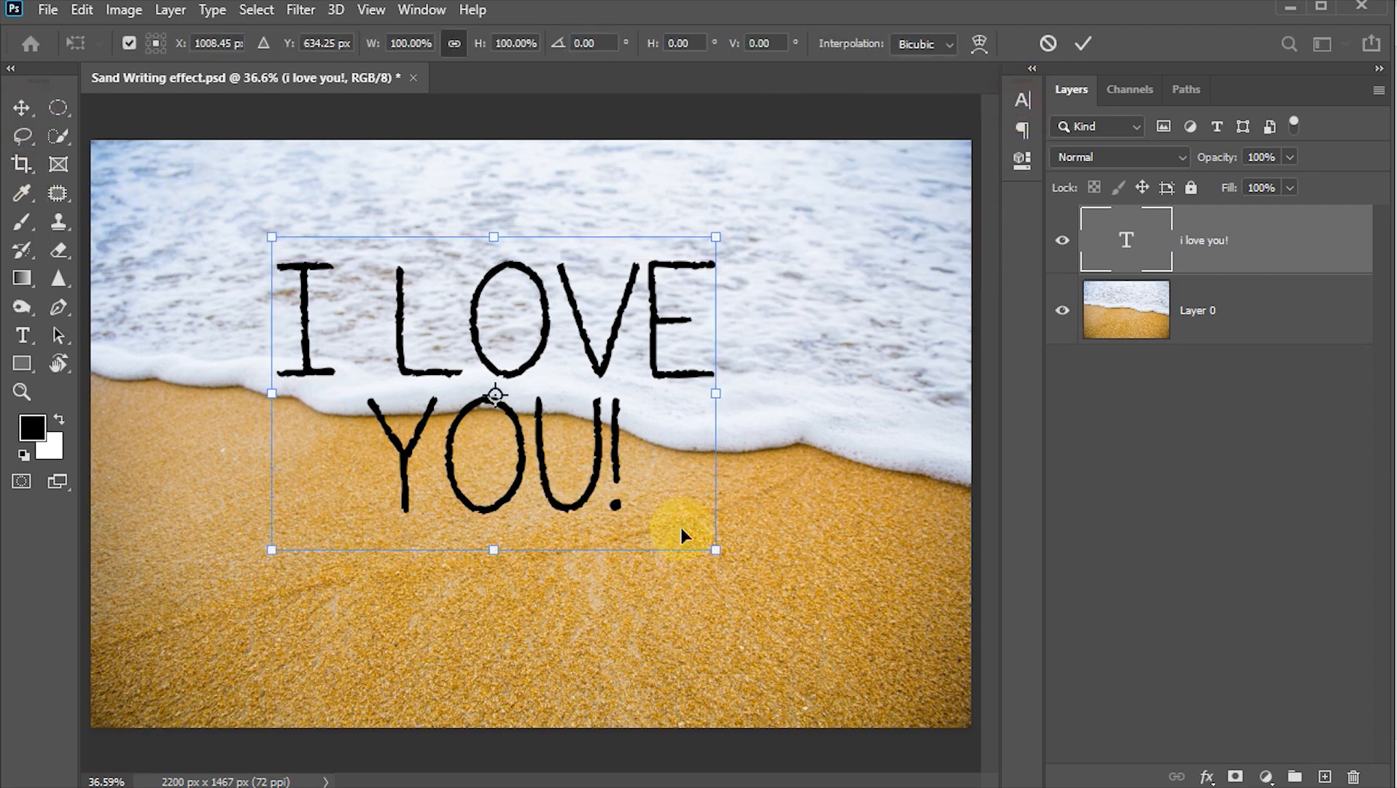
left_click_drag(716, 551, 773, 590)
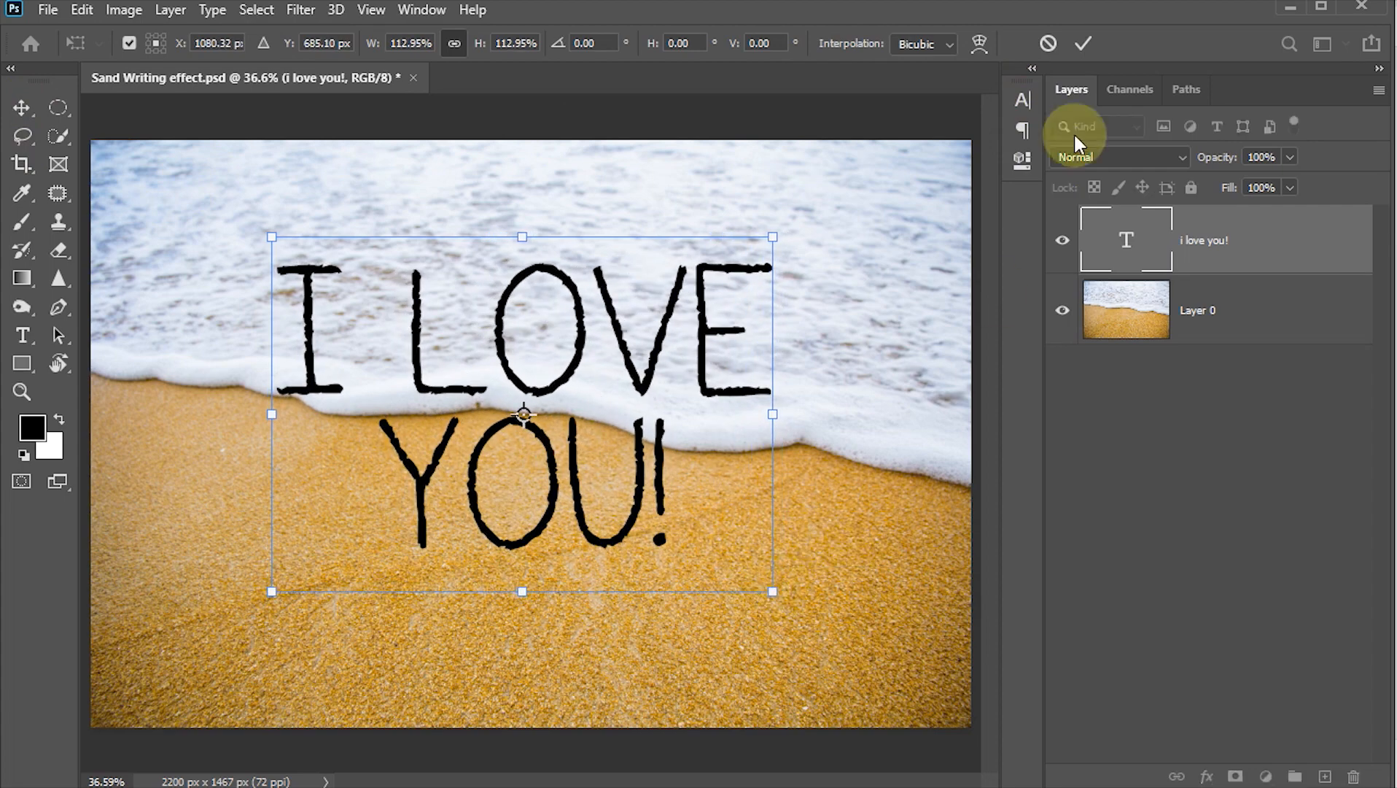
left_click(1082, 44)
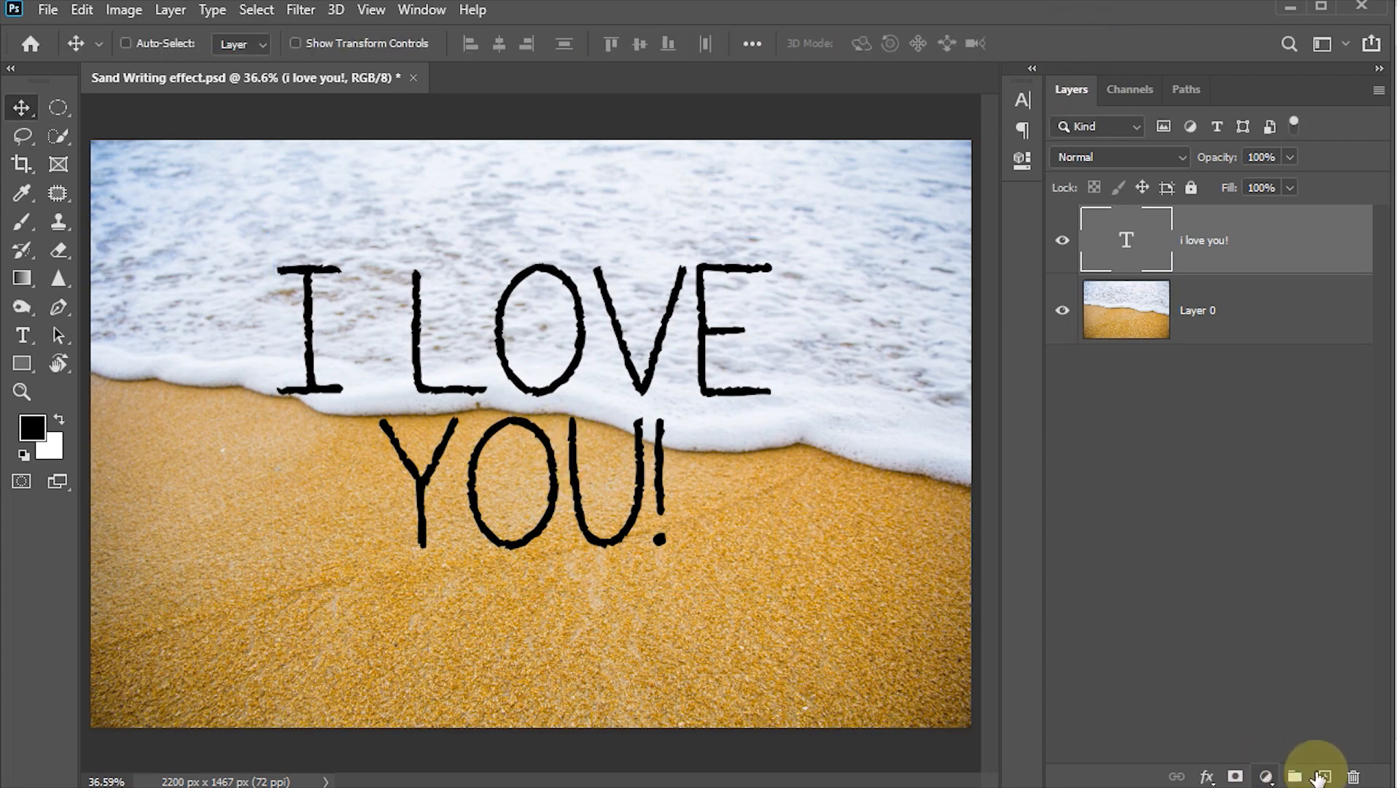
Create a new empty layer above the text and load the outline of the "i love you!" layer as a selection
left_click(1324, 778)
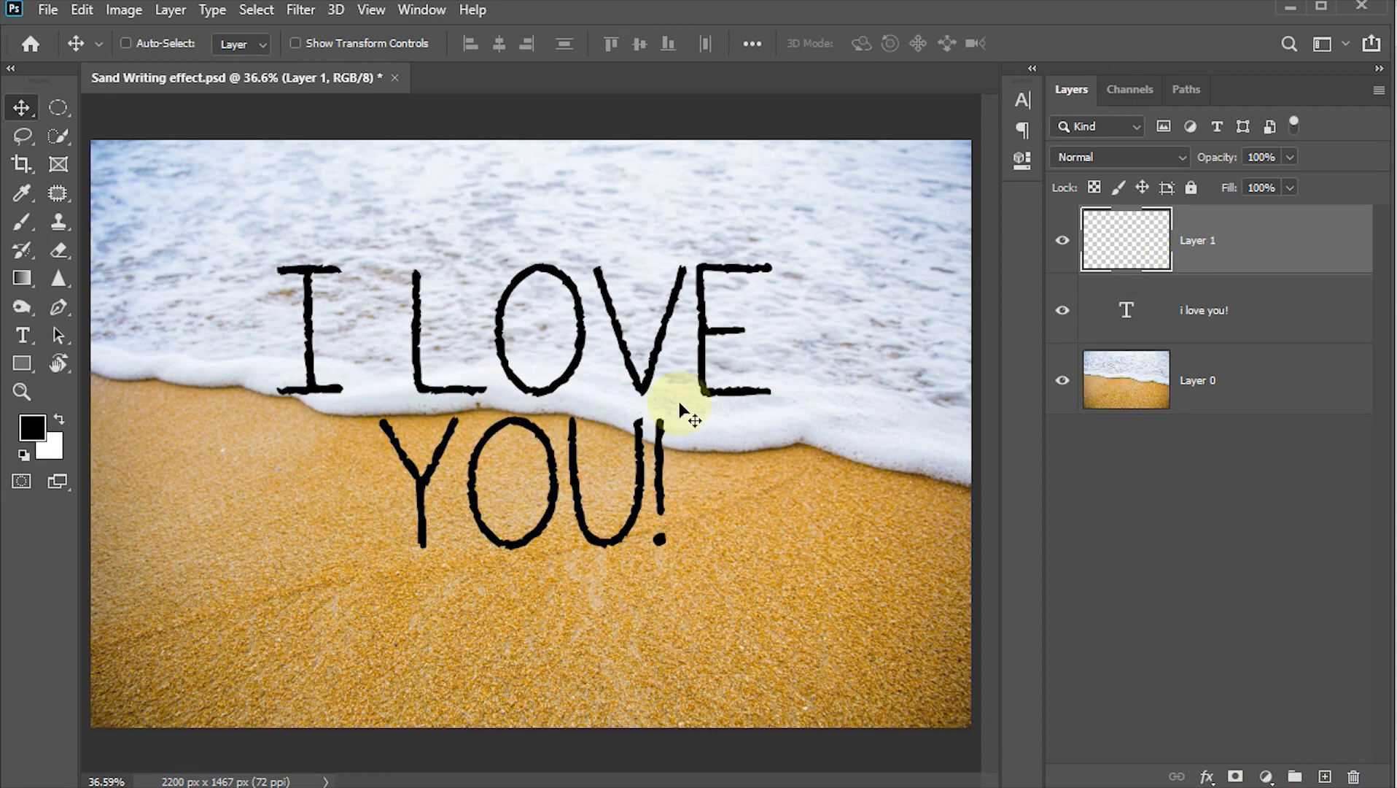
left_click(1121, 313)
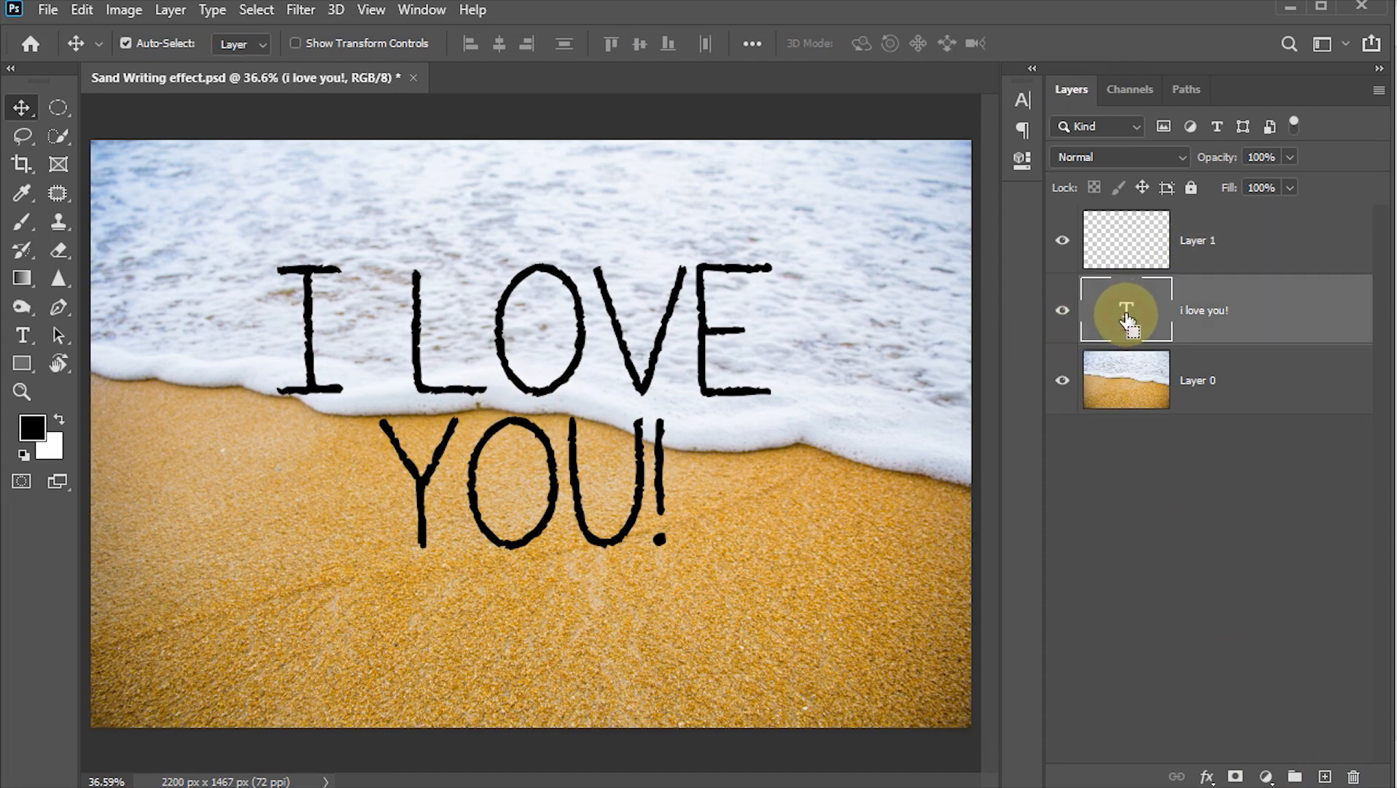
left_click(1127, 321, "ctrl")
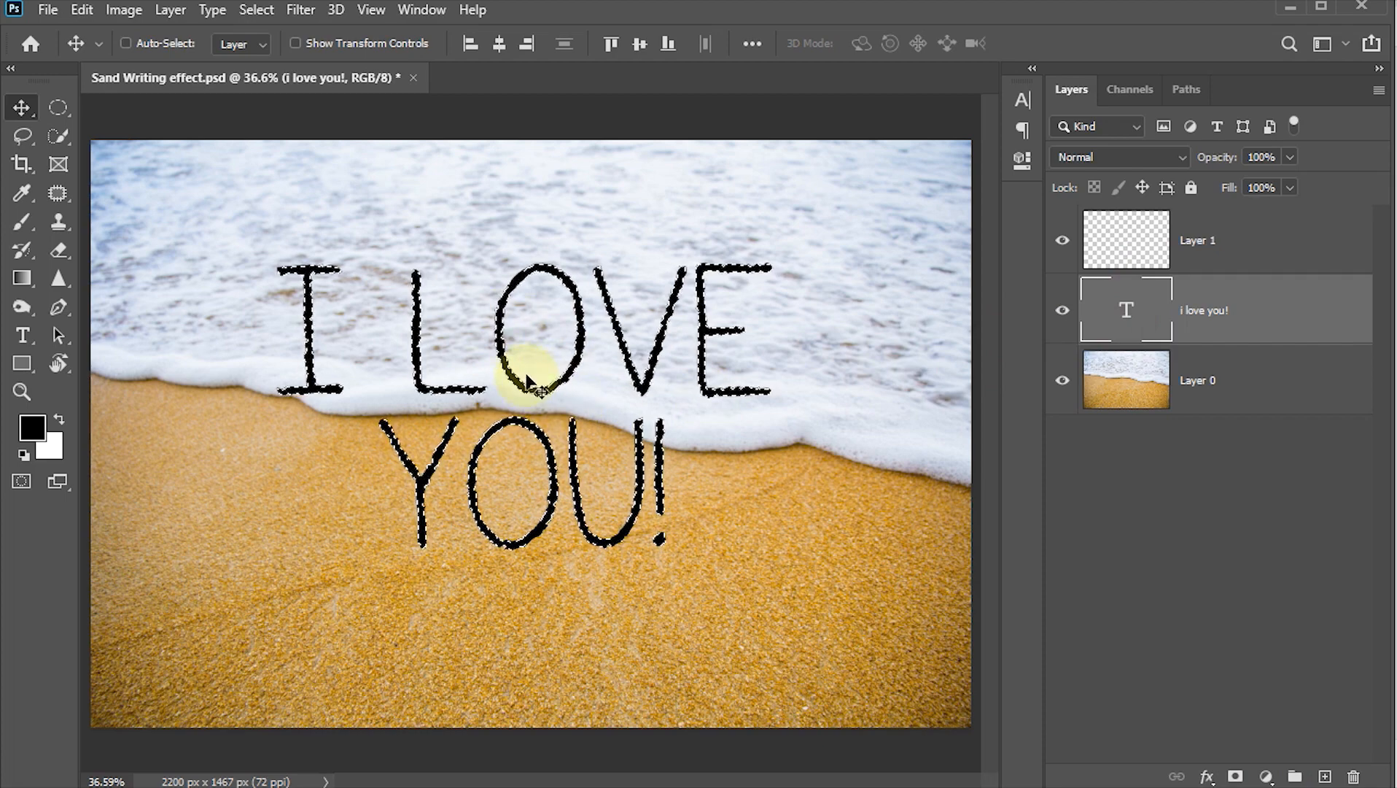
Contract the letter-shaped selection by 4 pixels
scroll(503, 350, "up", 5)
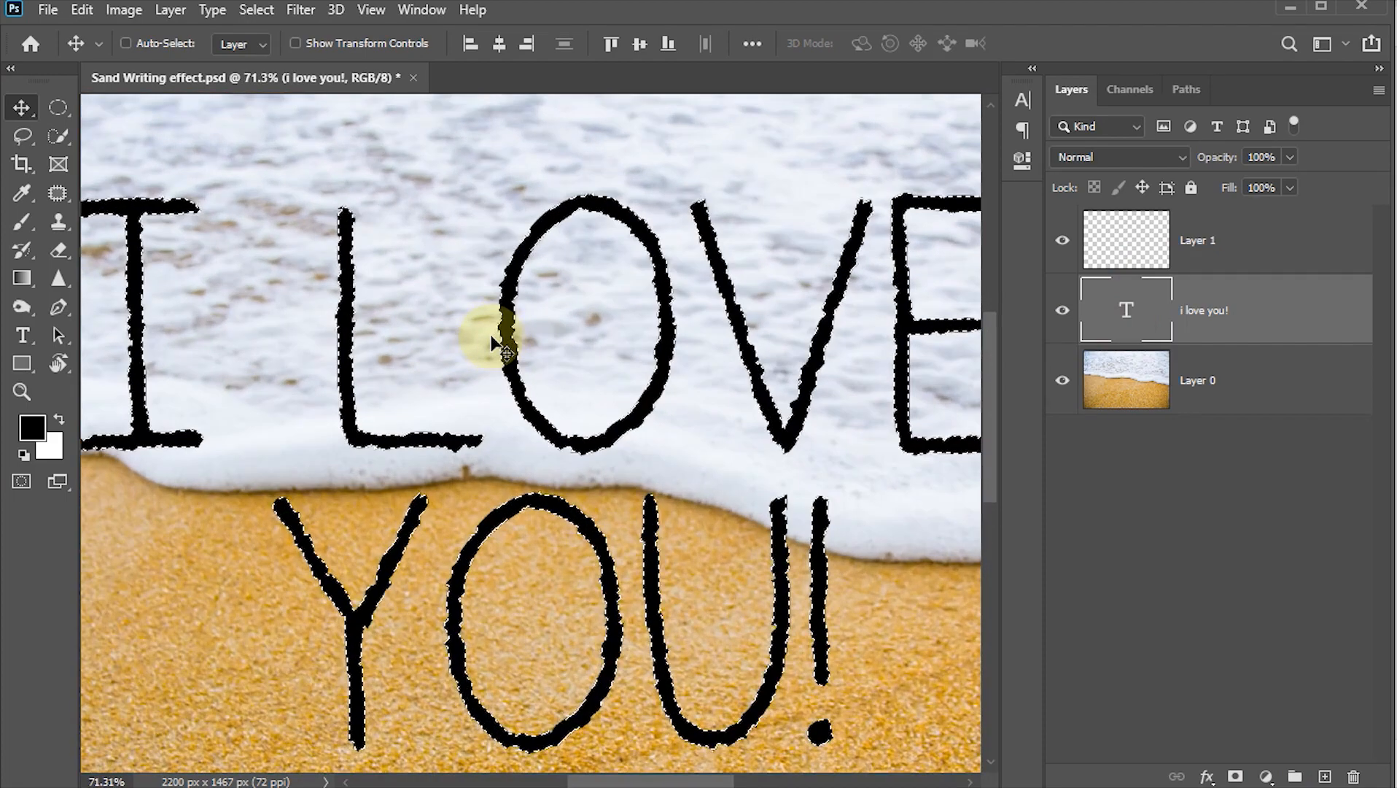
scroll(492, 337, "up", 2)
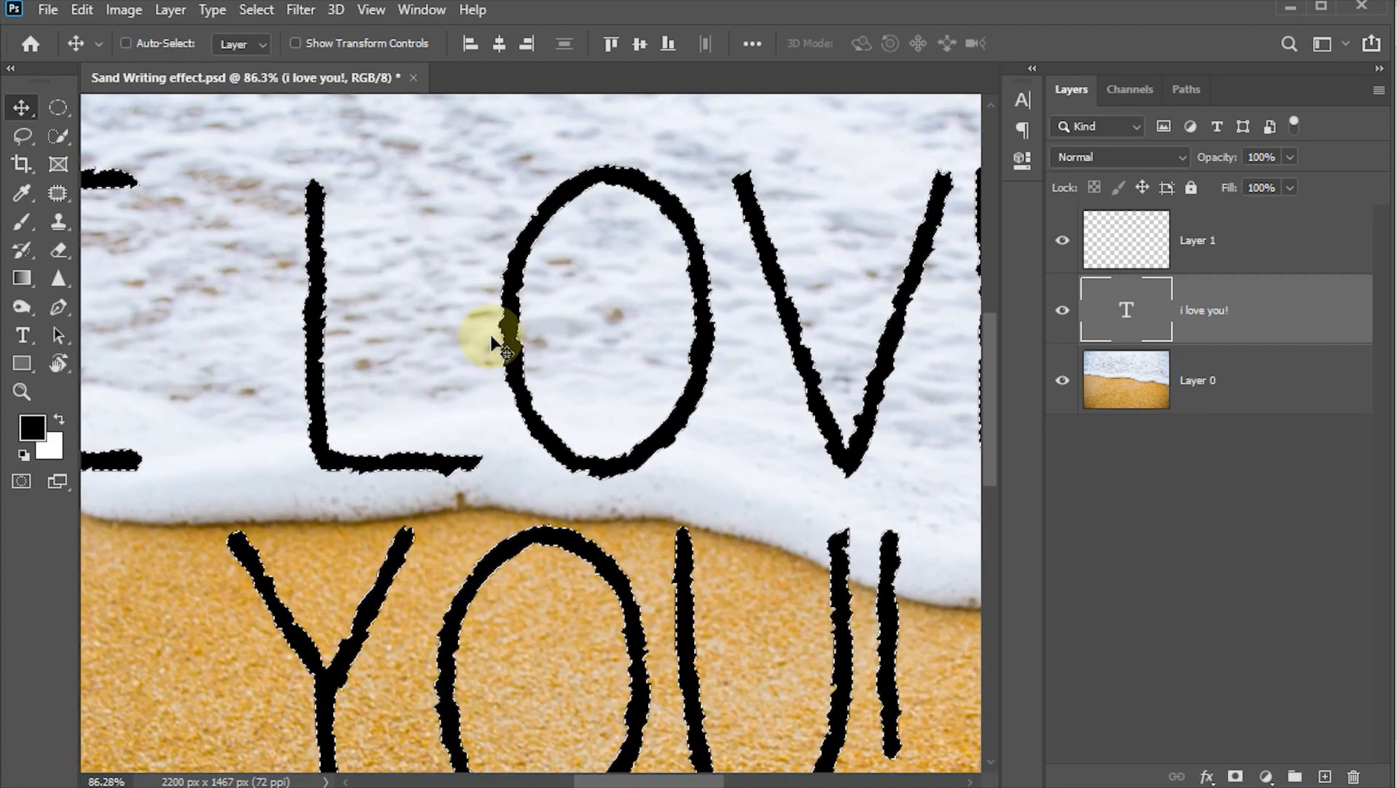
left_click(255, 10)
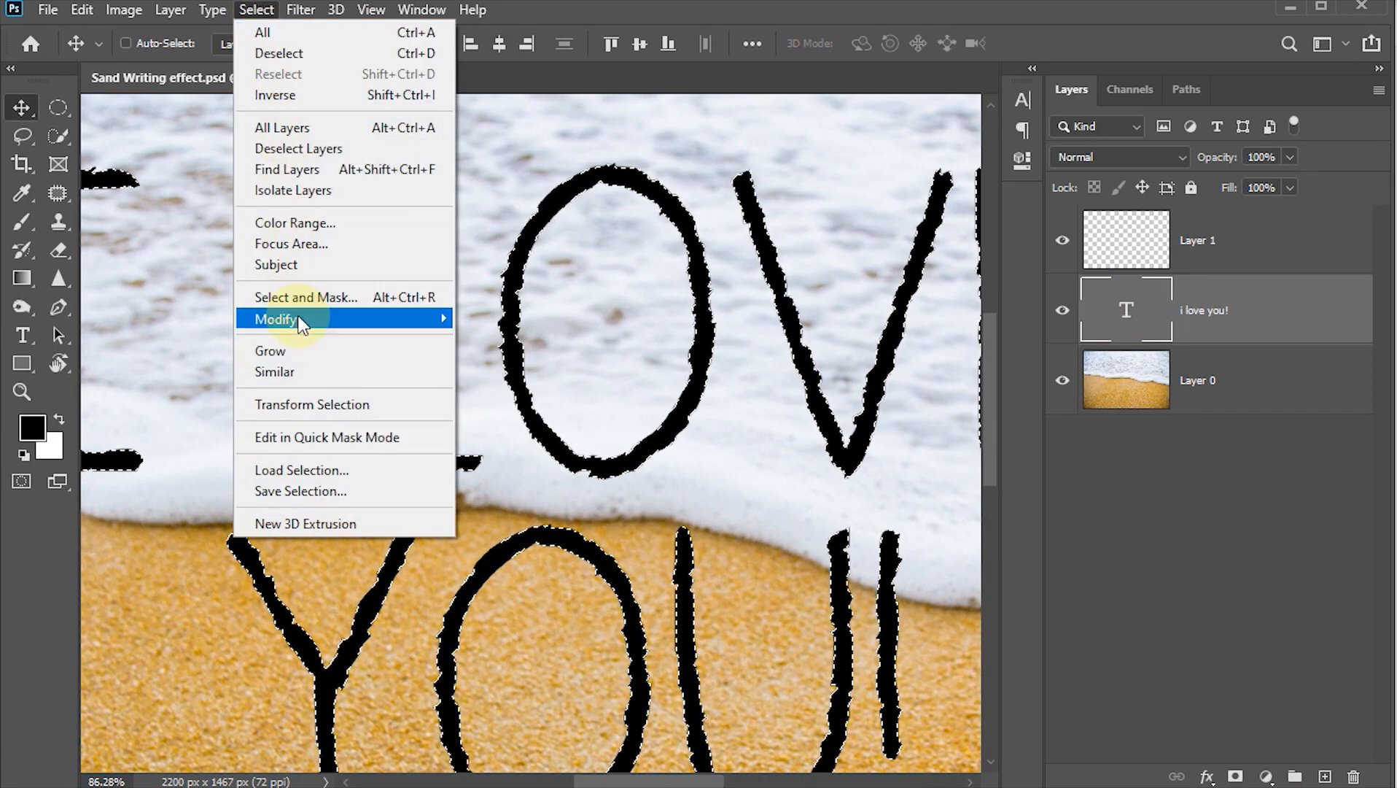
mouse_move(368, 319)
left_click(513, 380)
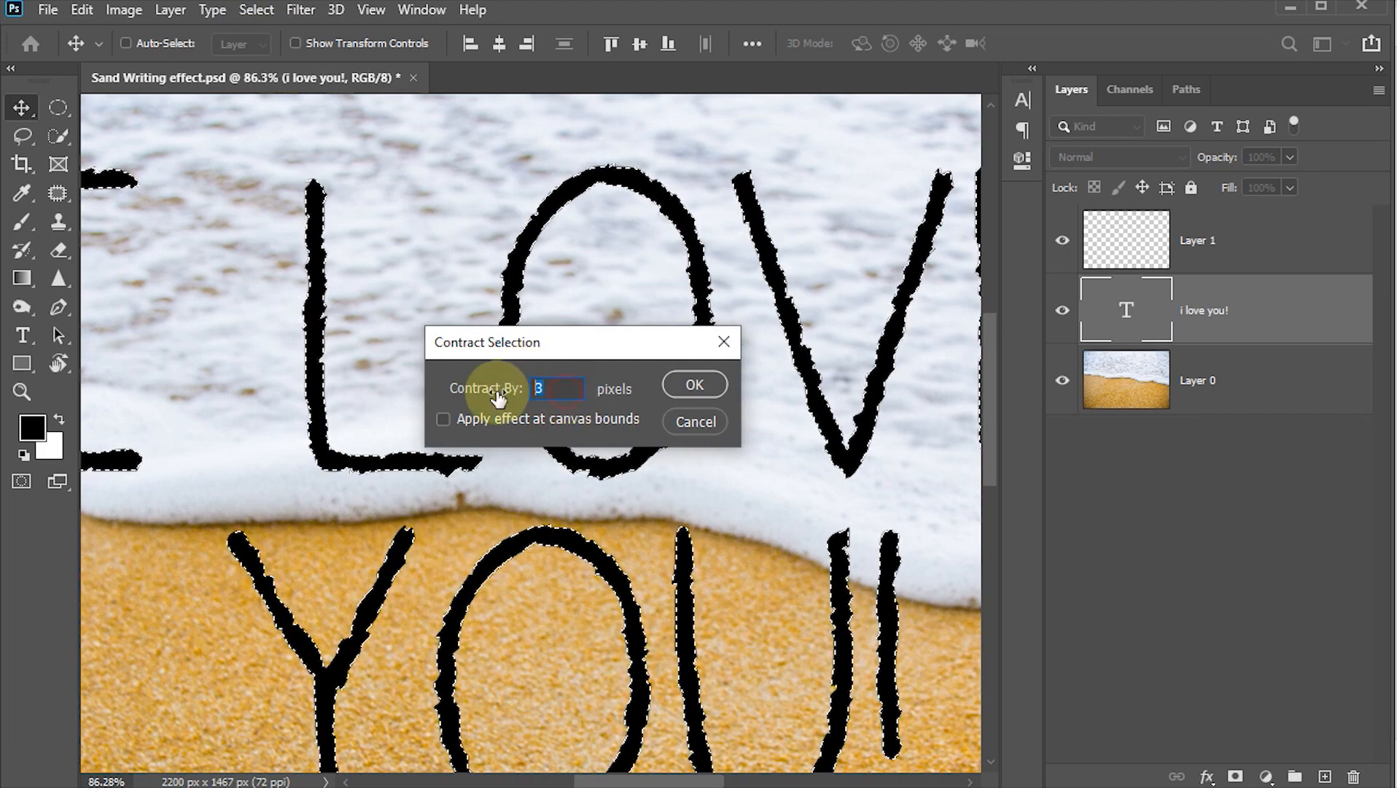
type("4")
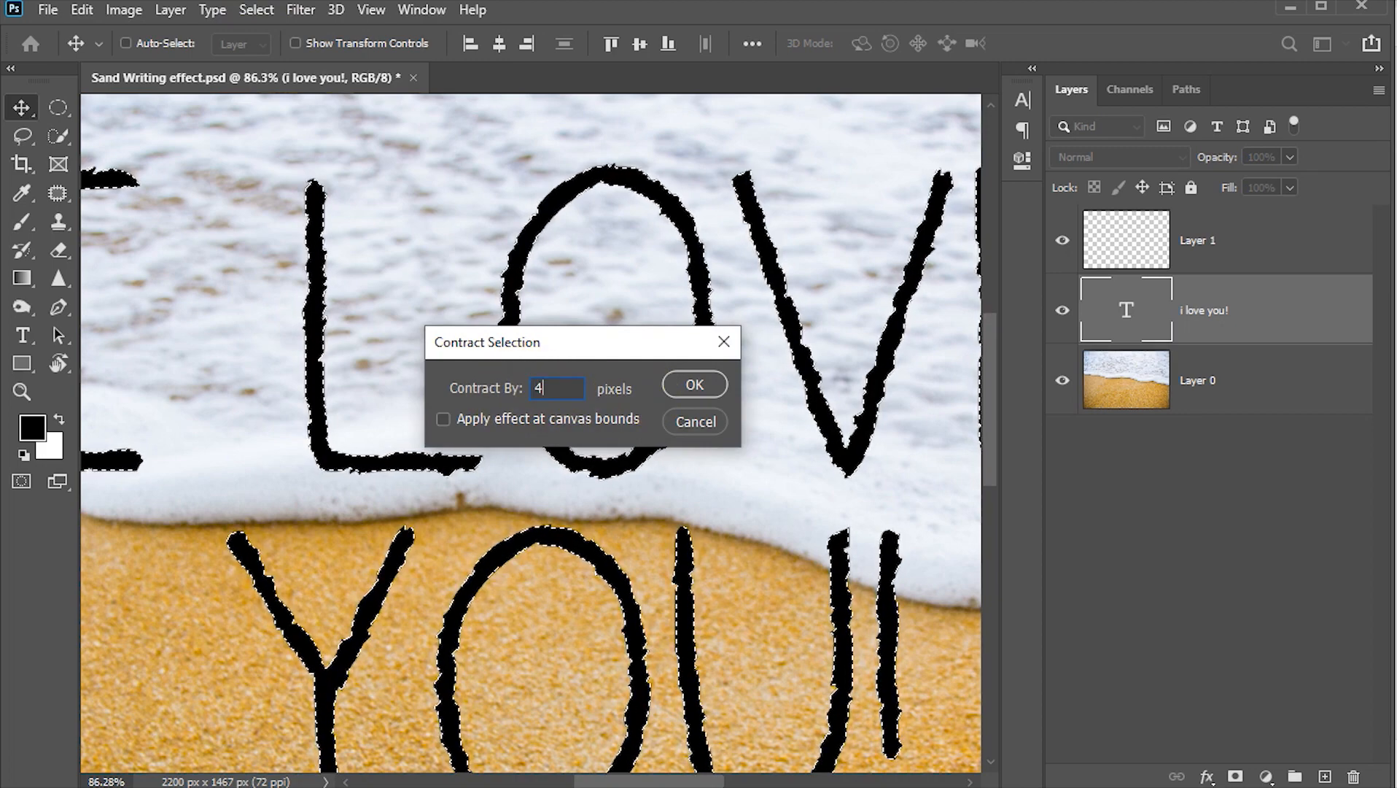
left_click(697, 387)
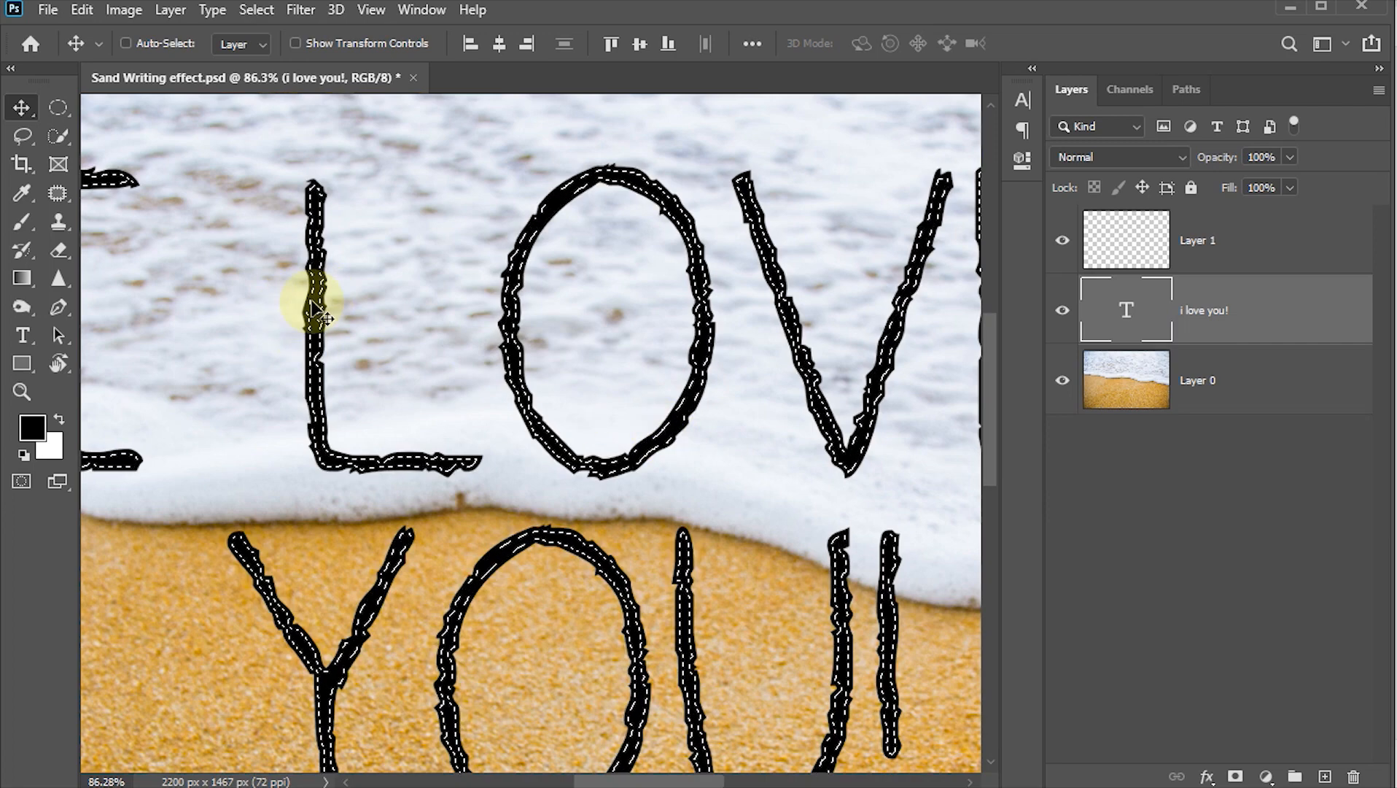
Fill the contracted letter selection with black on Layer 1, deselect it, and hide the "i love you!" text layer
left_click(1135, 241)
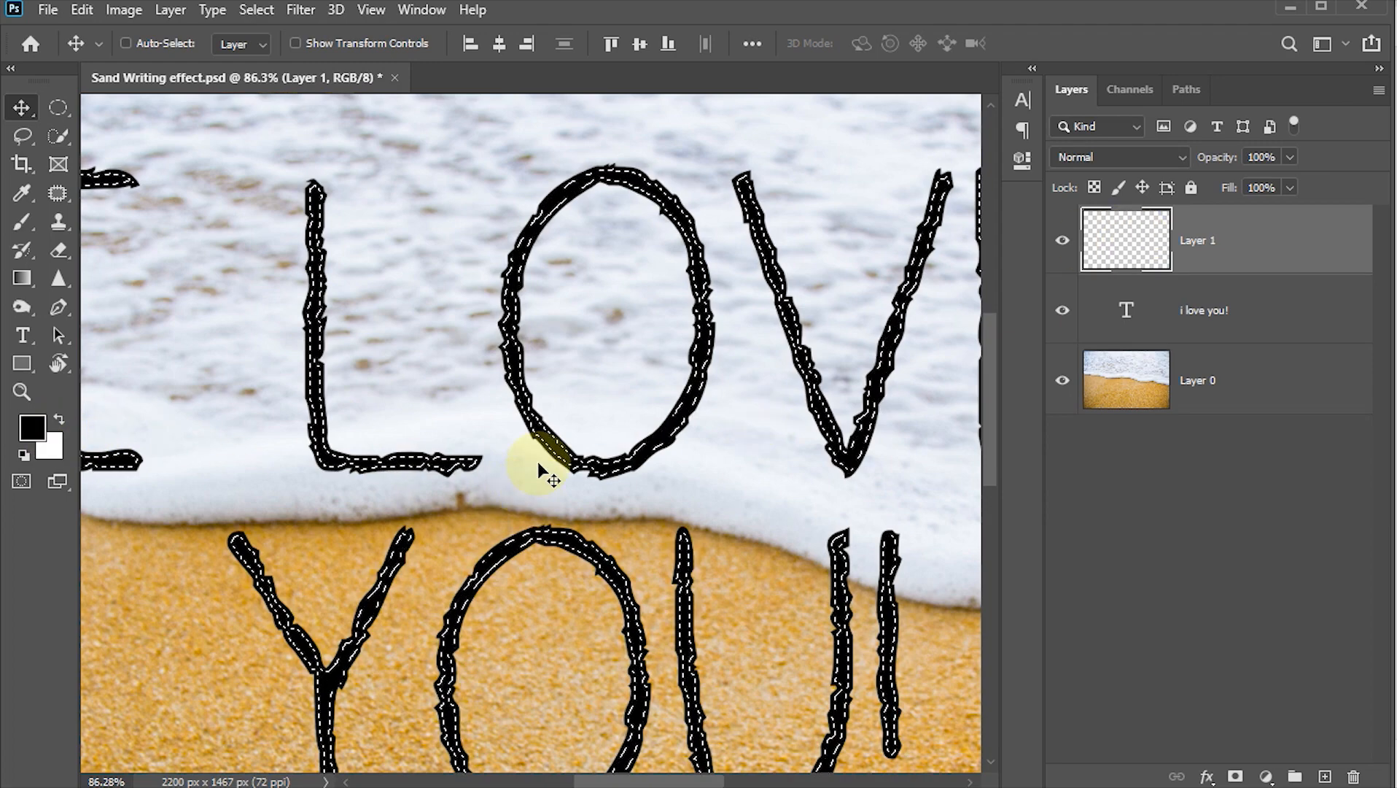
key("alt+BackSpace")
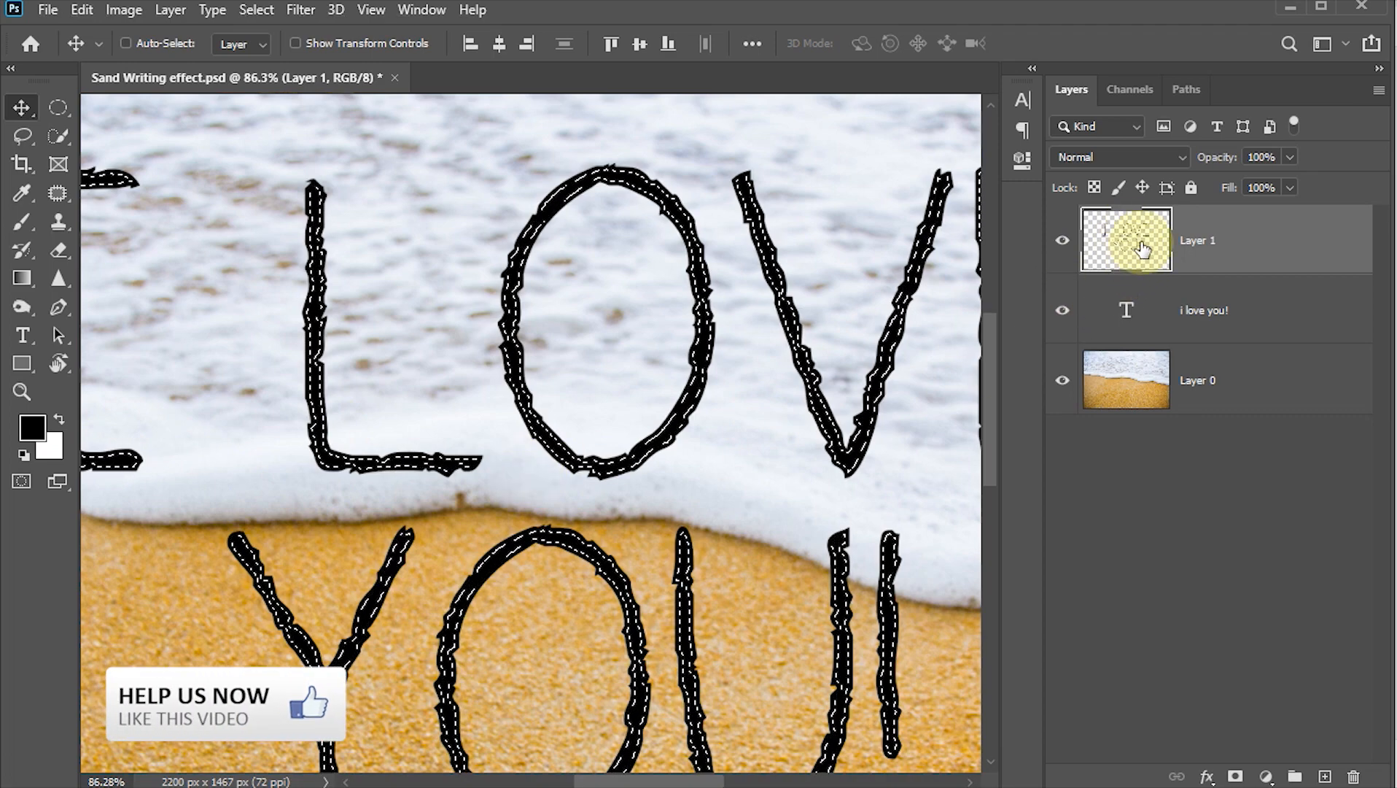
key("ctrl+d")
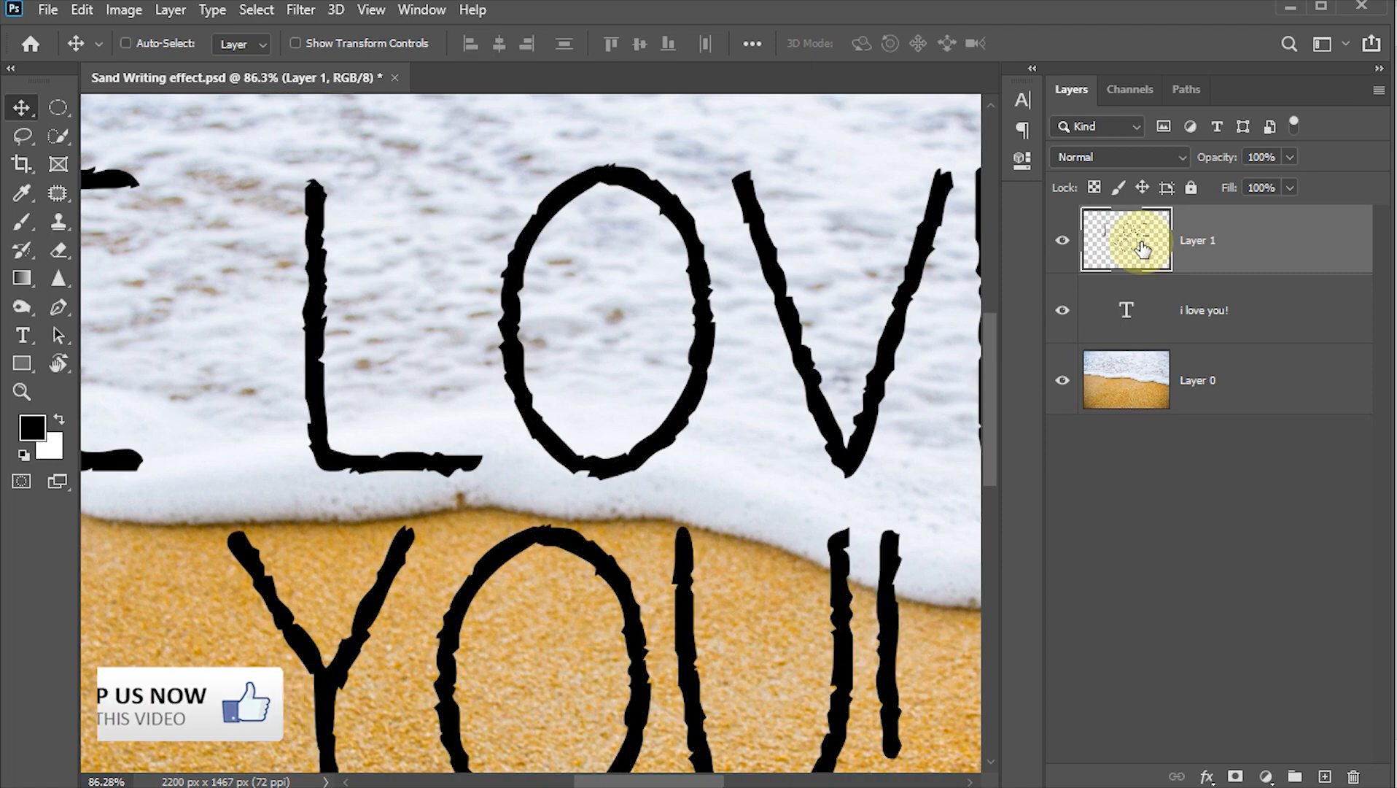
left_click(1064, 311)
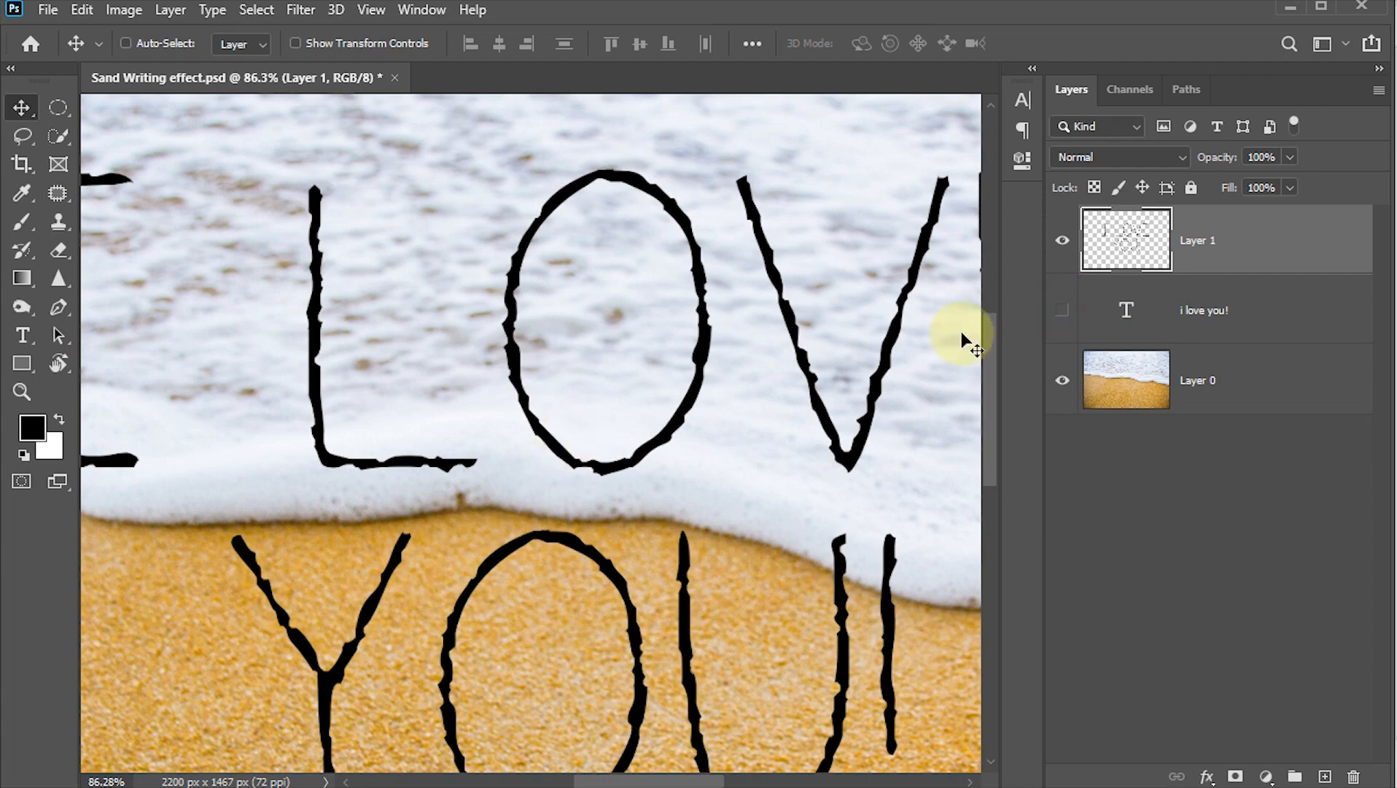
key("ctrl+0")
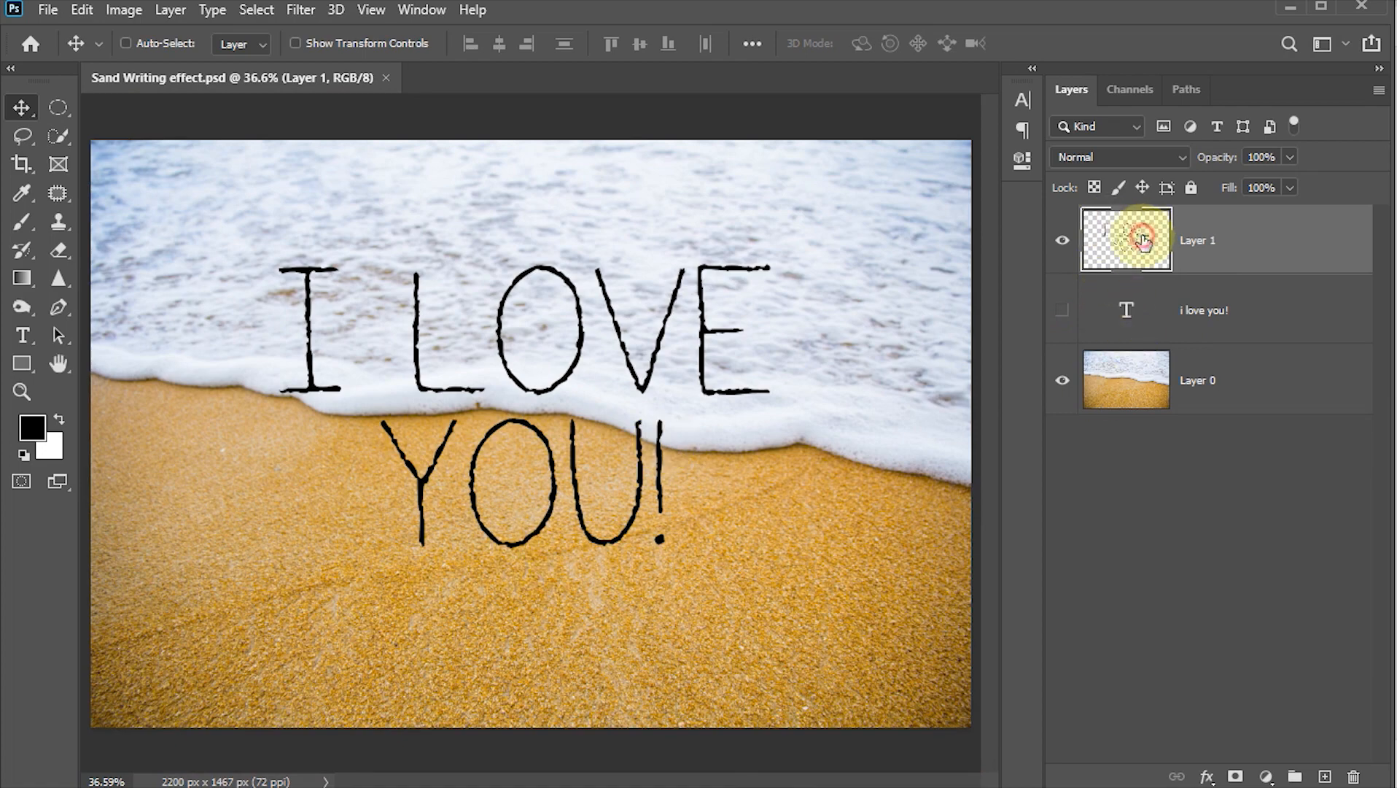
Add a Color Overlay effect to Layer 1 in sand brown #b2893d, with Normal blend mode and 100% opacity
double_click(1142, 238)
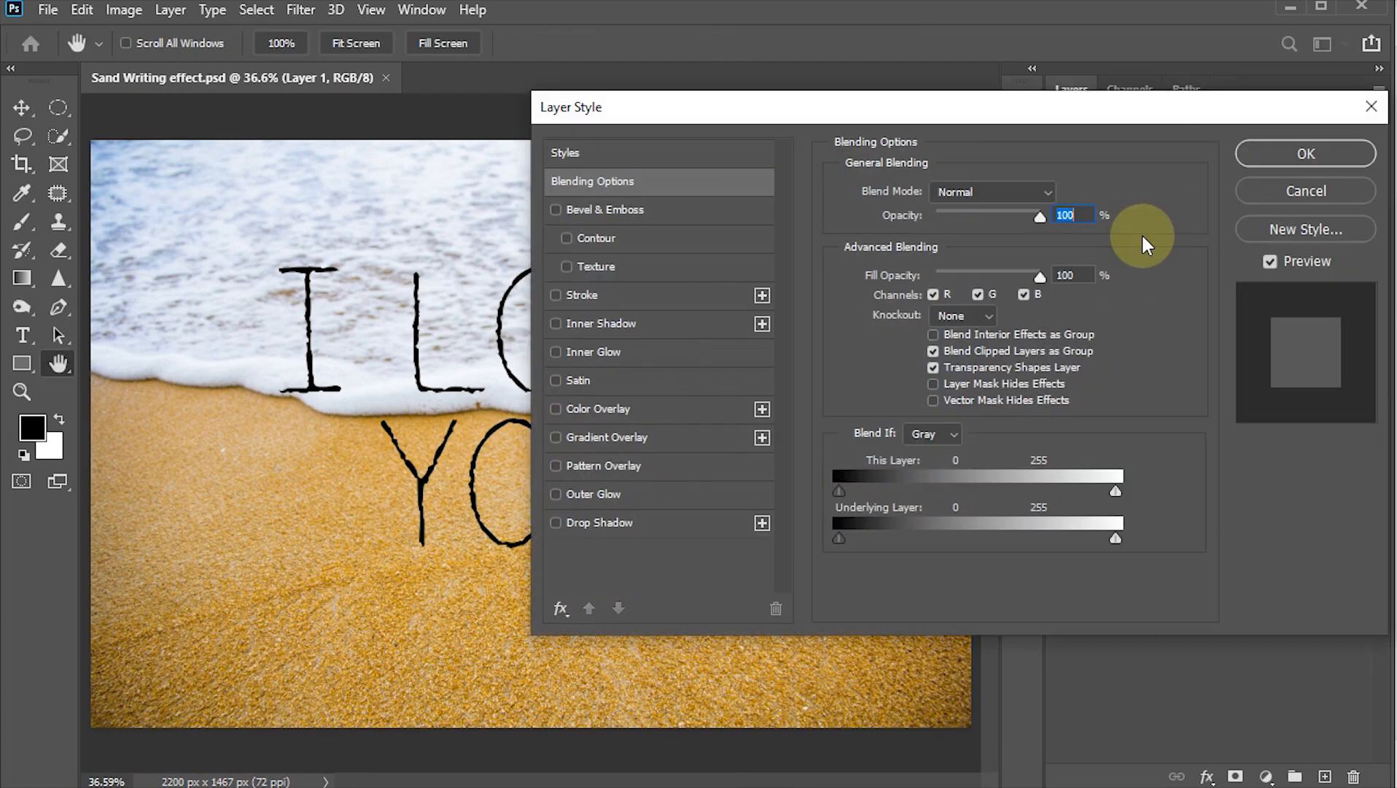
left_click(555, 408)
left_click(589, 408)
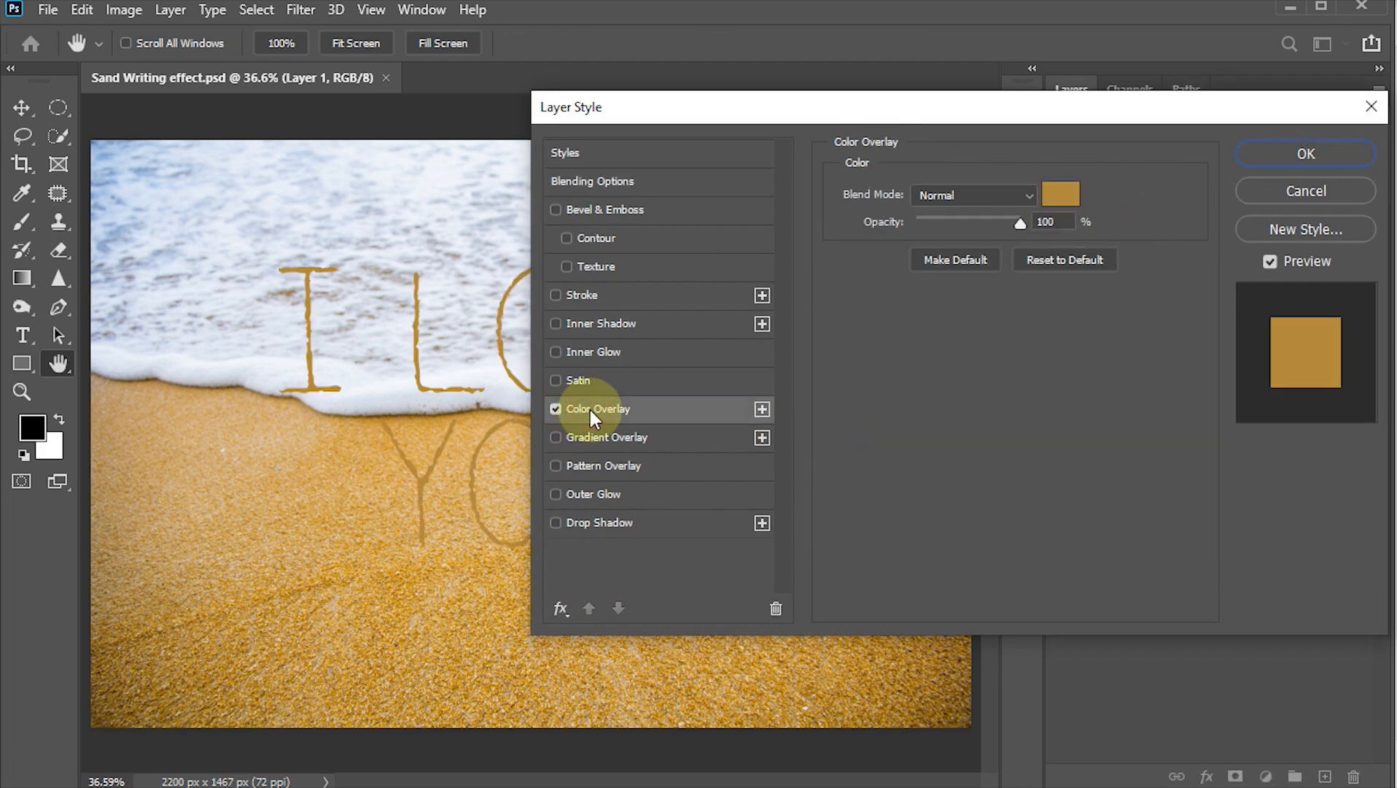
left_click(1066, 197)
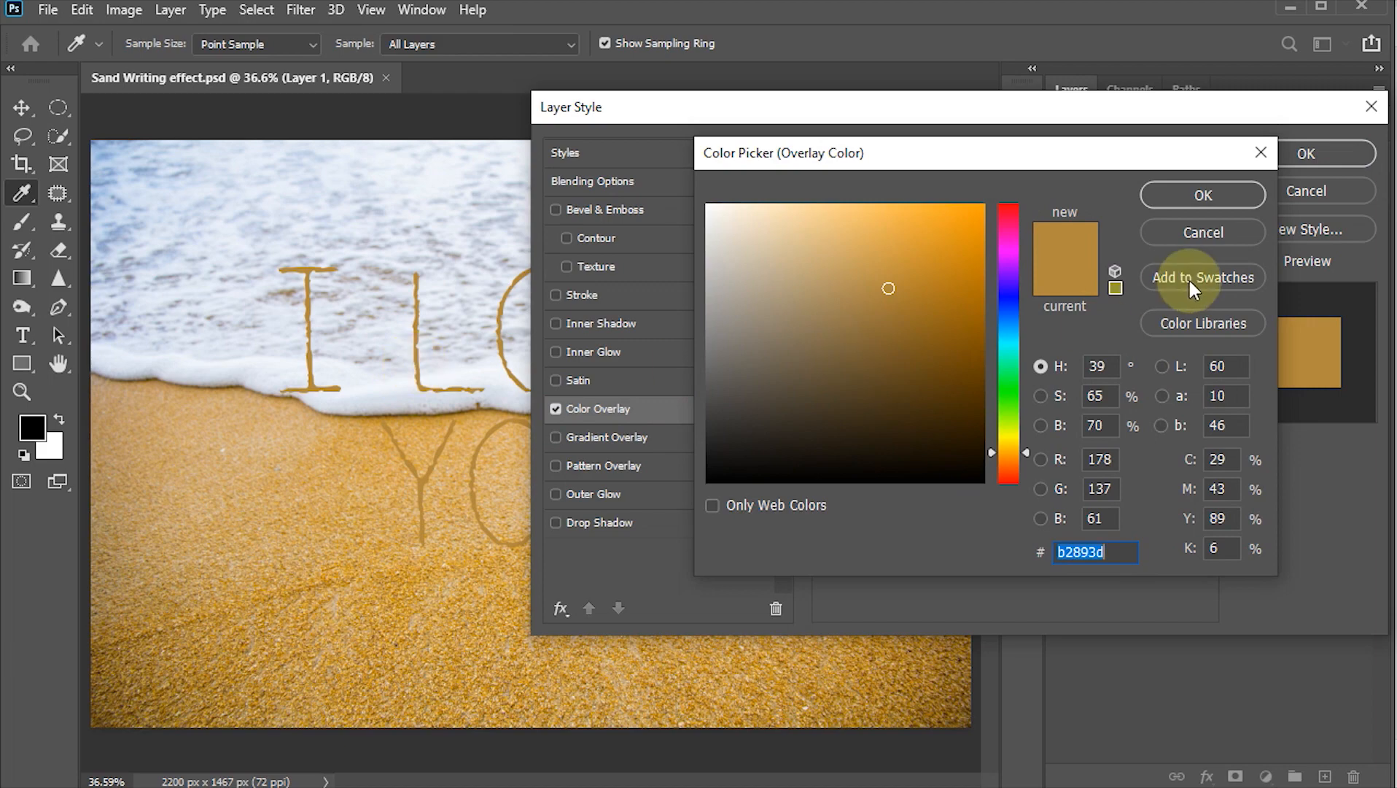
left_click(1187, 194)
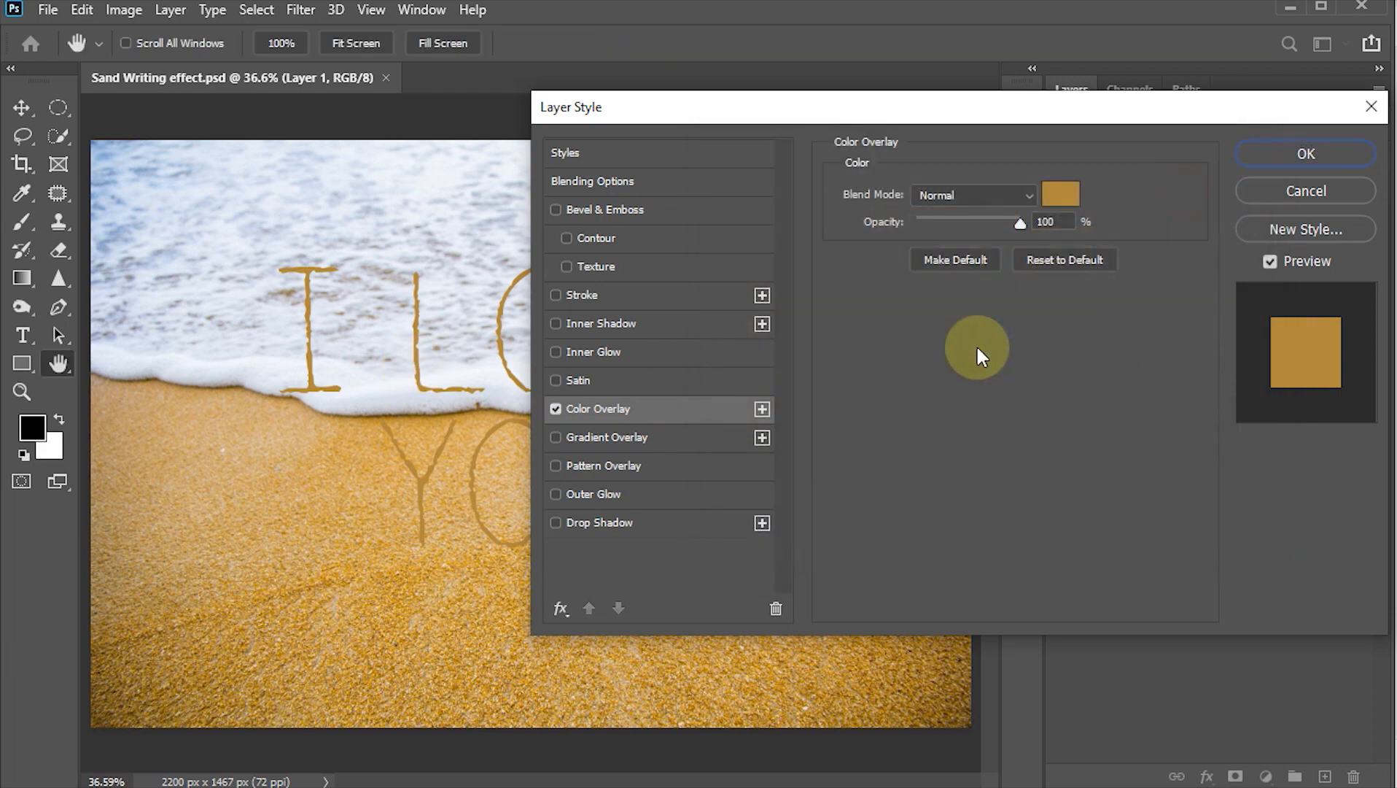
Add an Outer Glow effect to Layer 1 with 70% opacity and the colour #b2893d
left_click(567, 494)
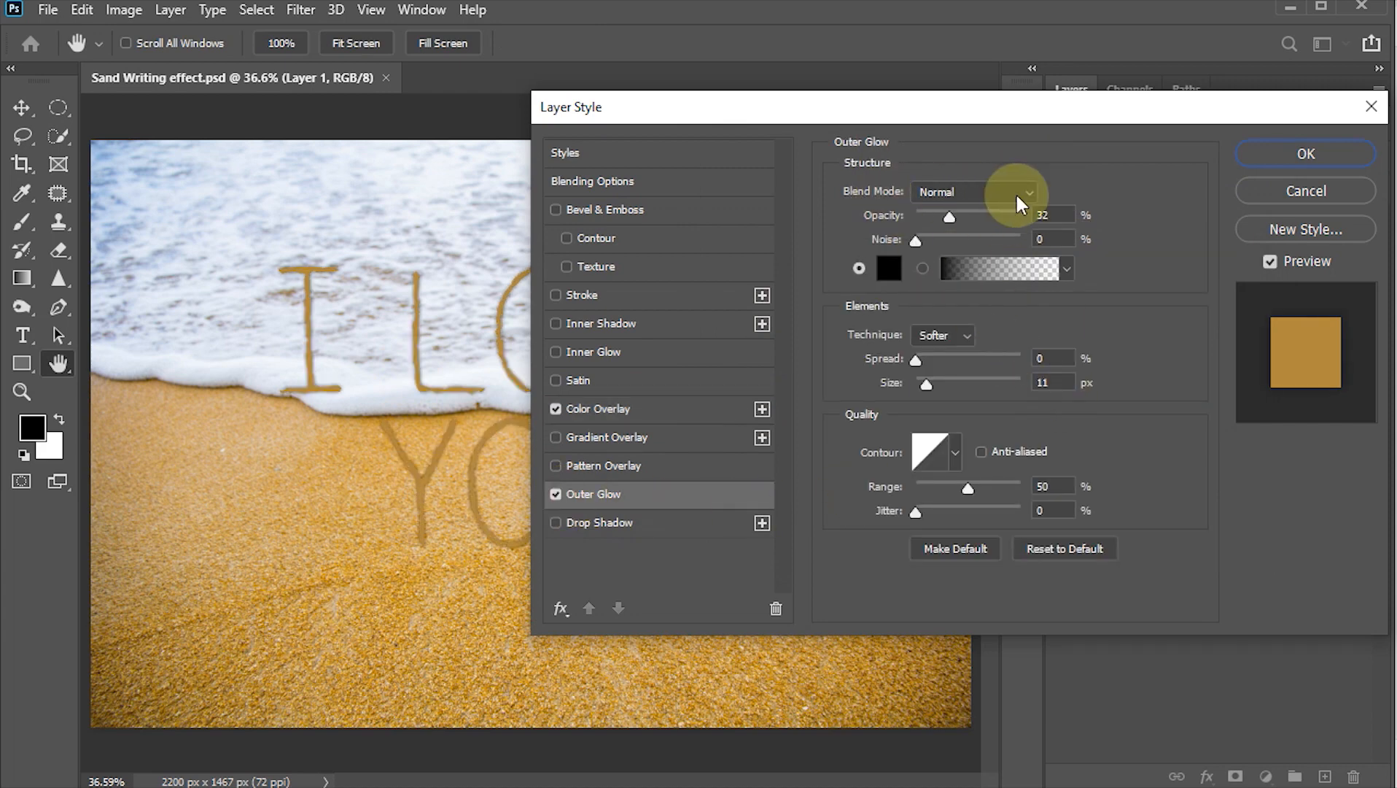
left_click_drag(1067, 216, 963, 218)
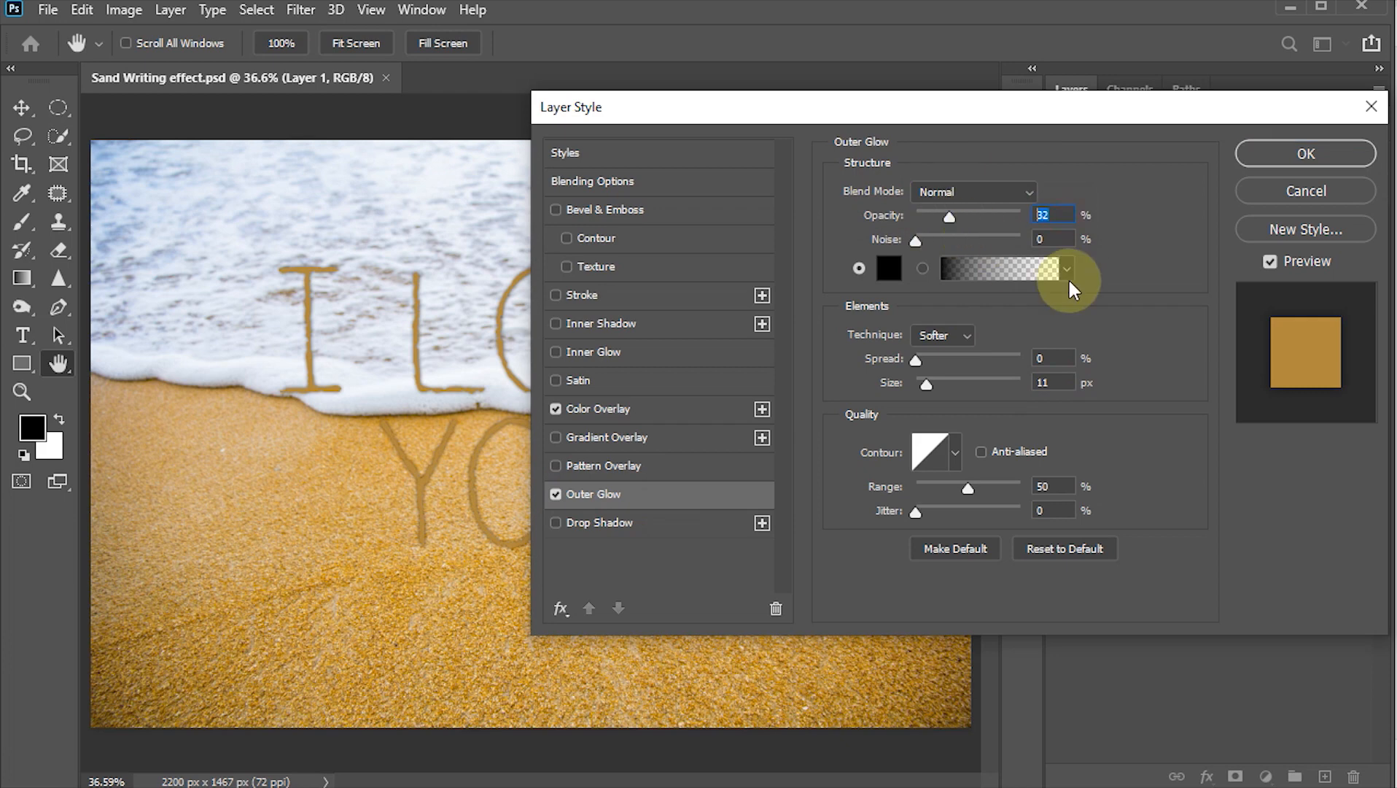
type("70")
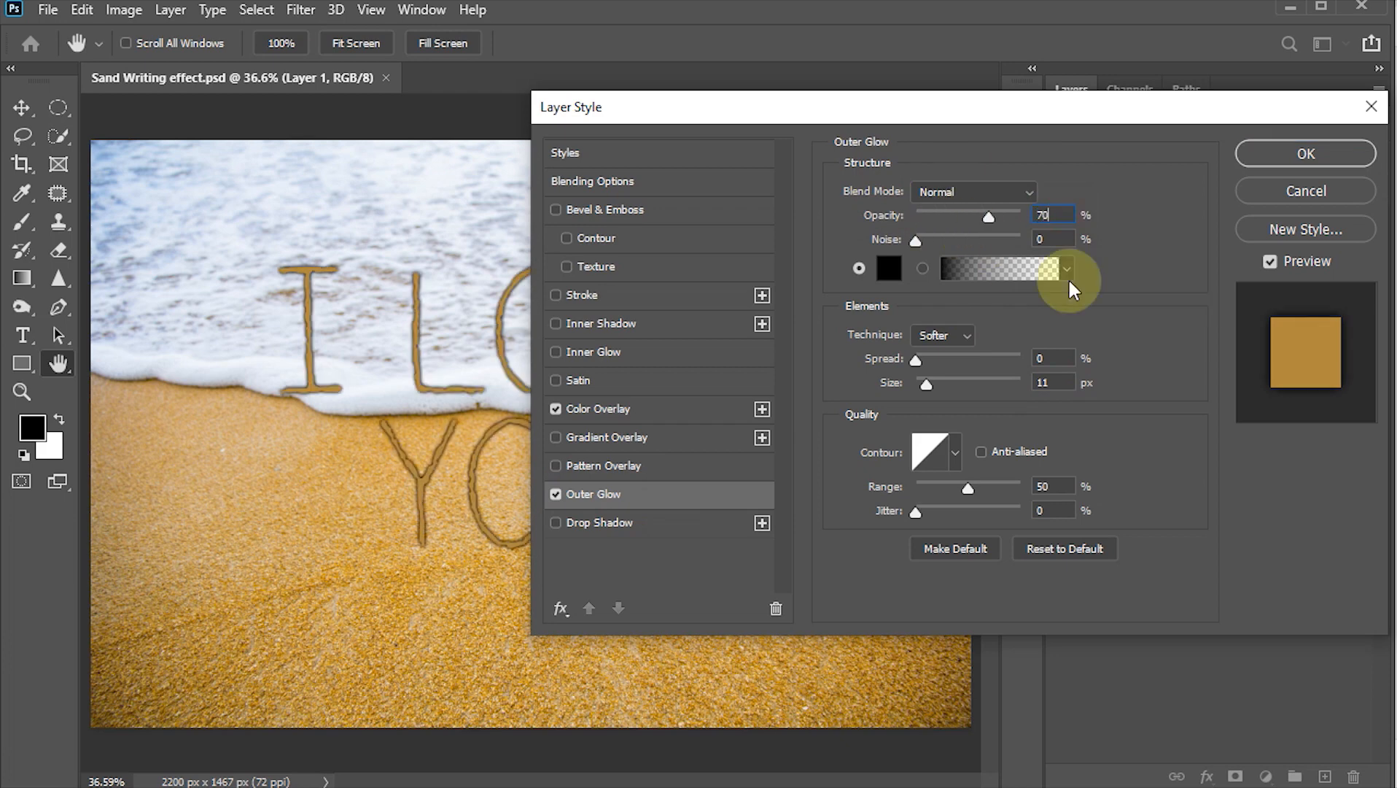
left_click(890, 268)
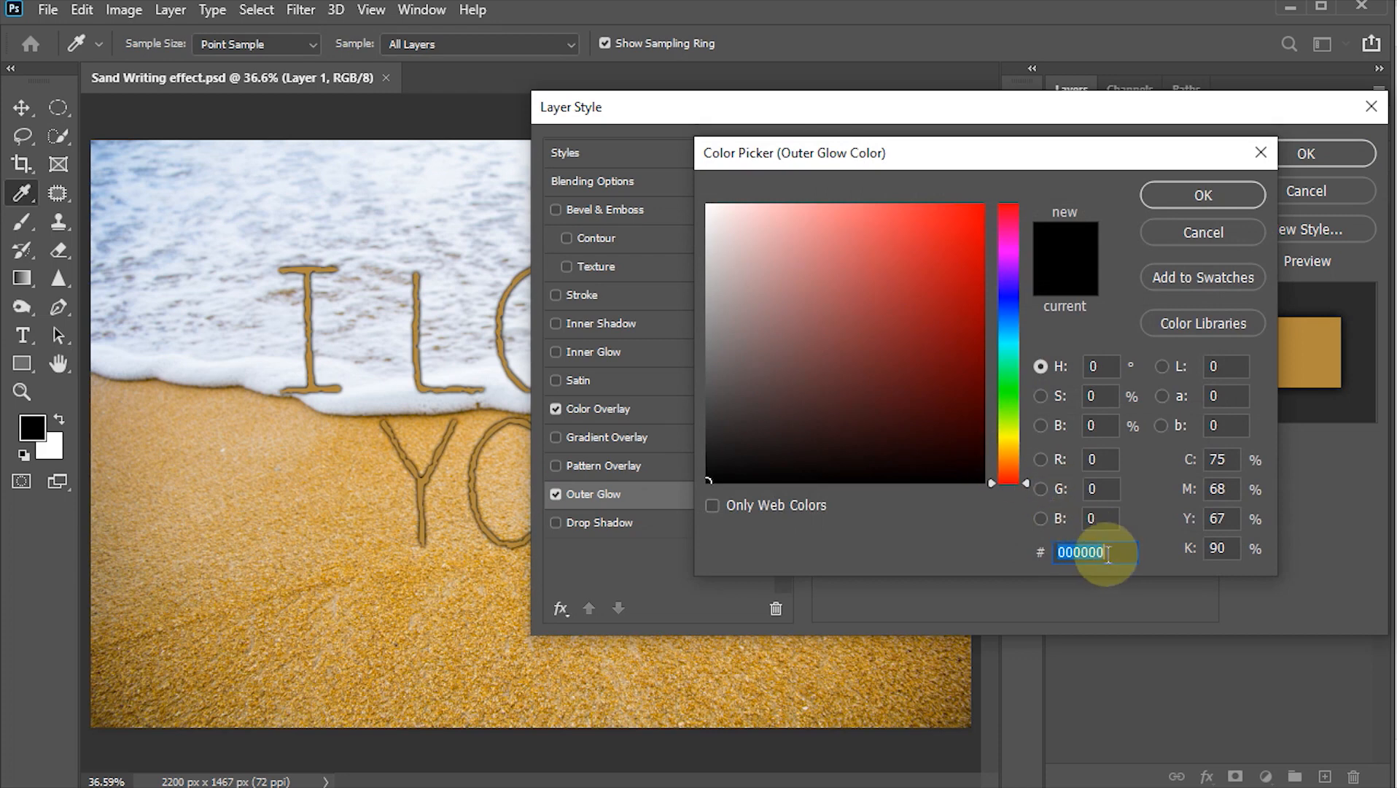
type("b2893d")
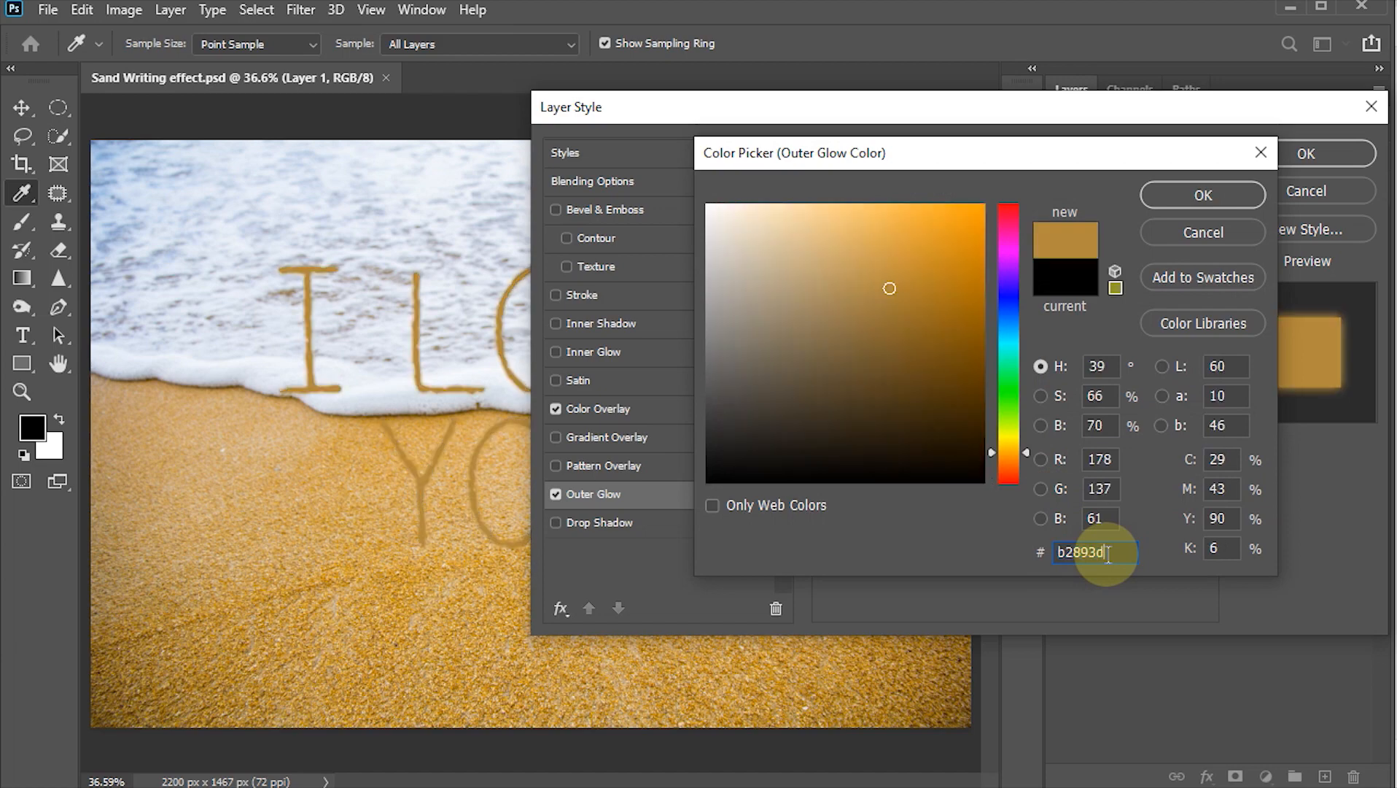
left_click(1212, 196)
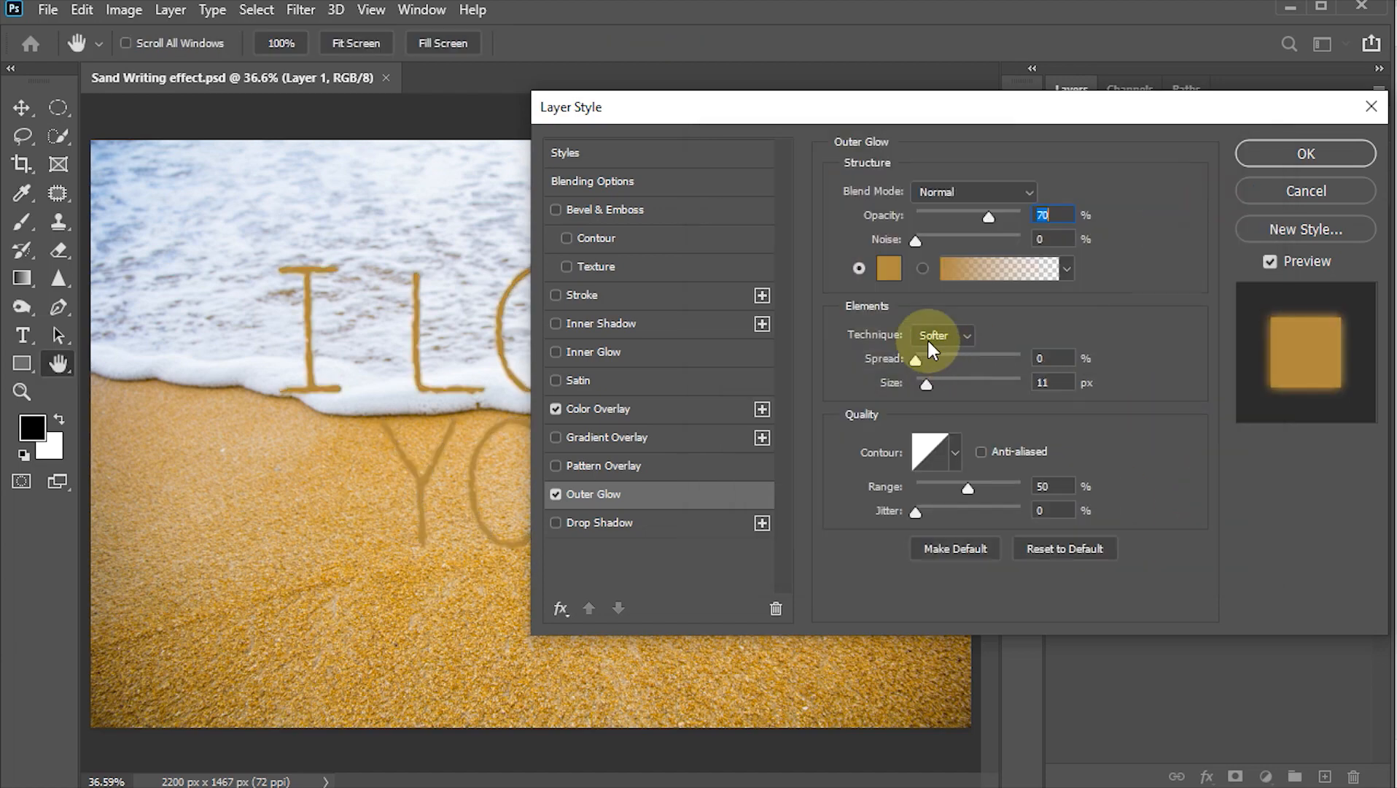
Set the outer glow's spread to 0% and size to 25 px, and apply the layer style
left_click(1043, 358)
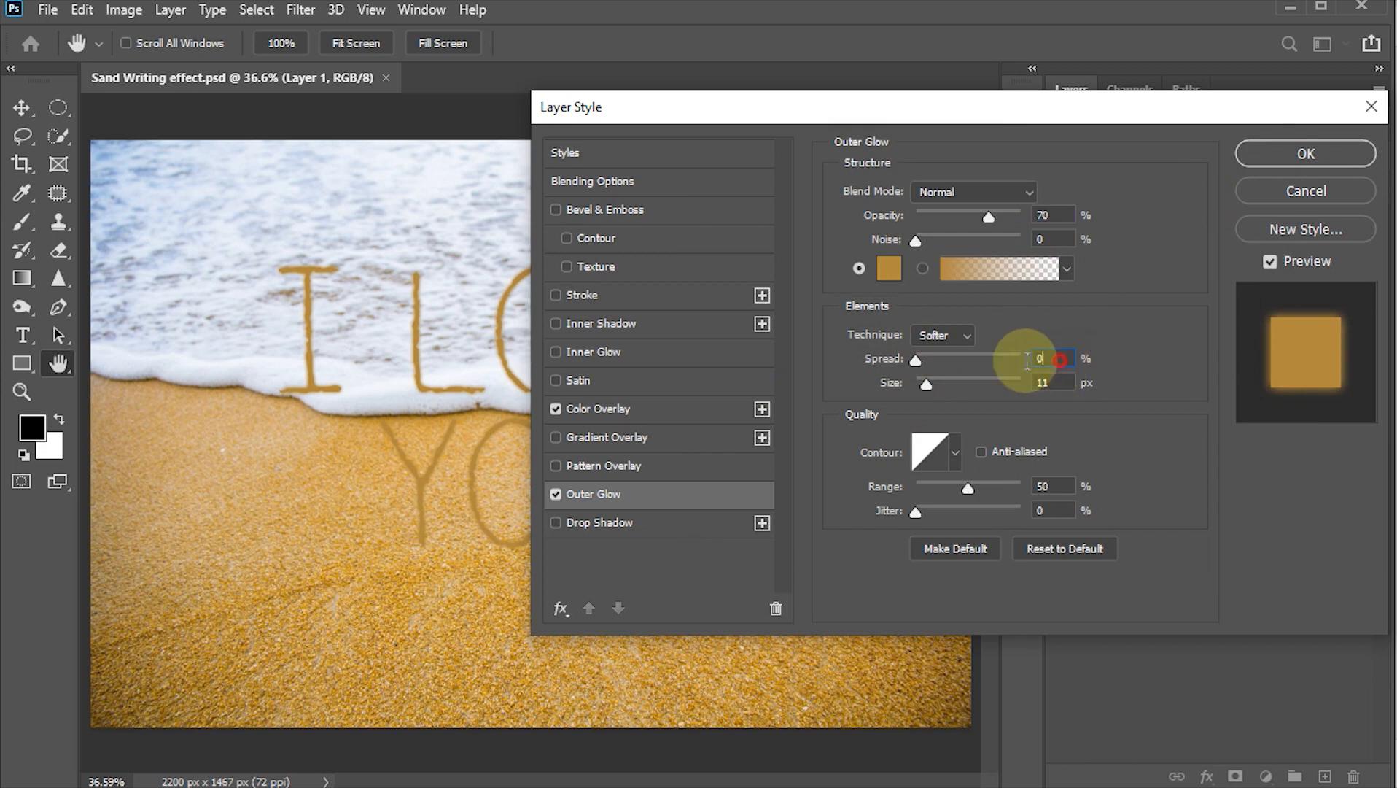
key("Tab")
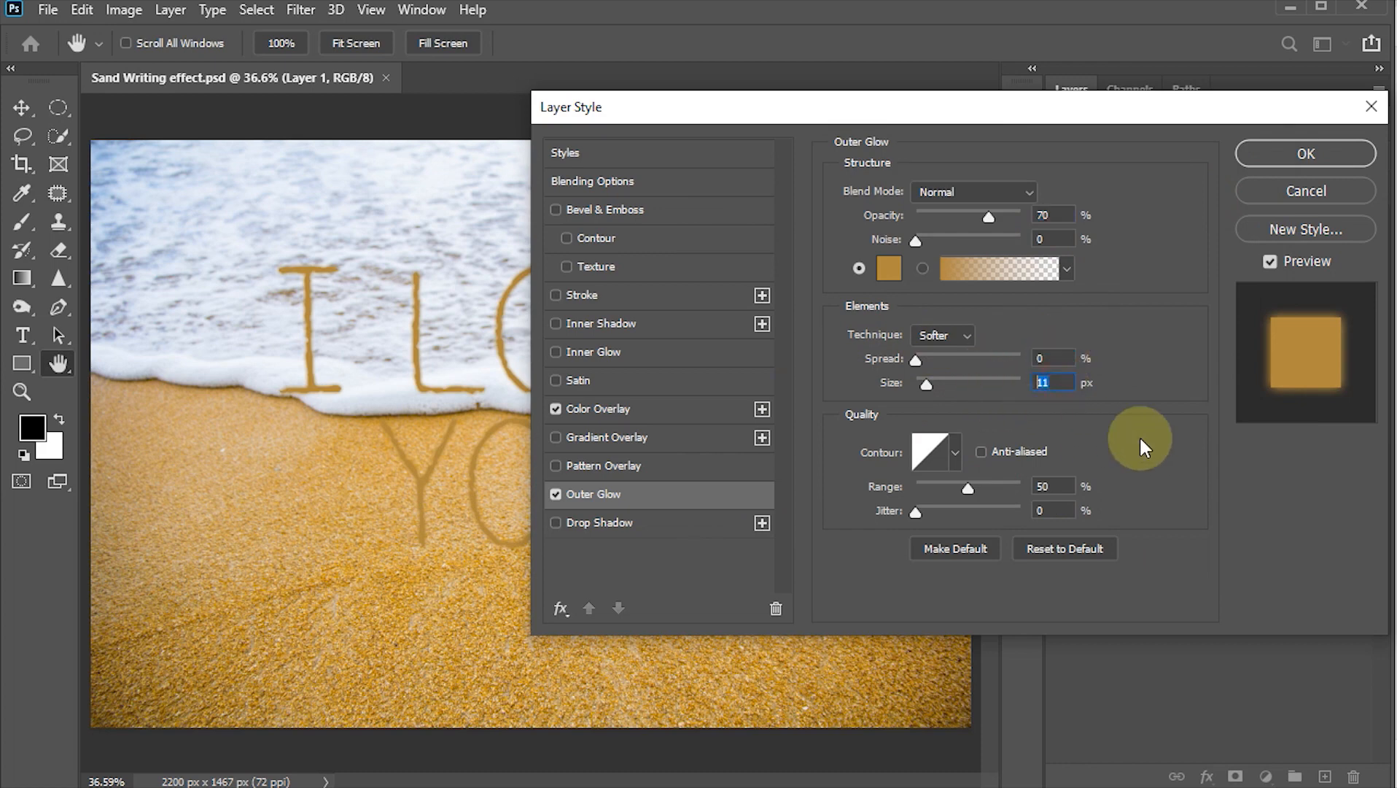
type("25")
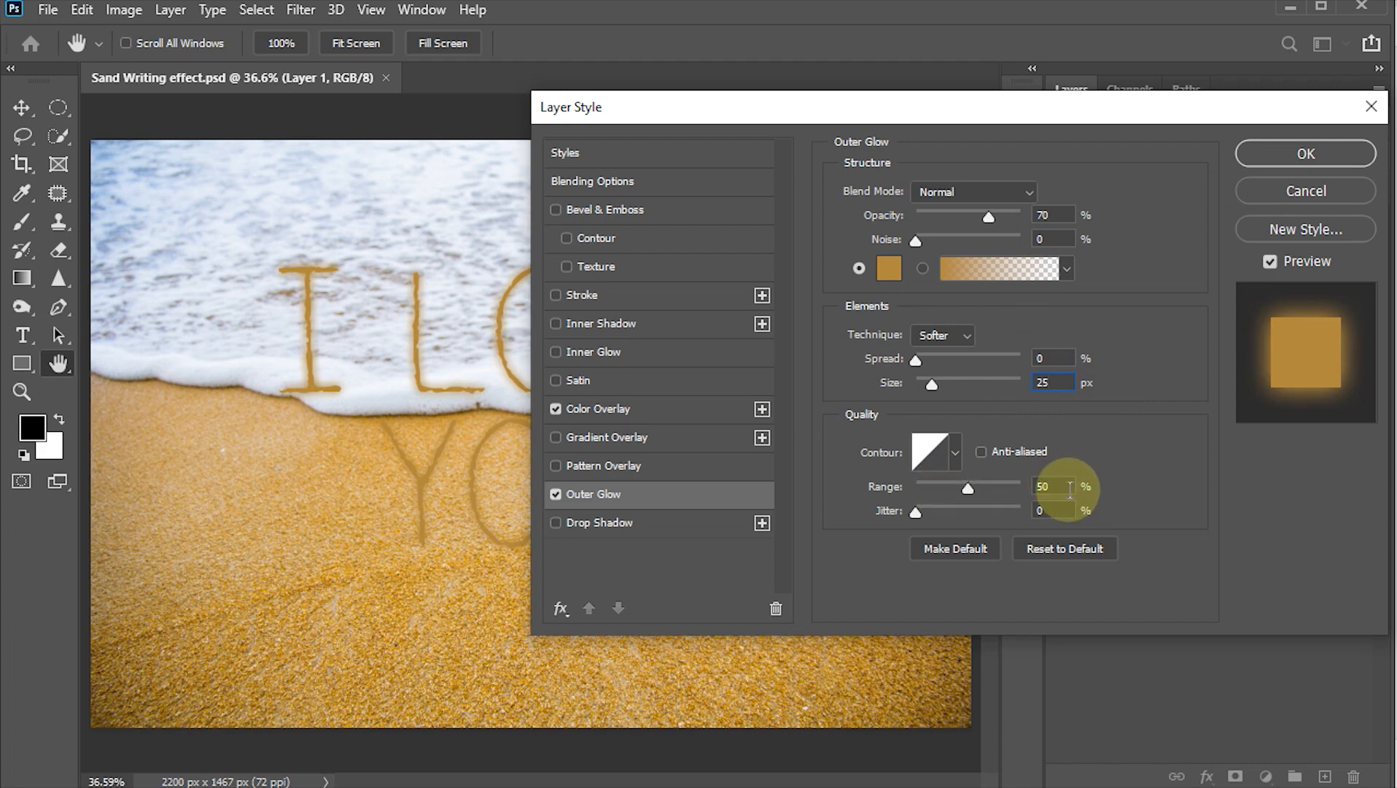
left_click(957, 462)
left_click(1098, 452)
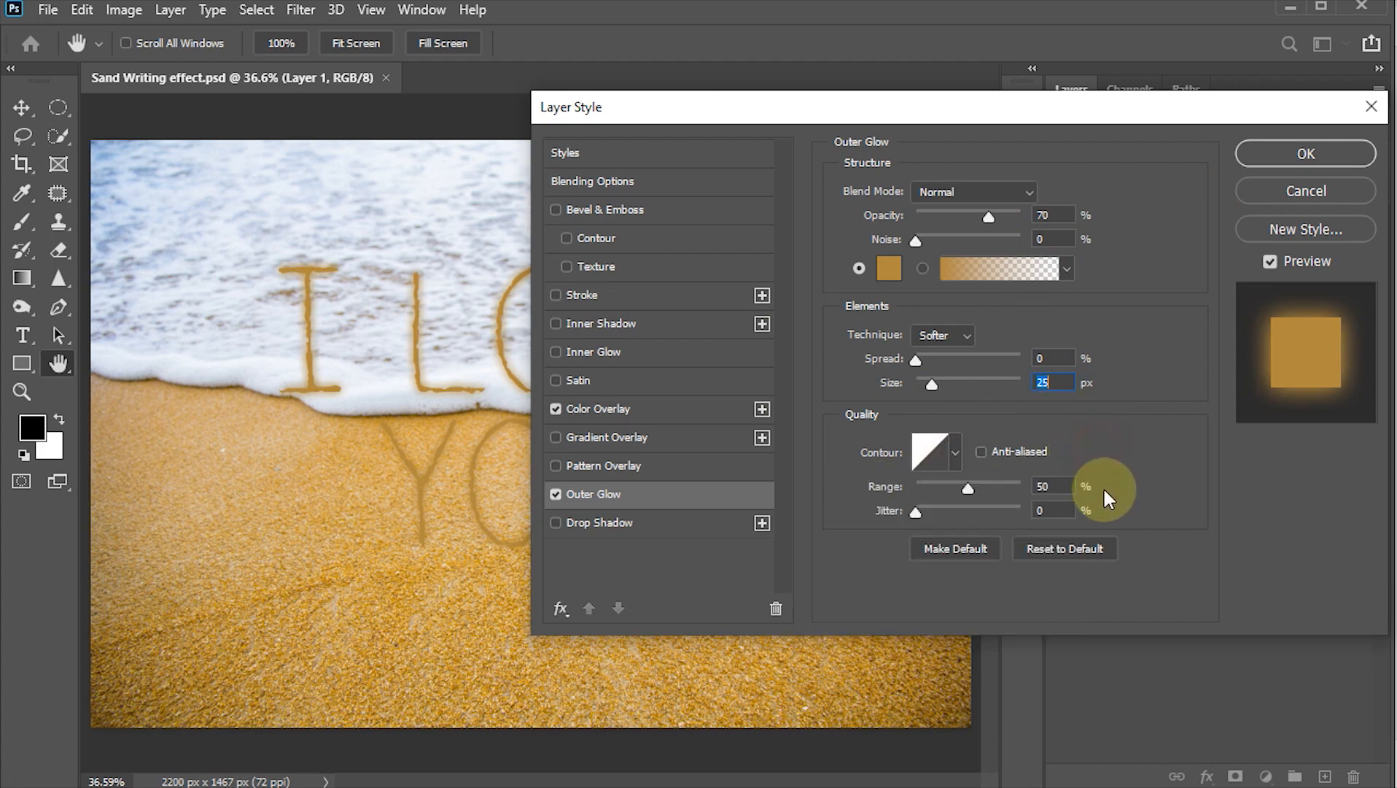
left_click(1288, 153)
key("v")
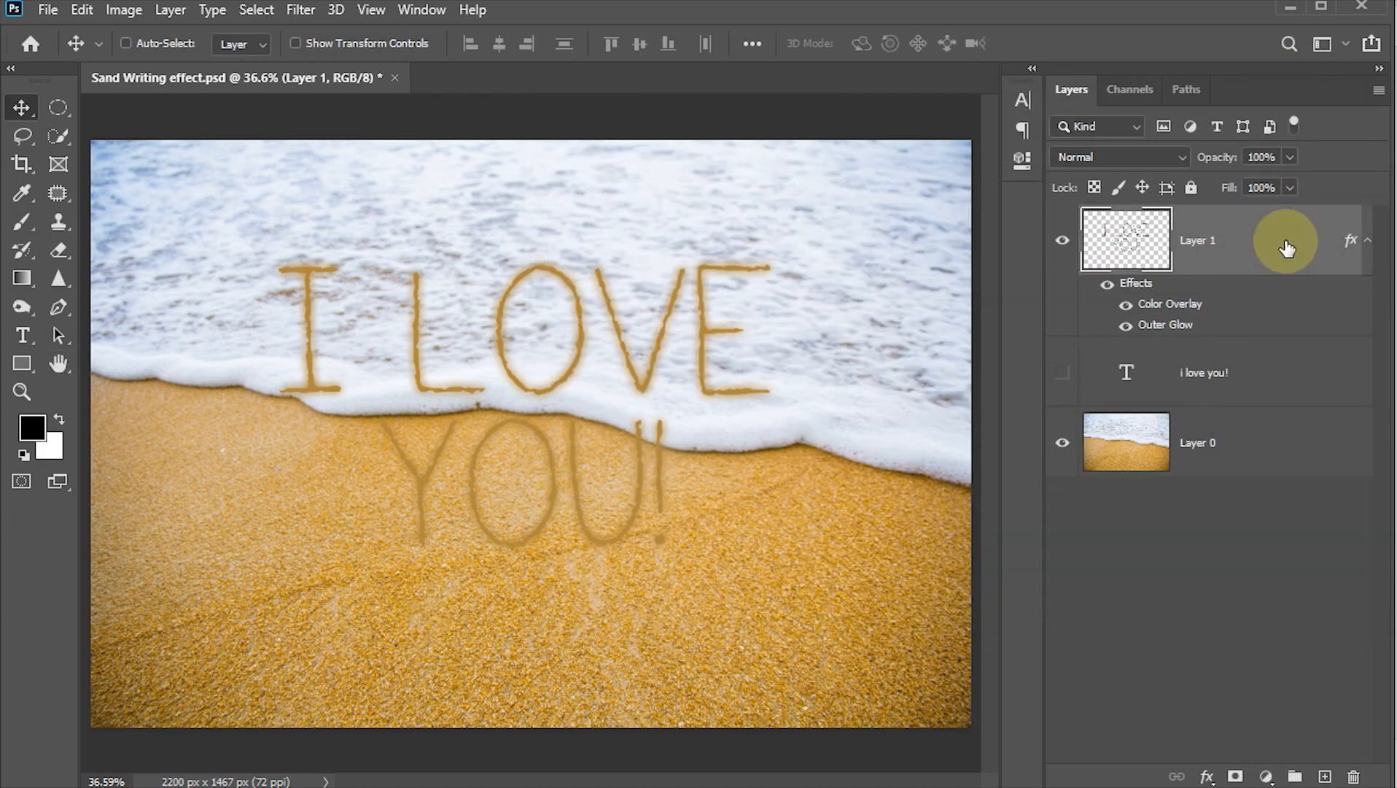
Convert Layer 1 with its effects to a smart object and save the document
right_click(1286, 248)
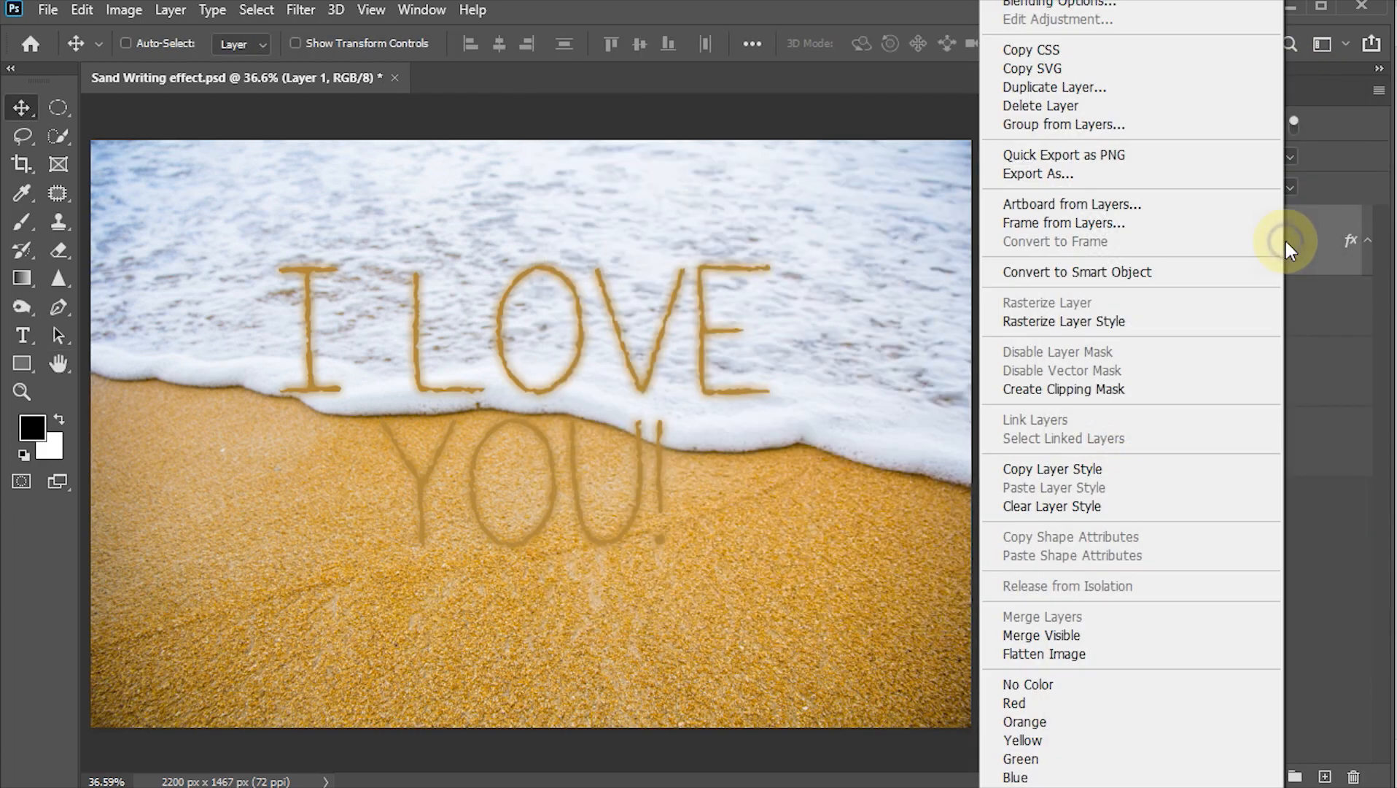
left_click(1140, 287)
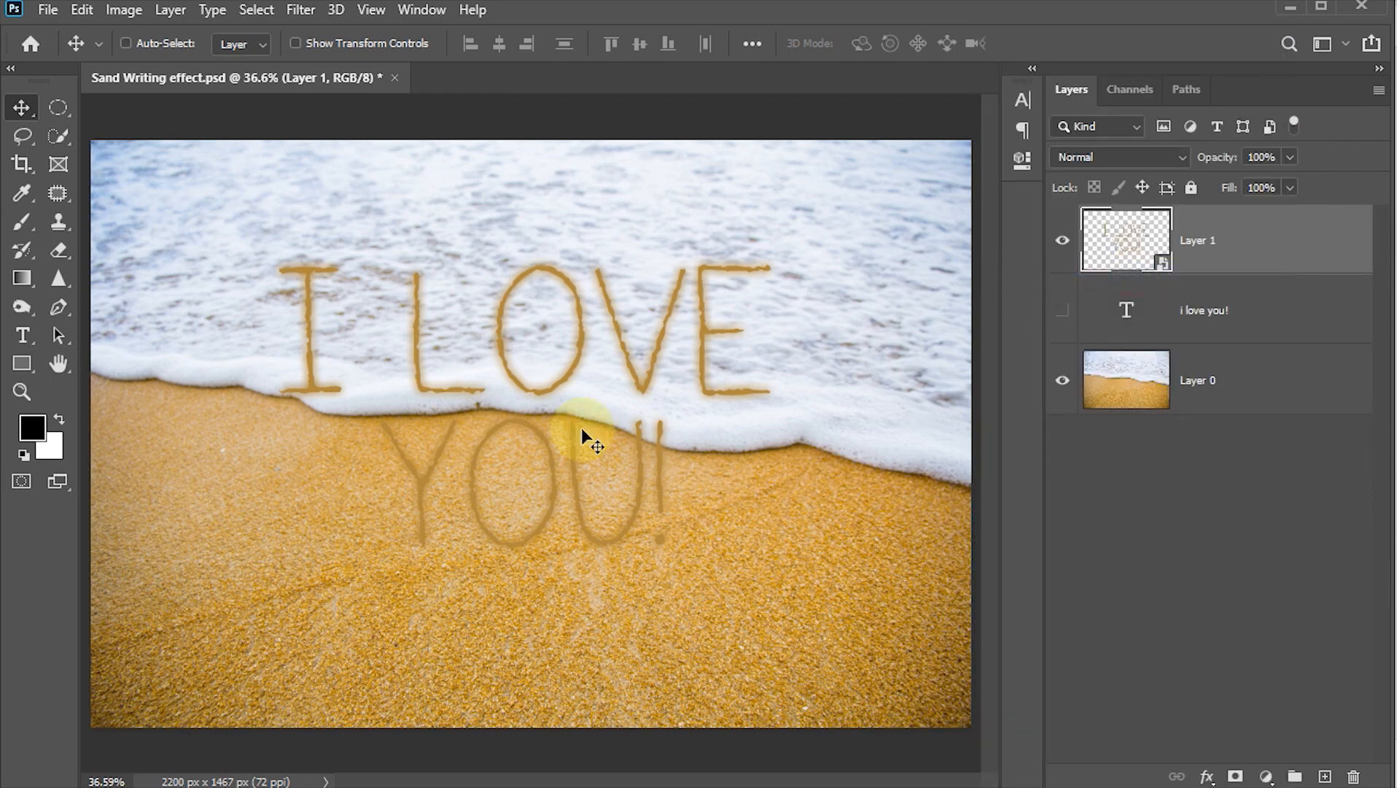
key("ctrl+s")
Add a Smooth Emboss bevel effect to the Layer 1 smart object with 260% depth, 14 px size and 0 px soften
right_click(1280, 241)
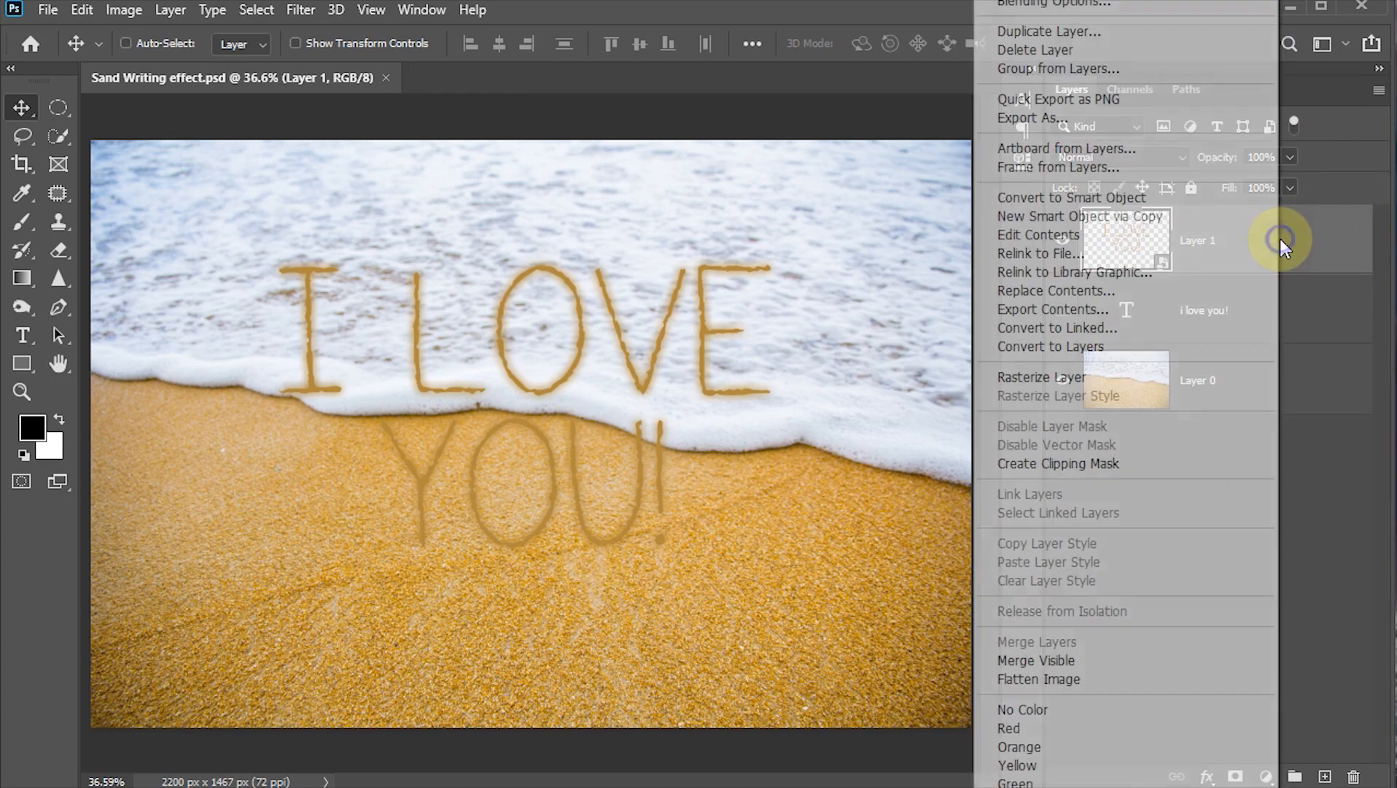
left_click(1053, 4)
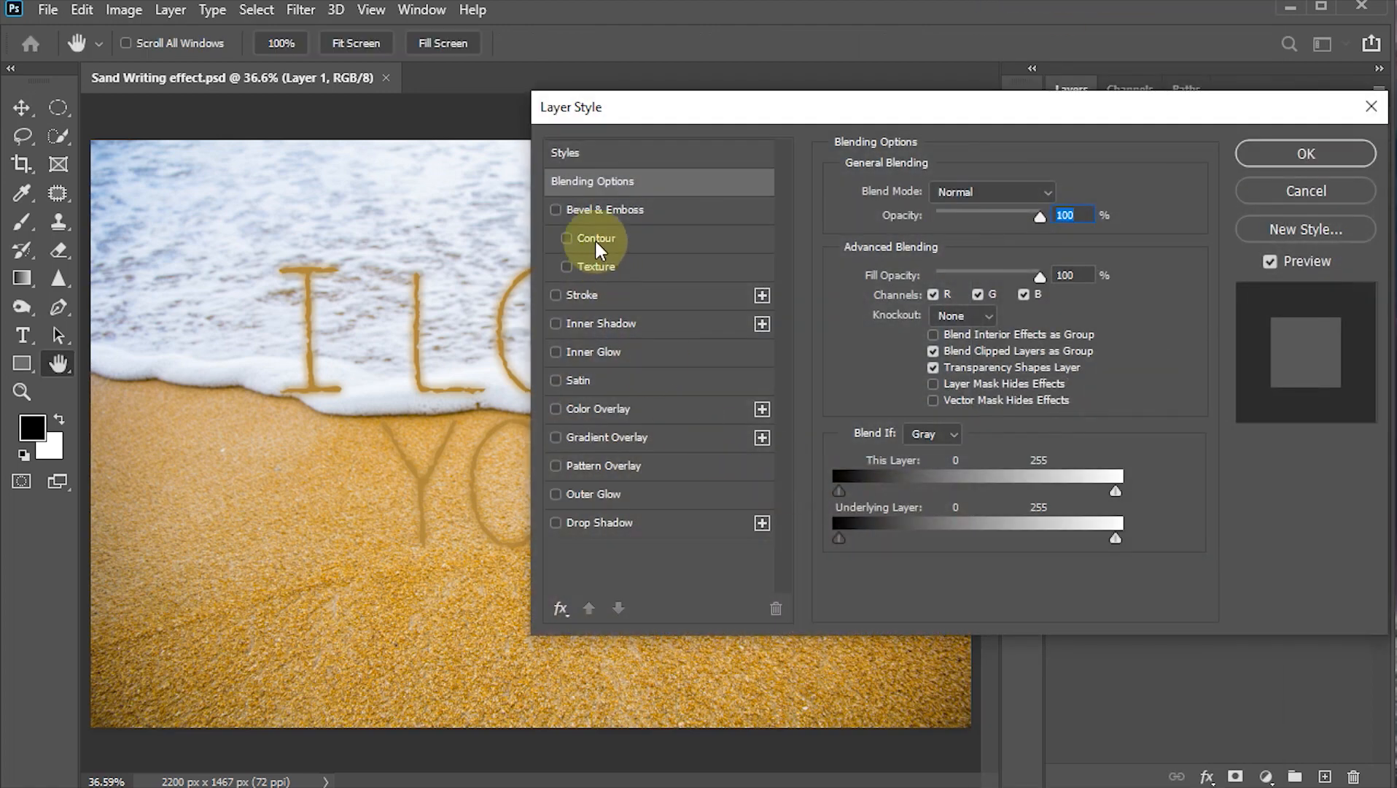
left_click(587, 214)
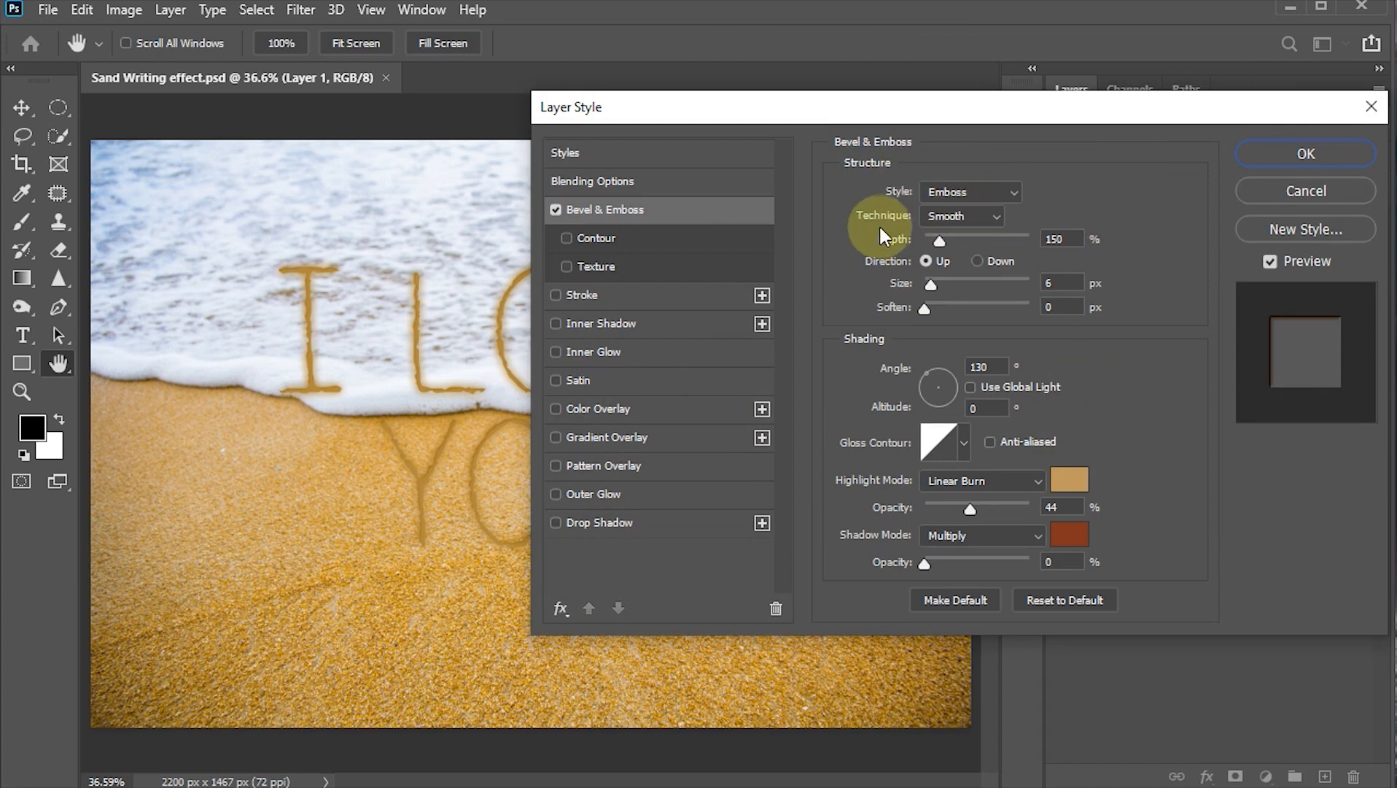
left_click(1065, 238)
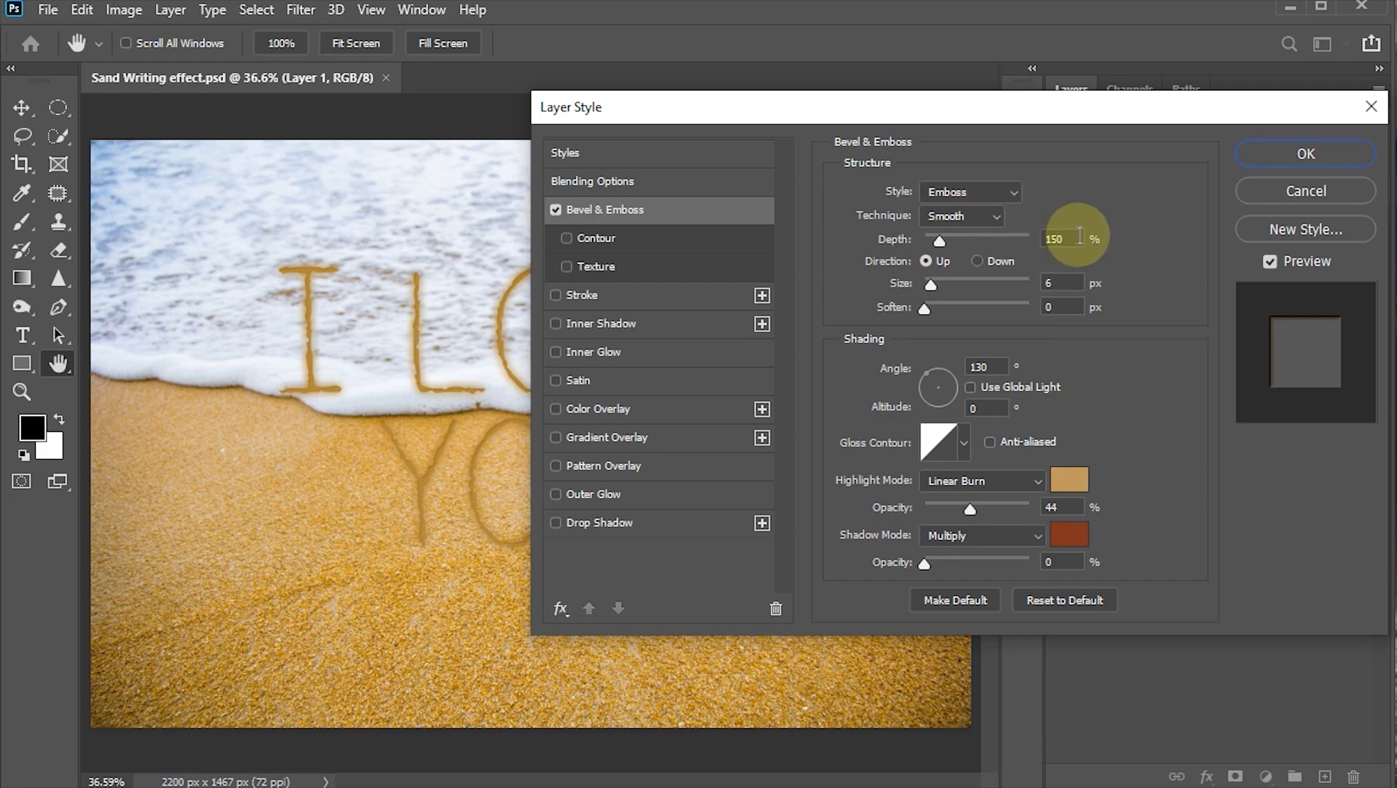
type("260")
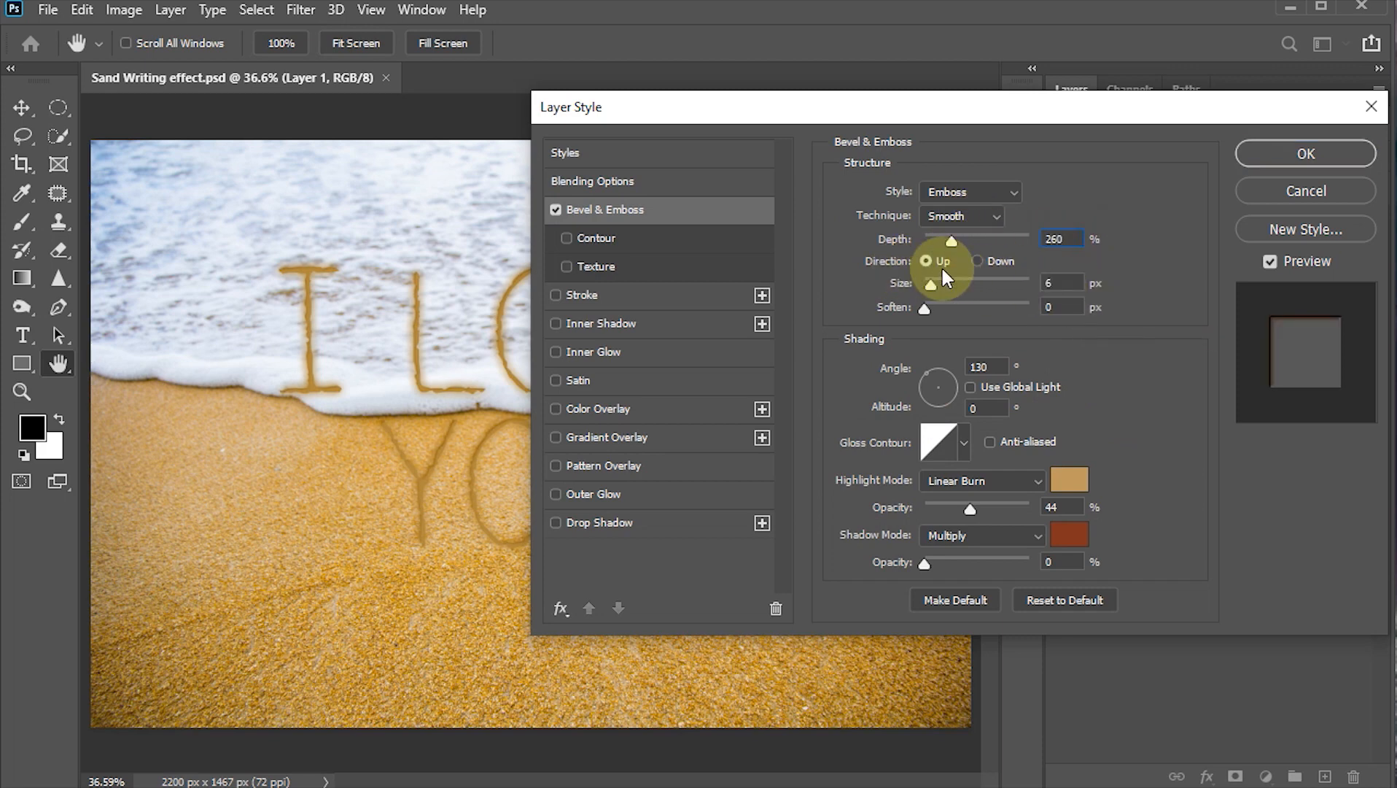
left_click(1051, 284)
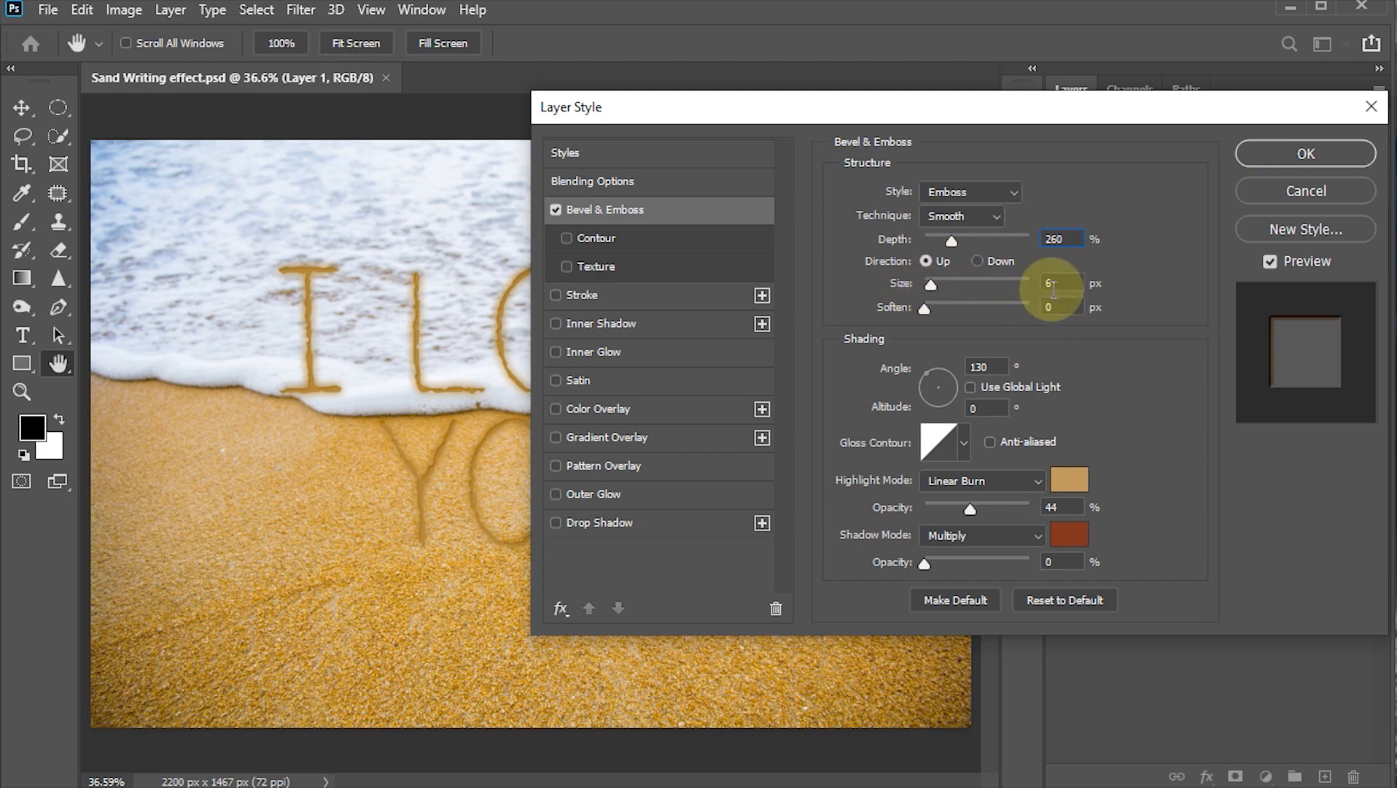
type("14")
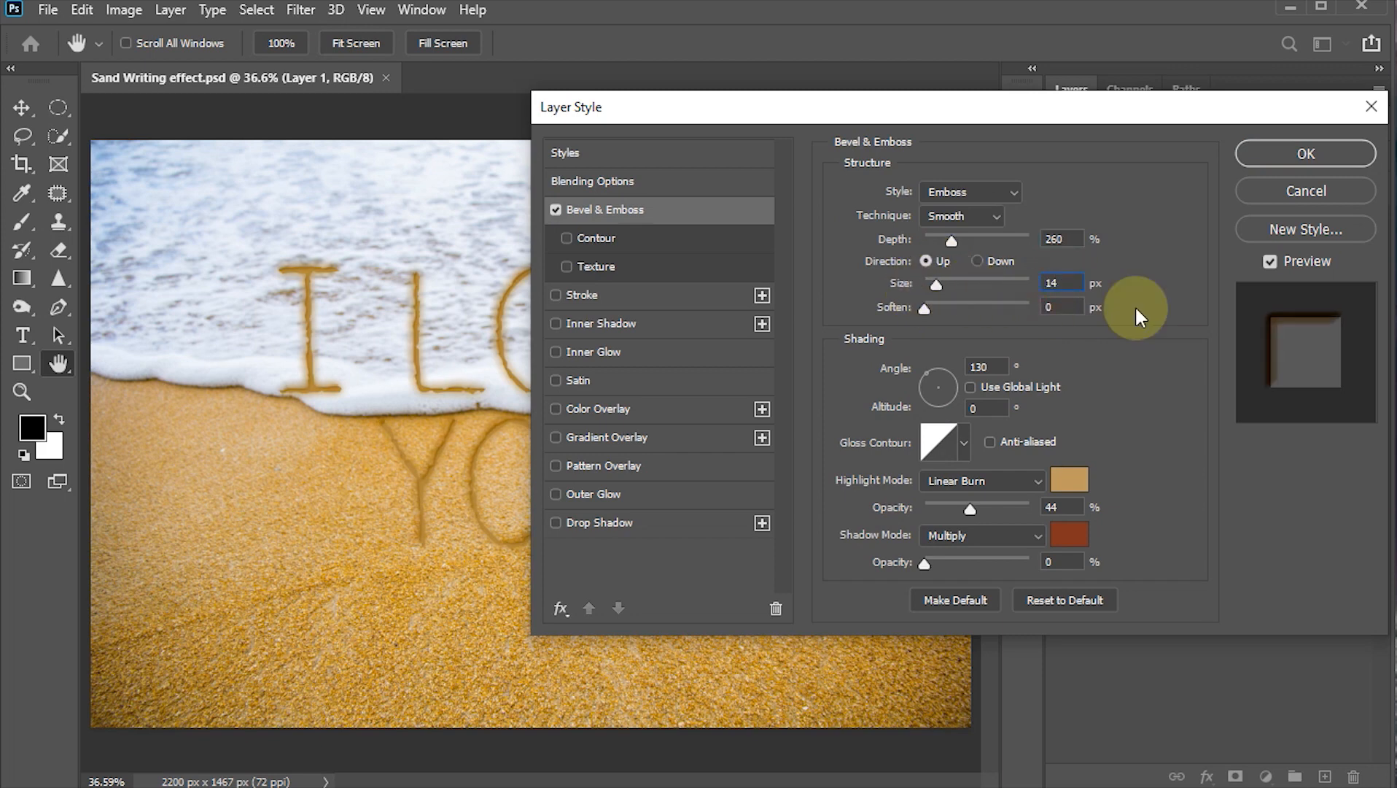
left_click(1058, 306)
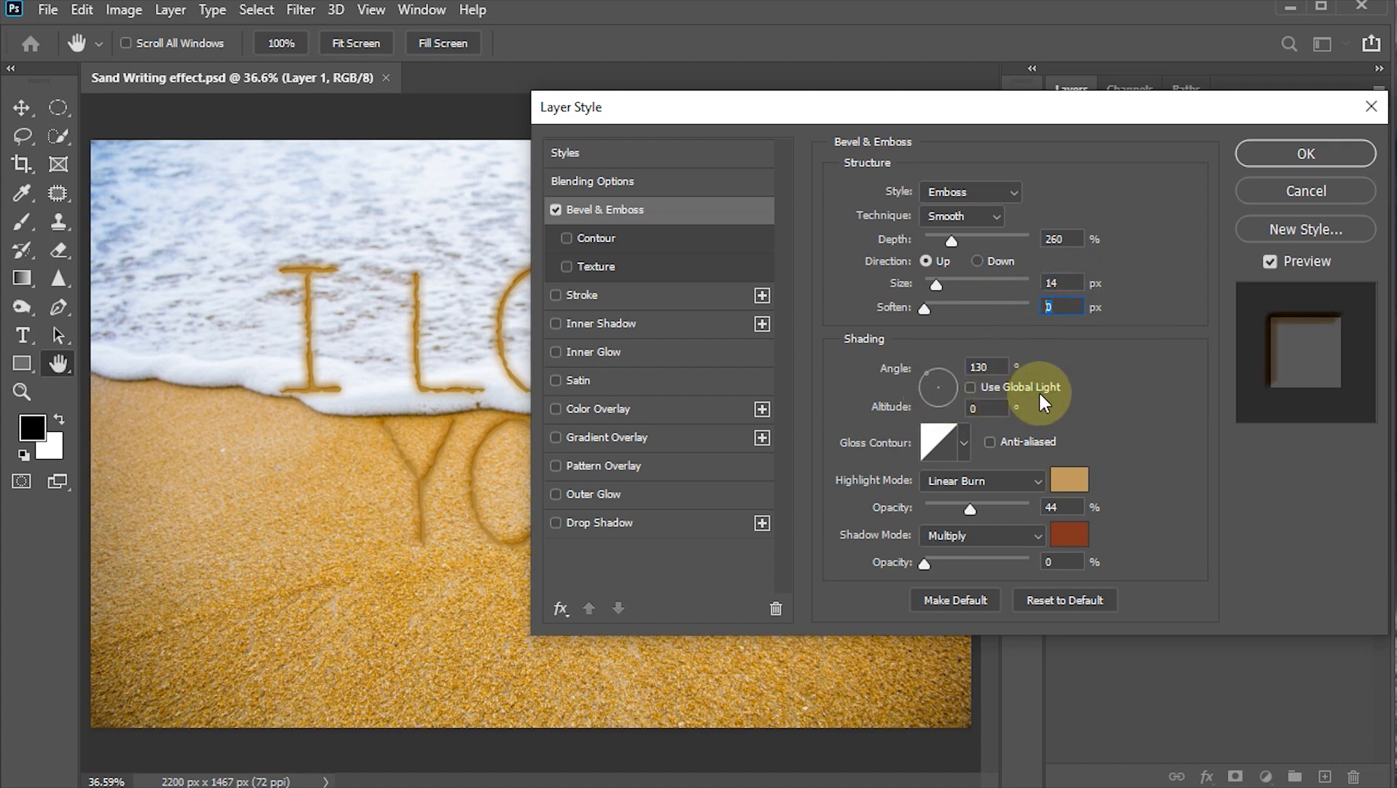
Set the bevel shading to a 130° angle and 0° altitude with the Rounded Steps gloss contour
left_click(994, 365)
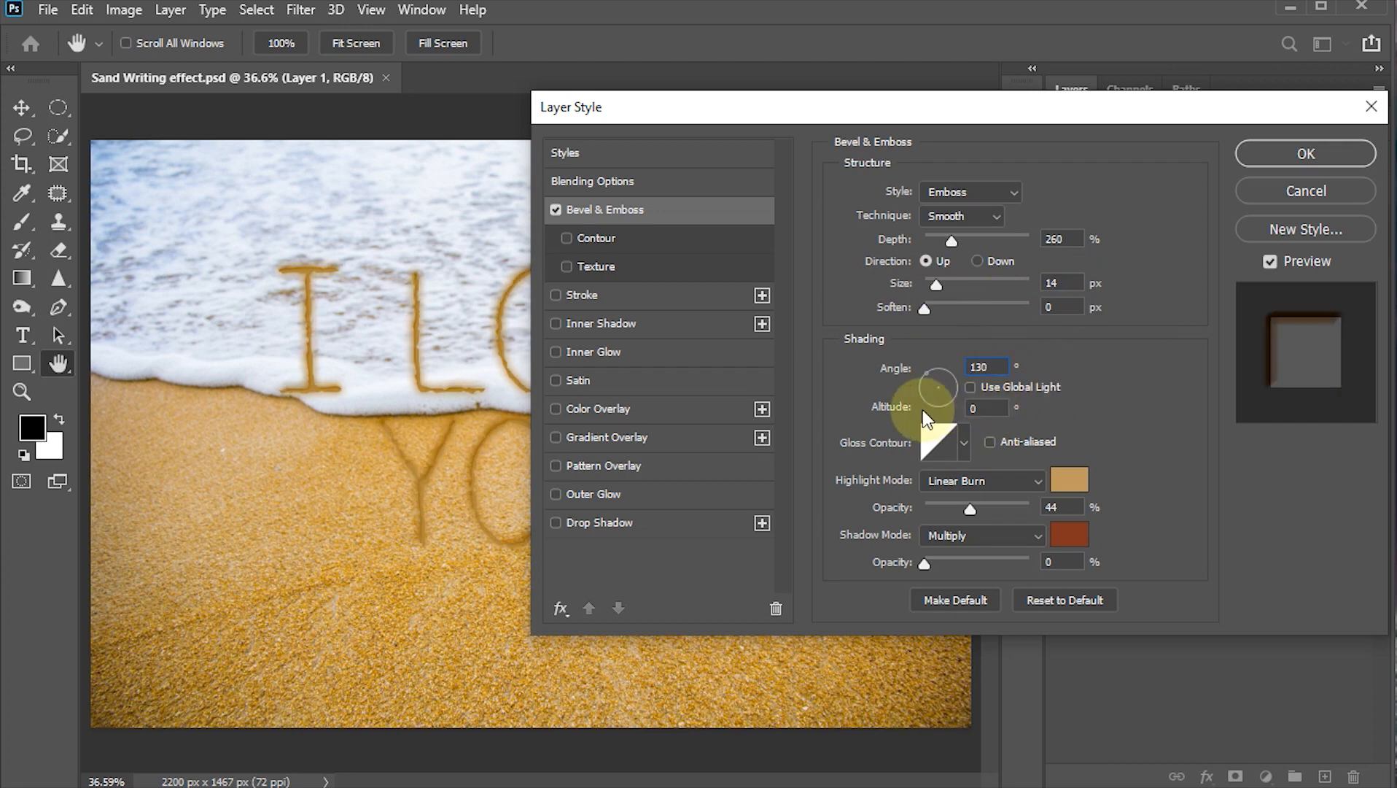
left_click(997, 409)
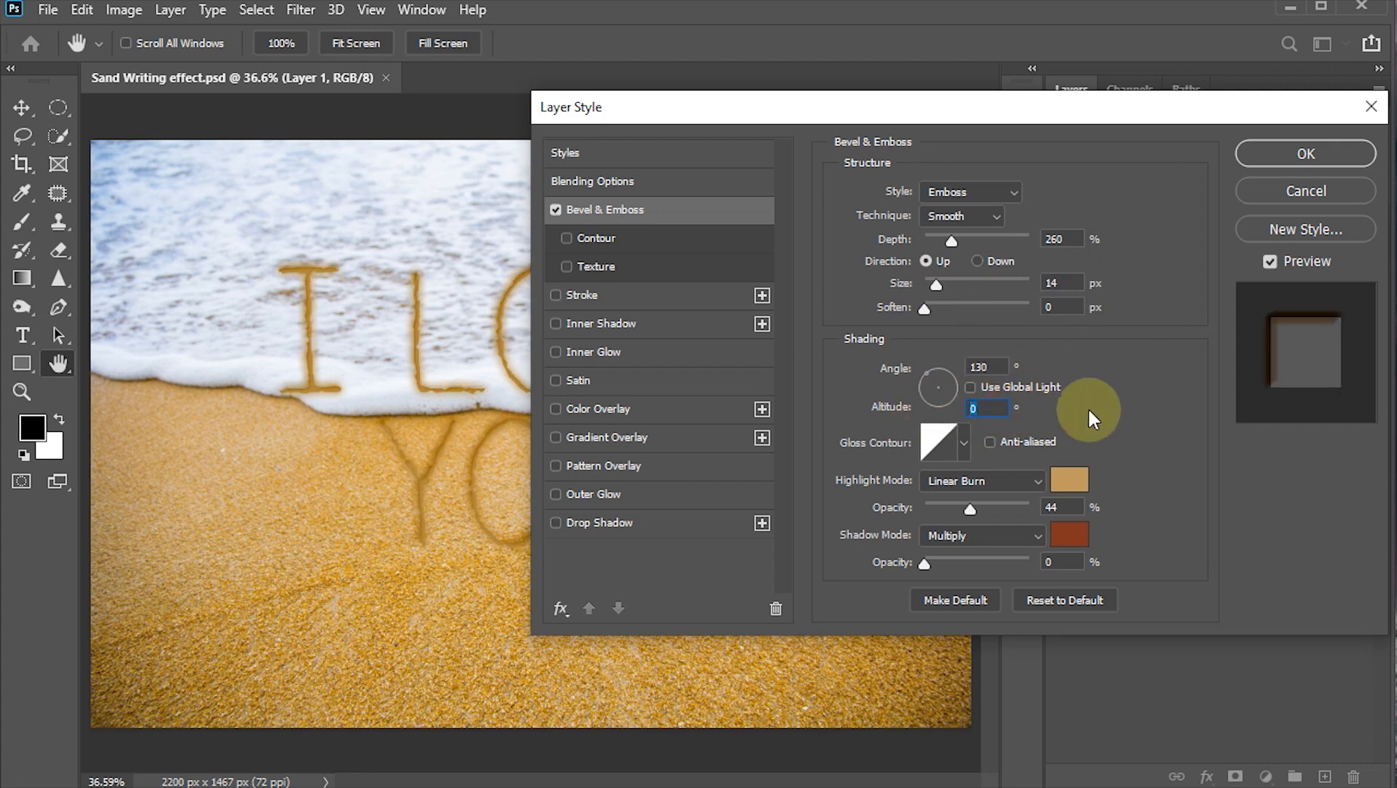
left_click(964, 433)
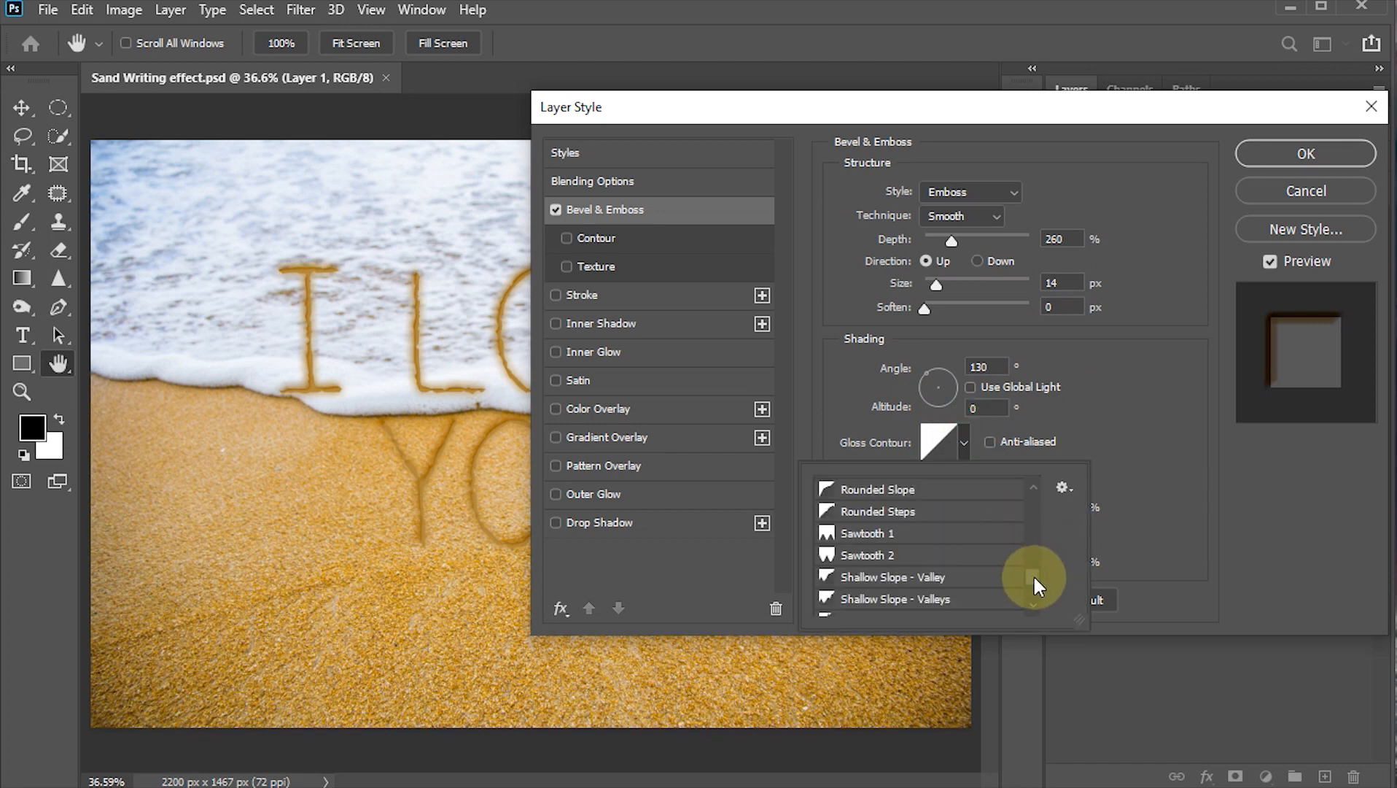
left_click_drag(1032, 574, 1033, 572)
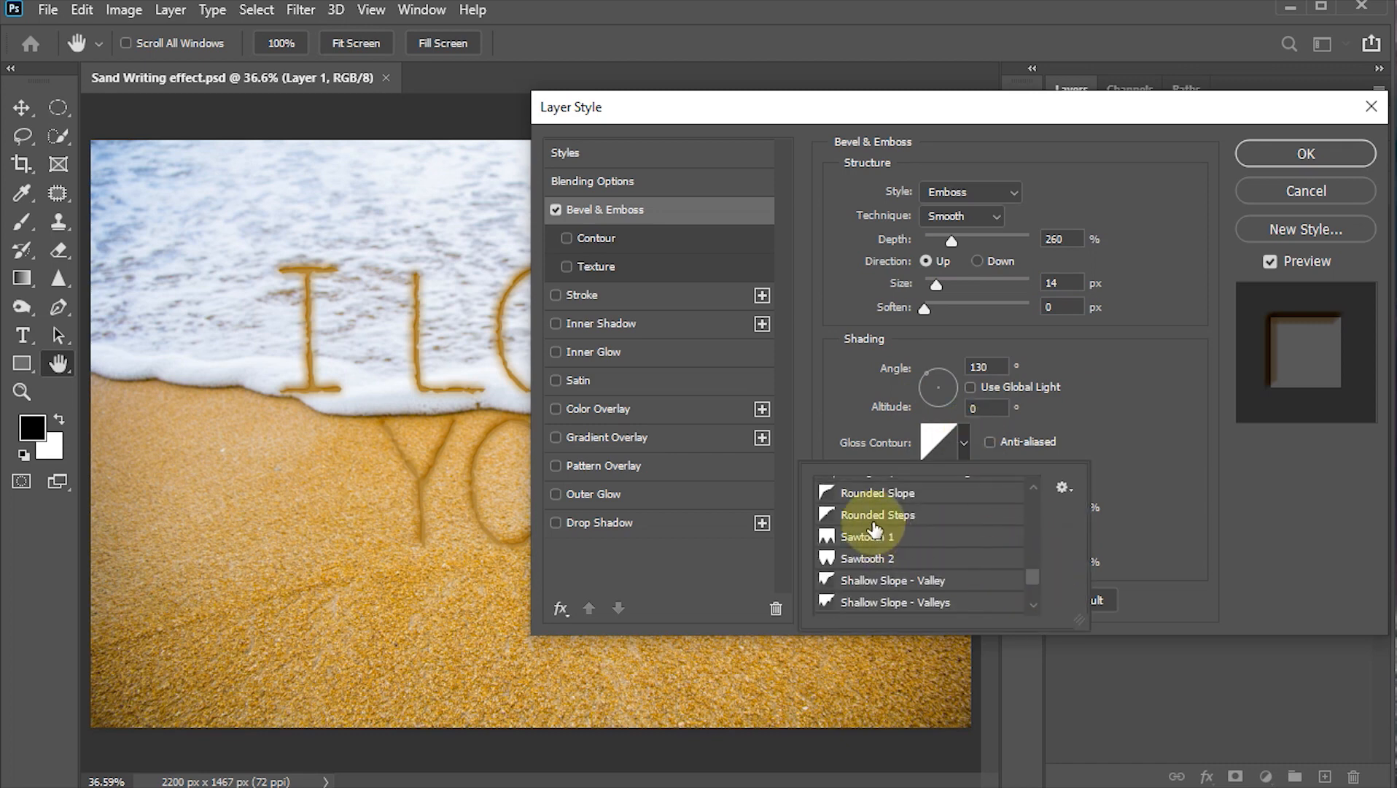
left_click(874, 515)
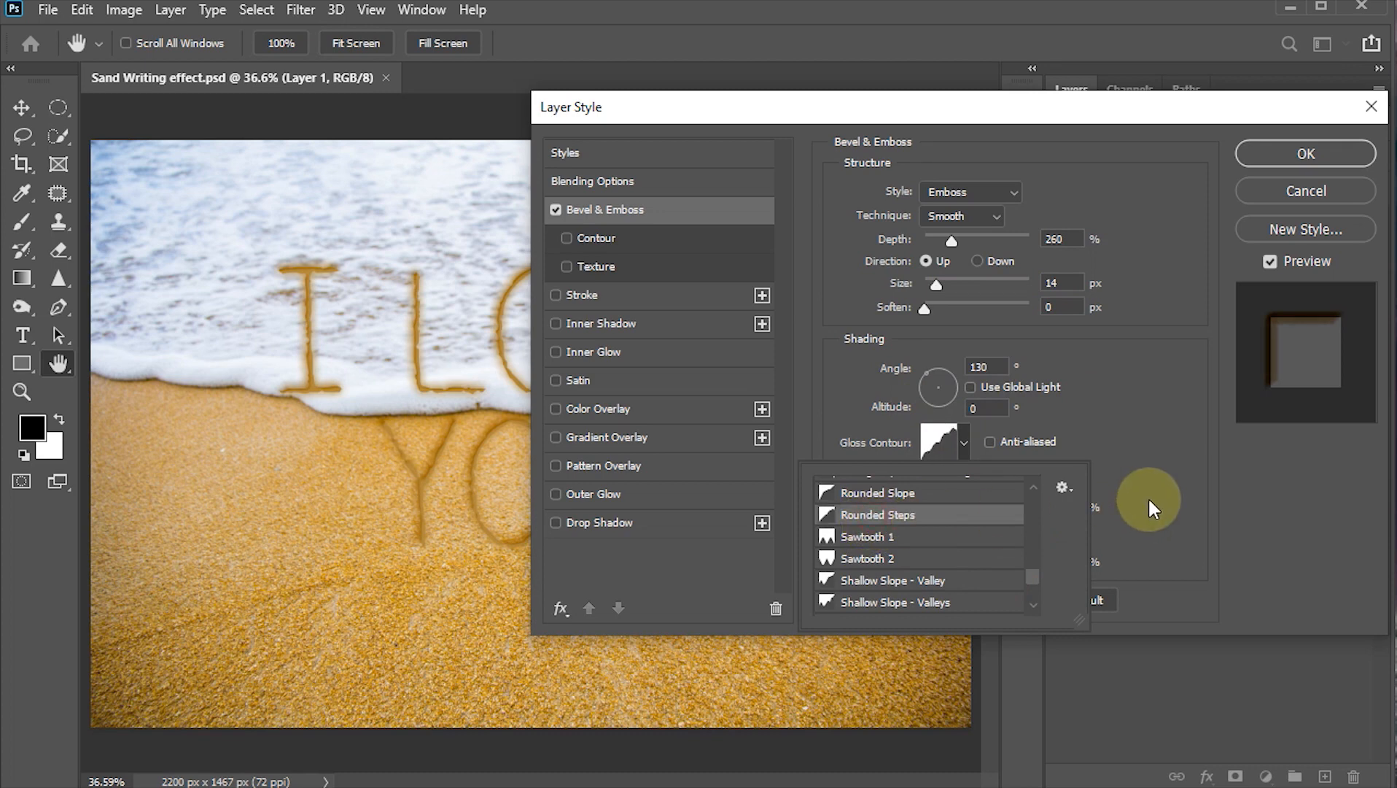
Set the bevel highlight color to a27f48 and its opacity to 70%
left_click(1150, 502)
key("Tab")
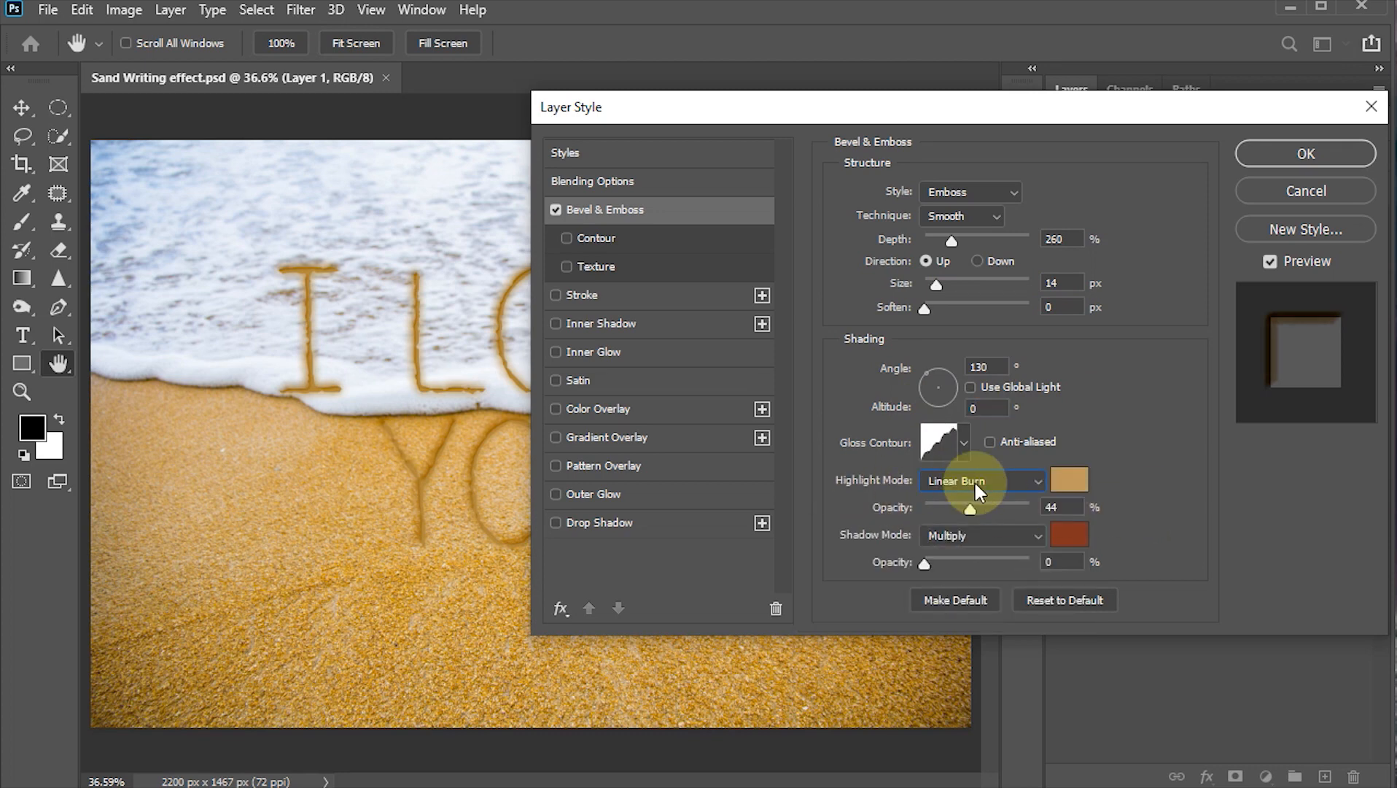
left_click(1076, 482)
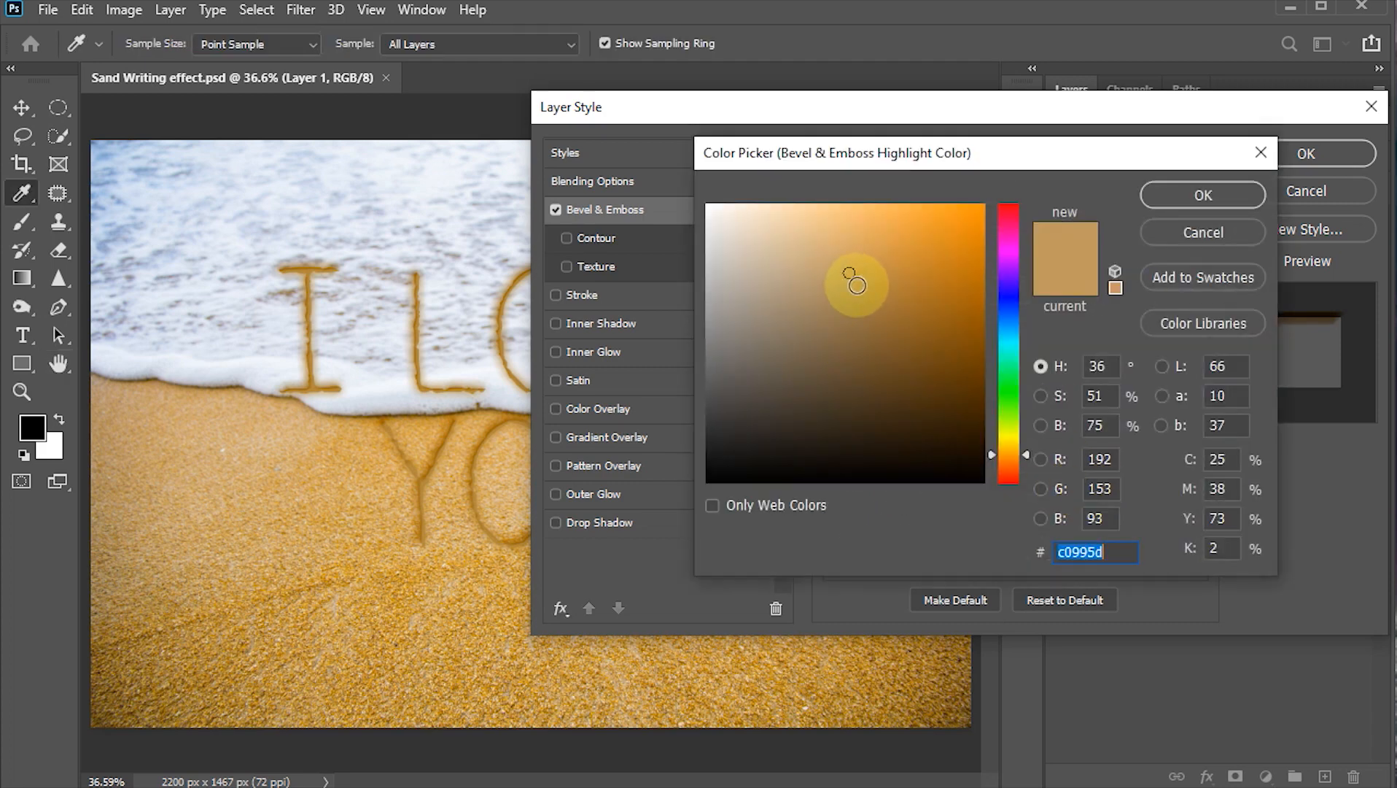
left_click_drag(857, 285, 859, 305)
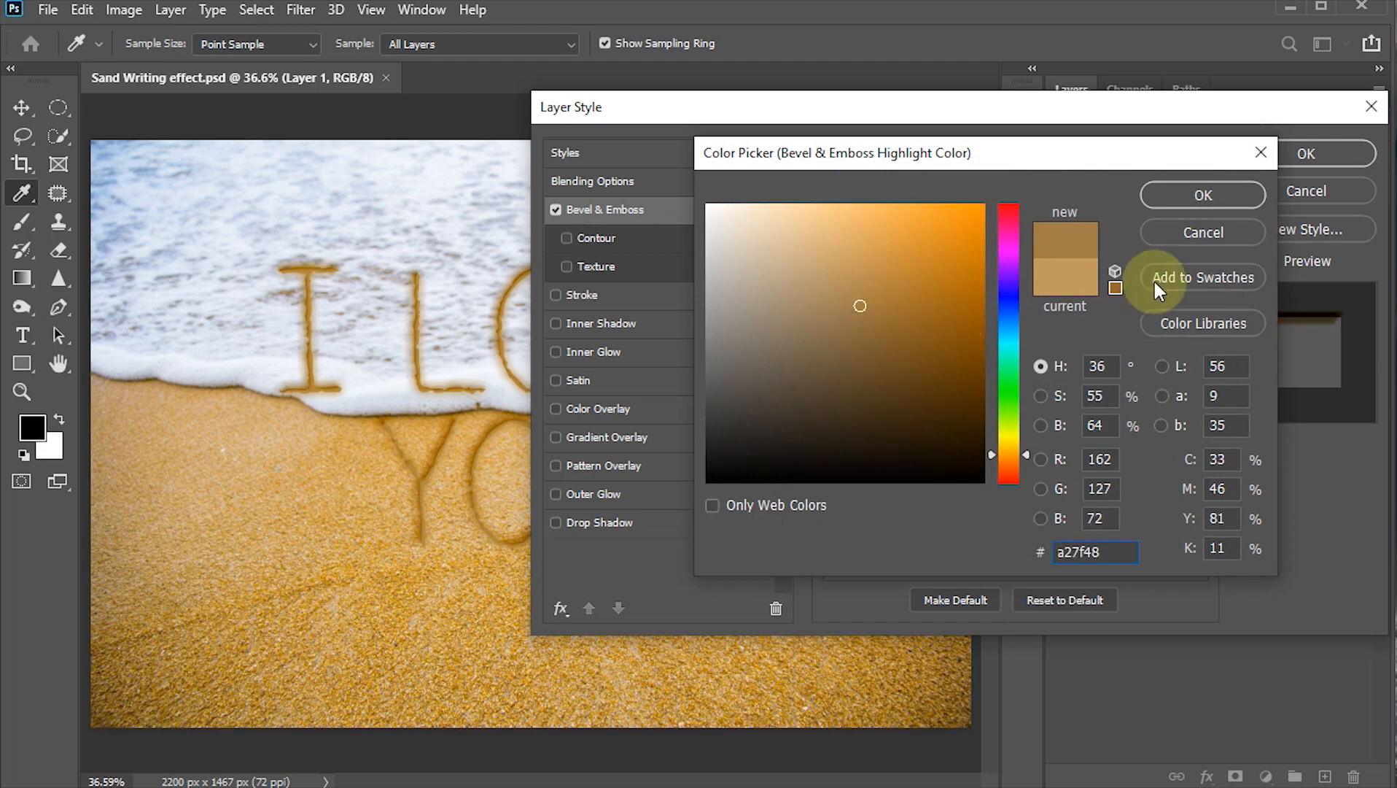
left_click(1204, 195)
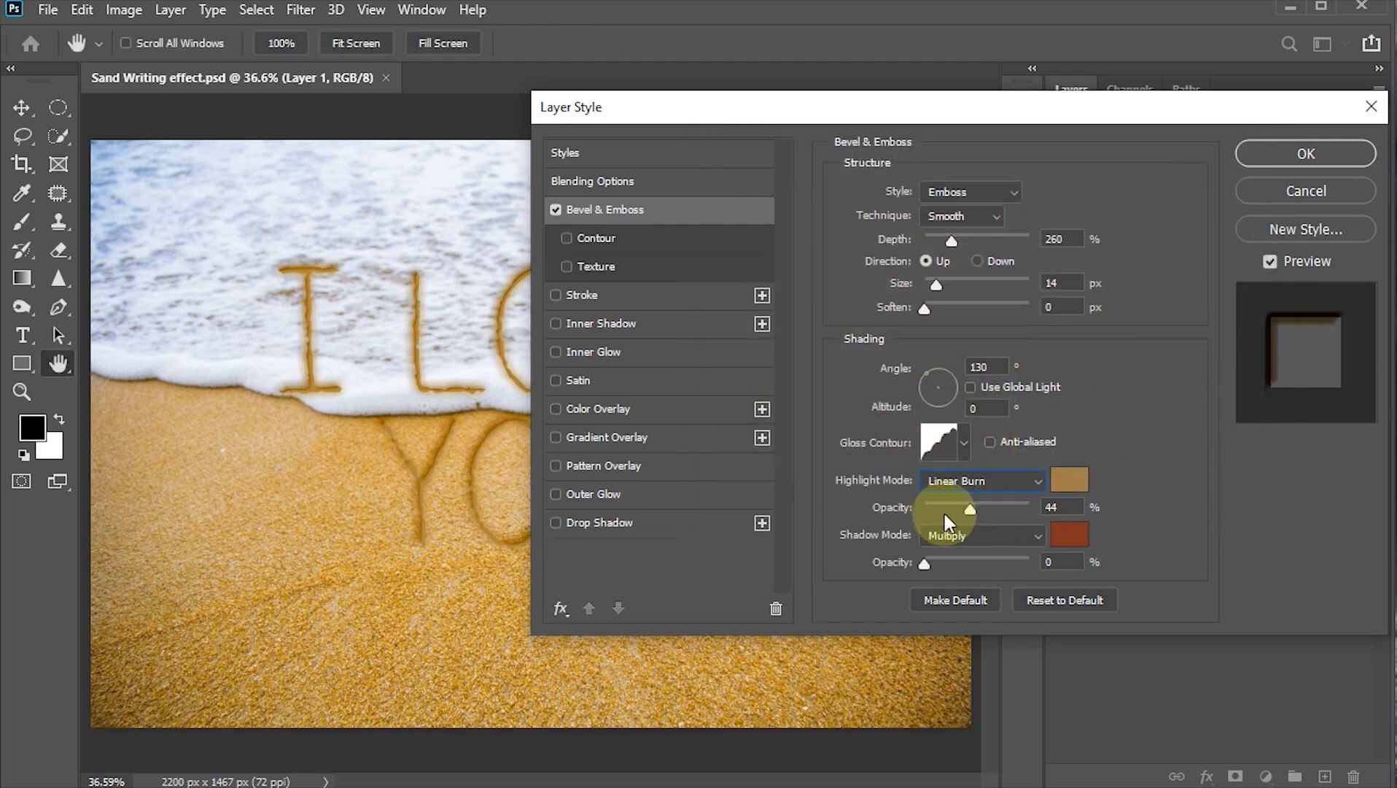
double_click(1061, 507)
type("7")
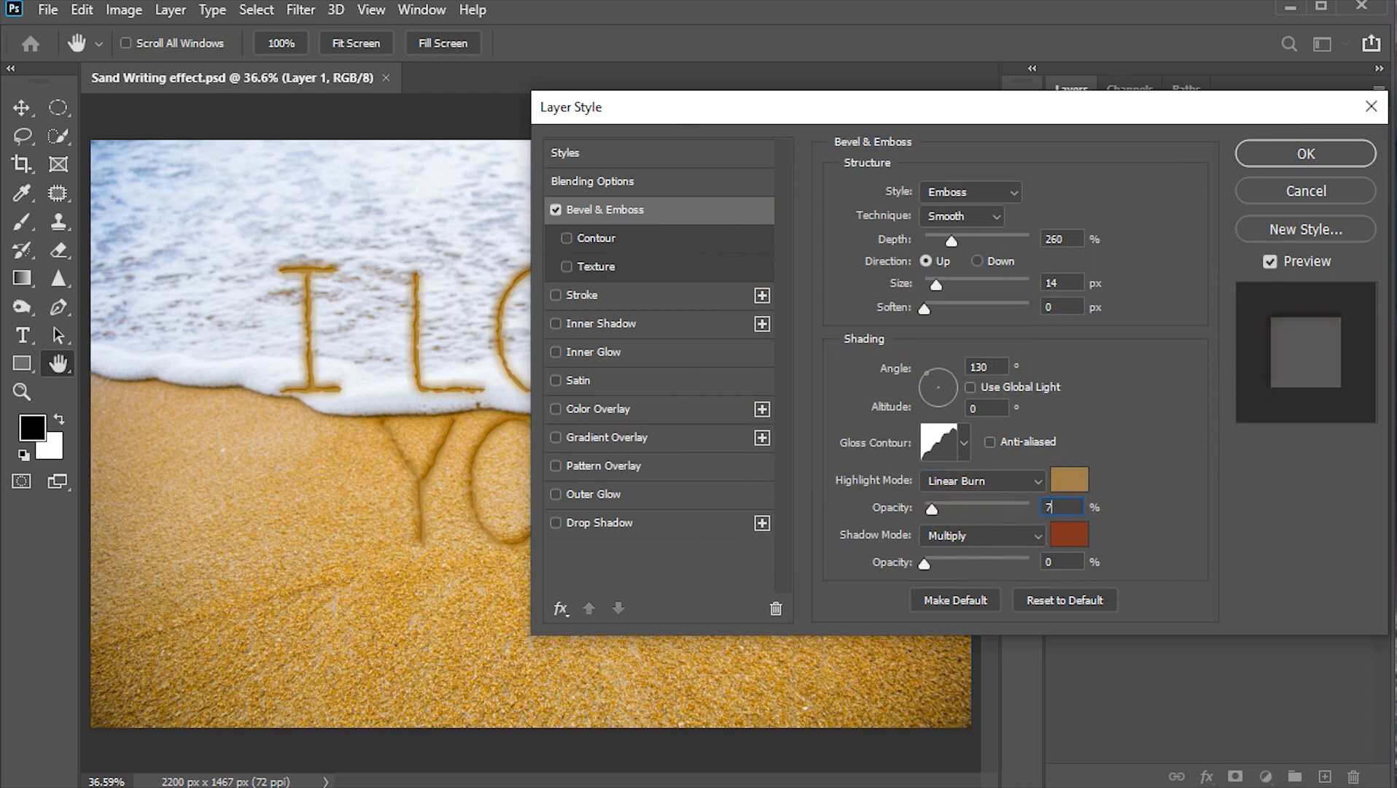
type("0")
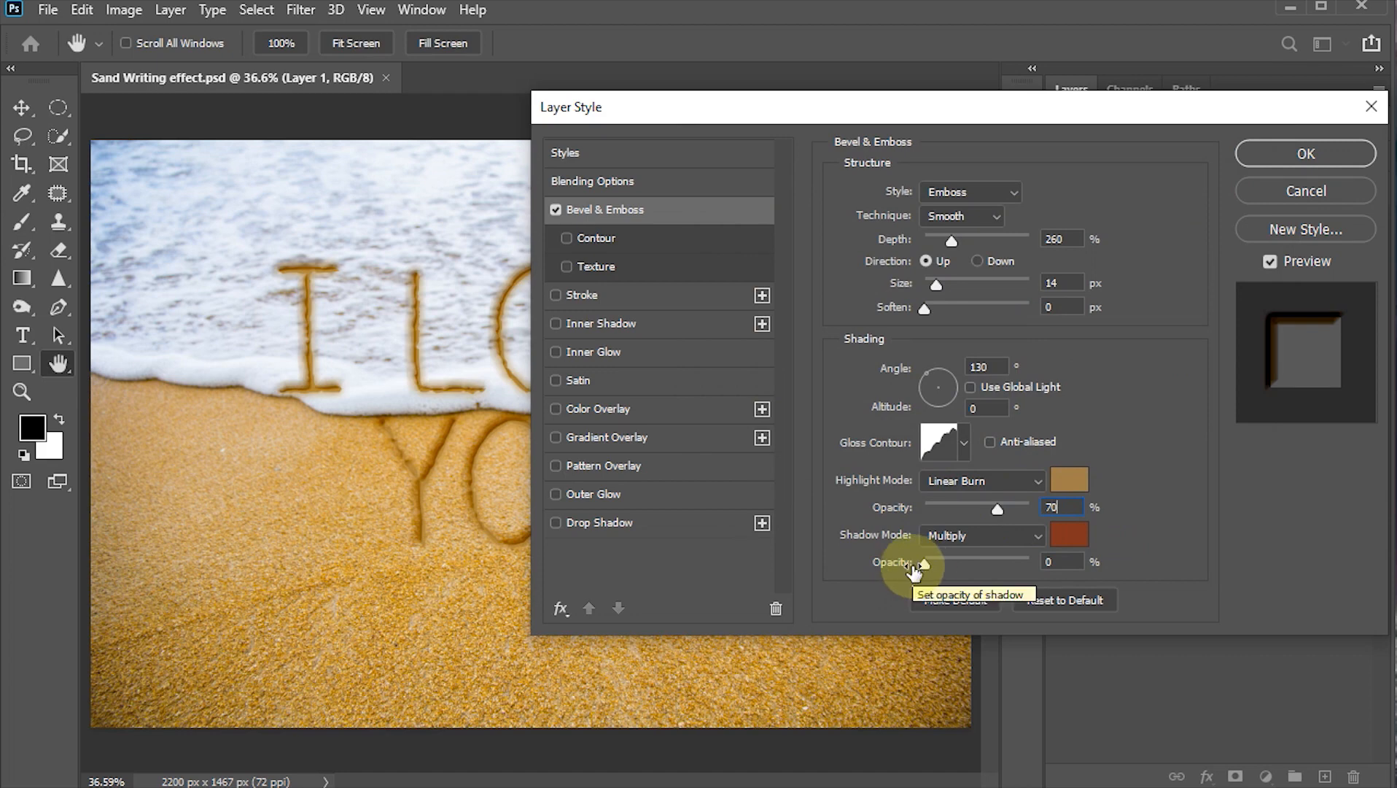
Add a texture to the bevel using the blurry black-and-white cell pattern, with the scale set to 35%
left_click(588, 265)
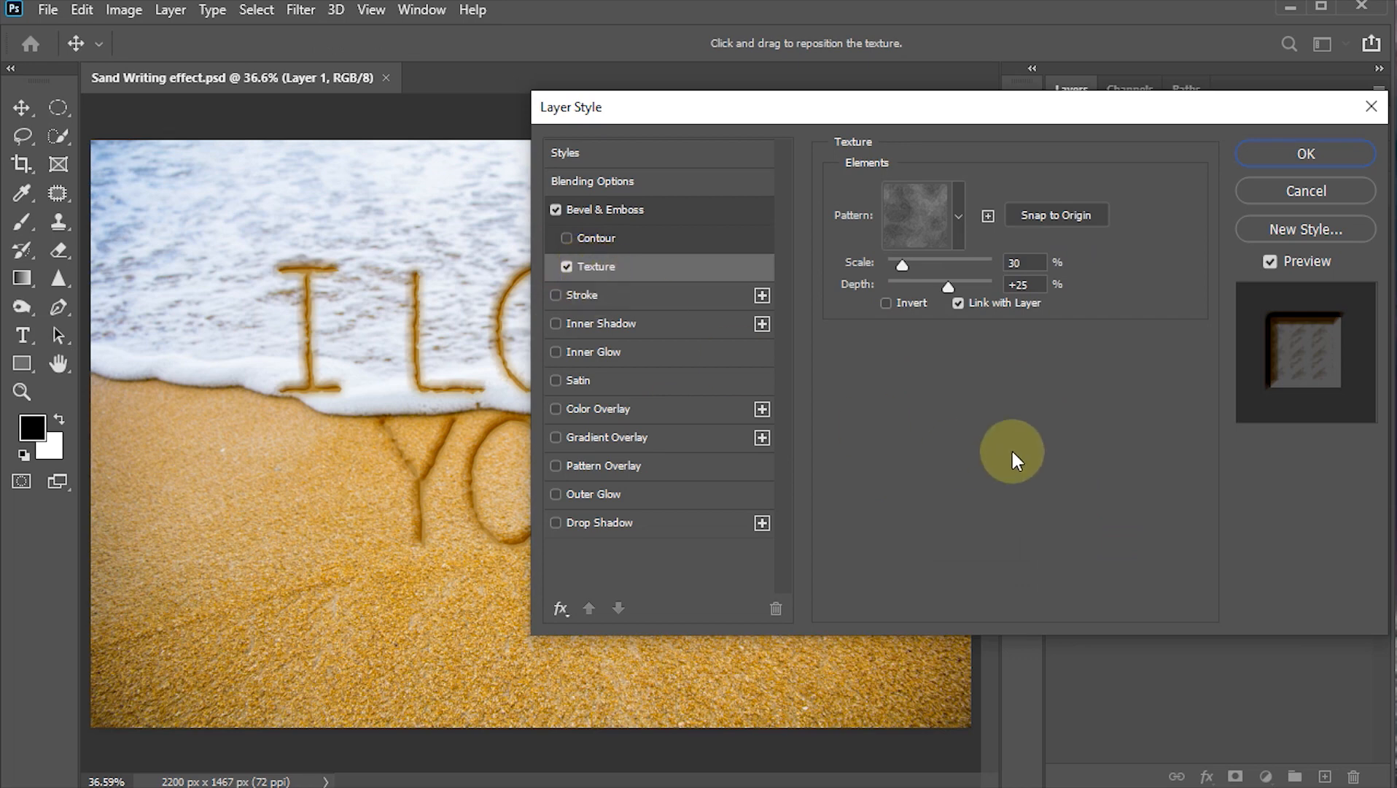
left_click(960, 214)
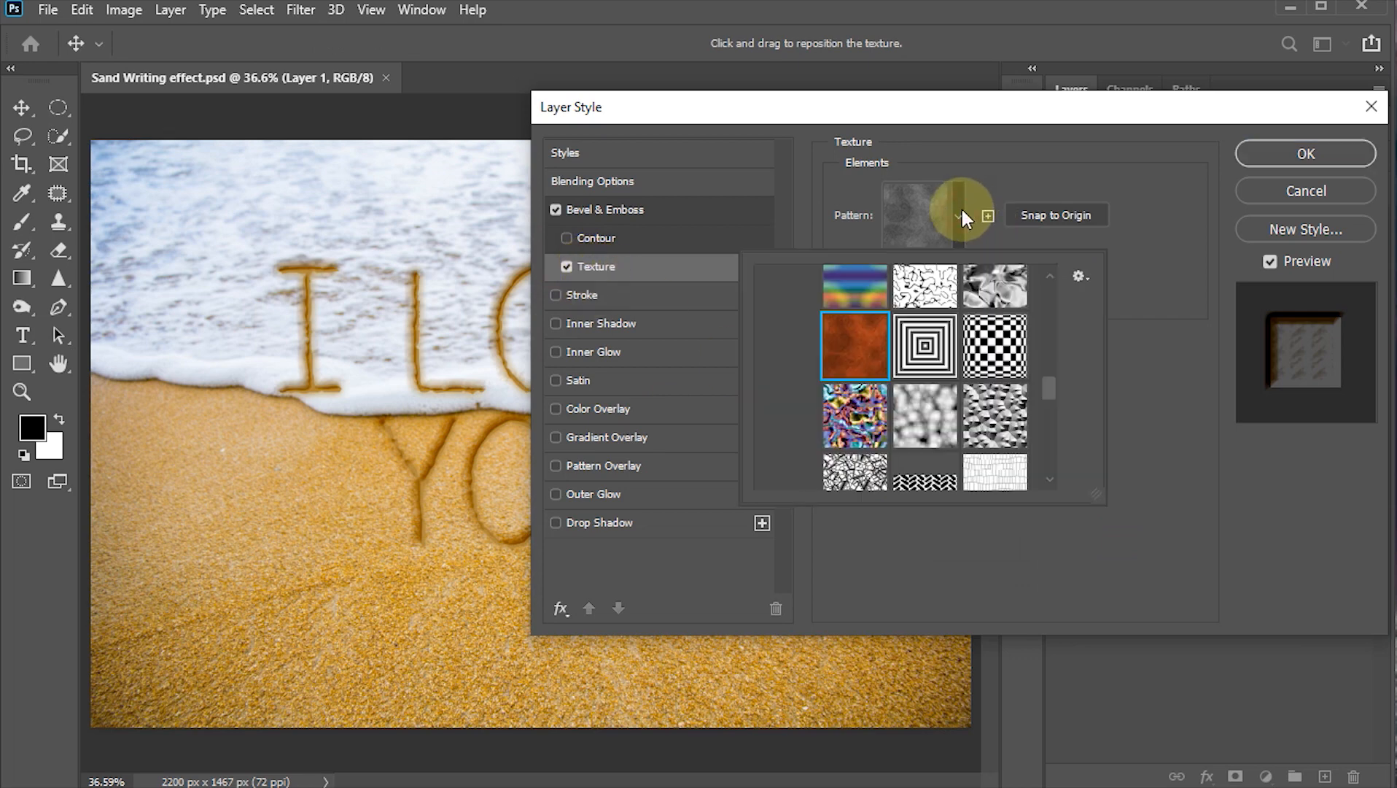
scroll(1054, 385, "down", 1)
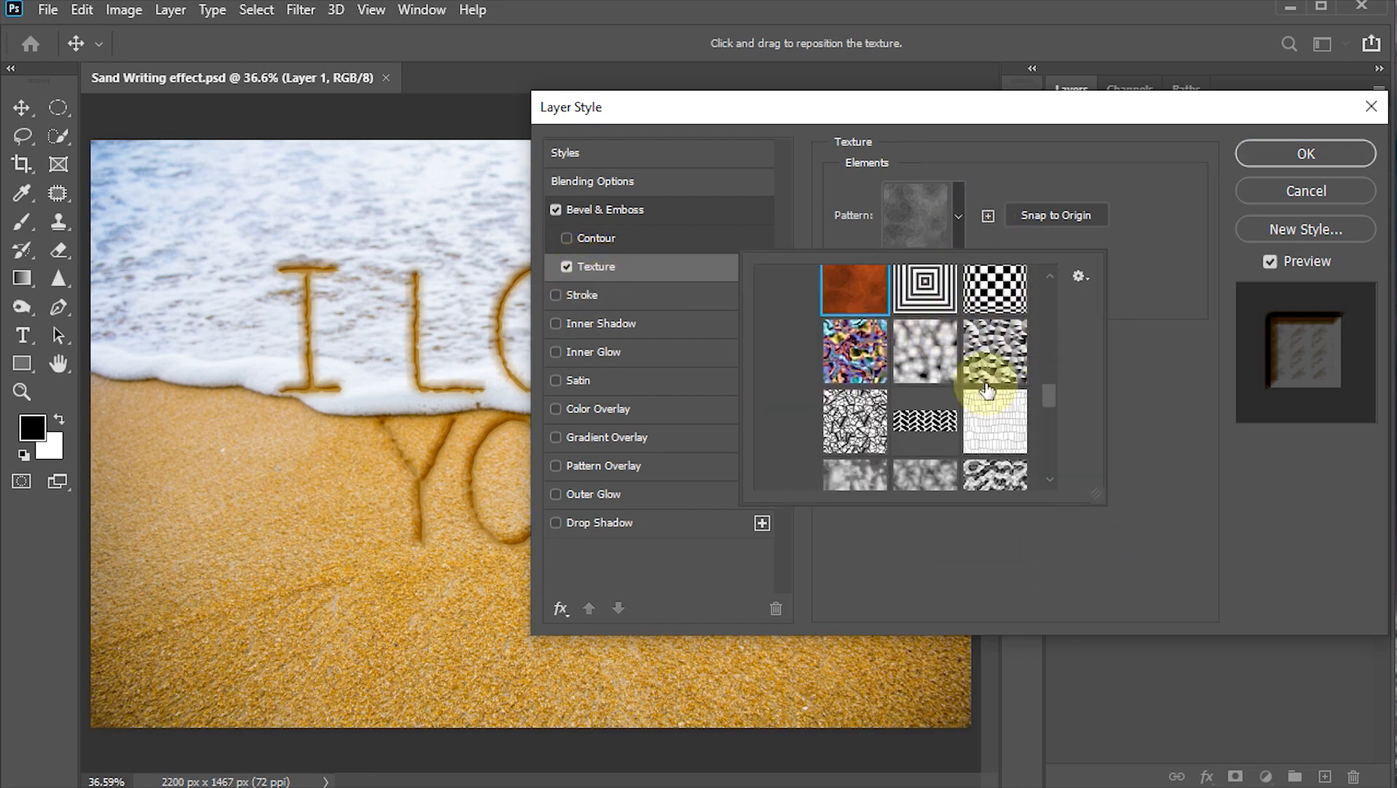
left_click(924, 349)
left_click(1074, 537)
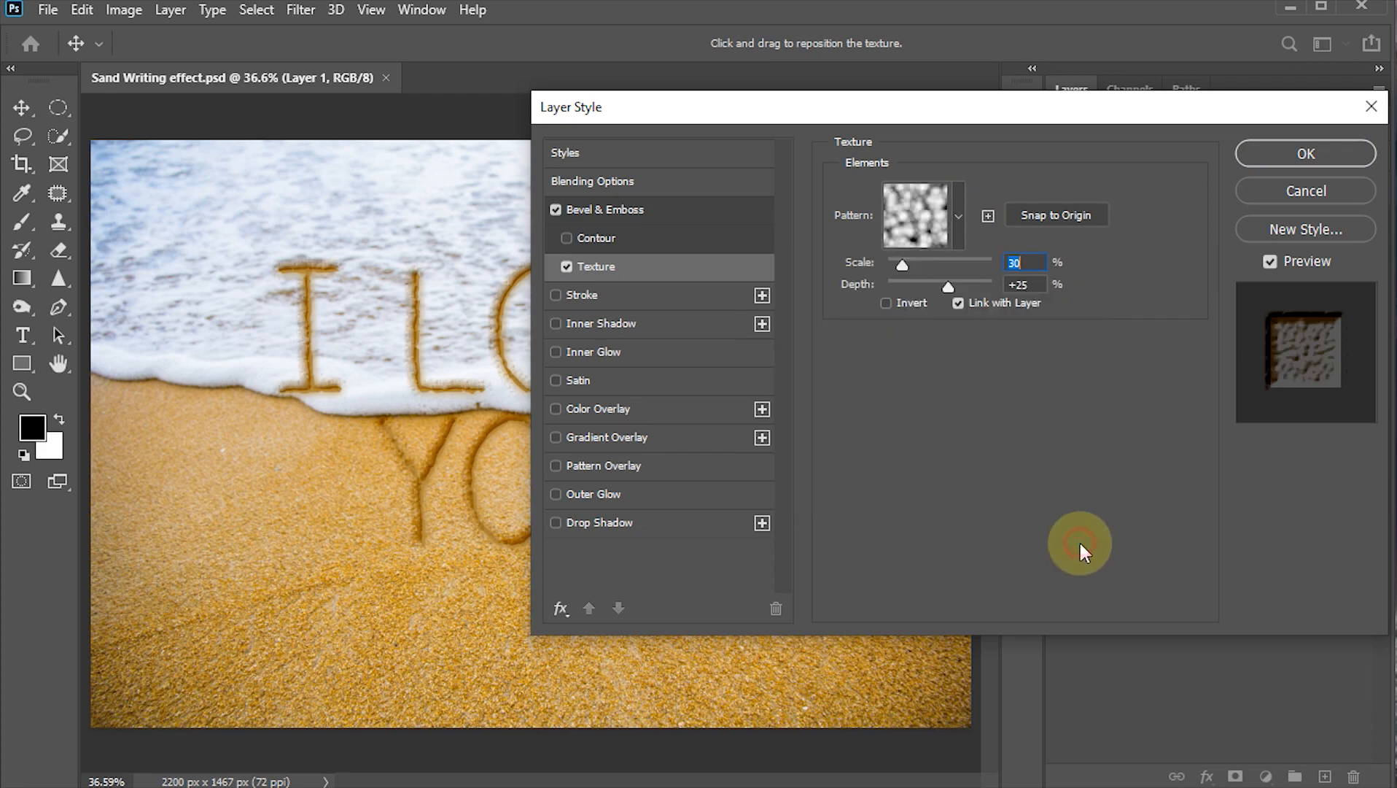
left_click(1015, 263)
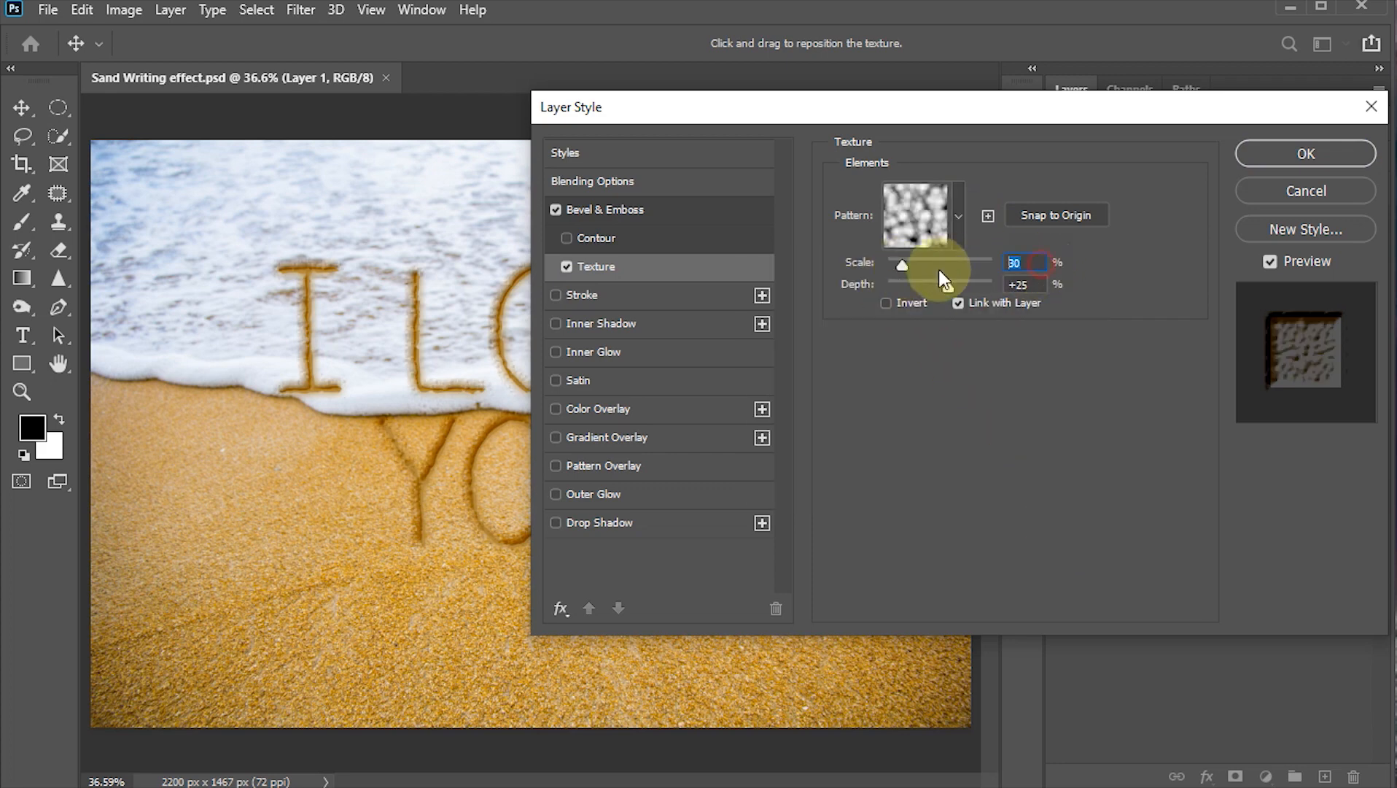
type("3")
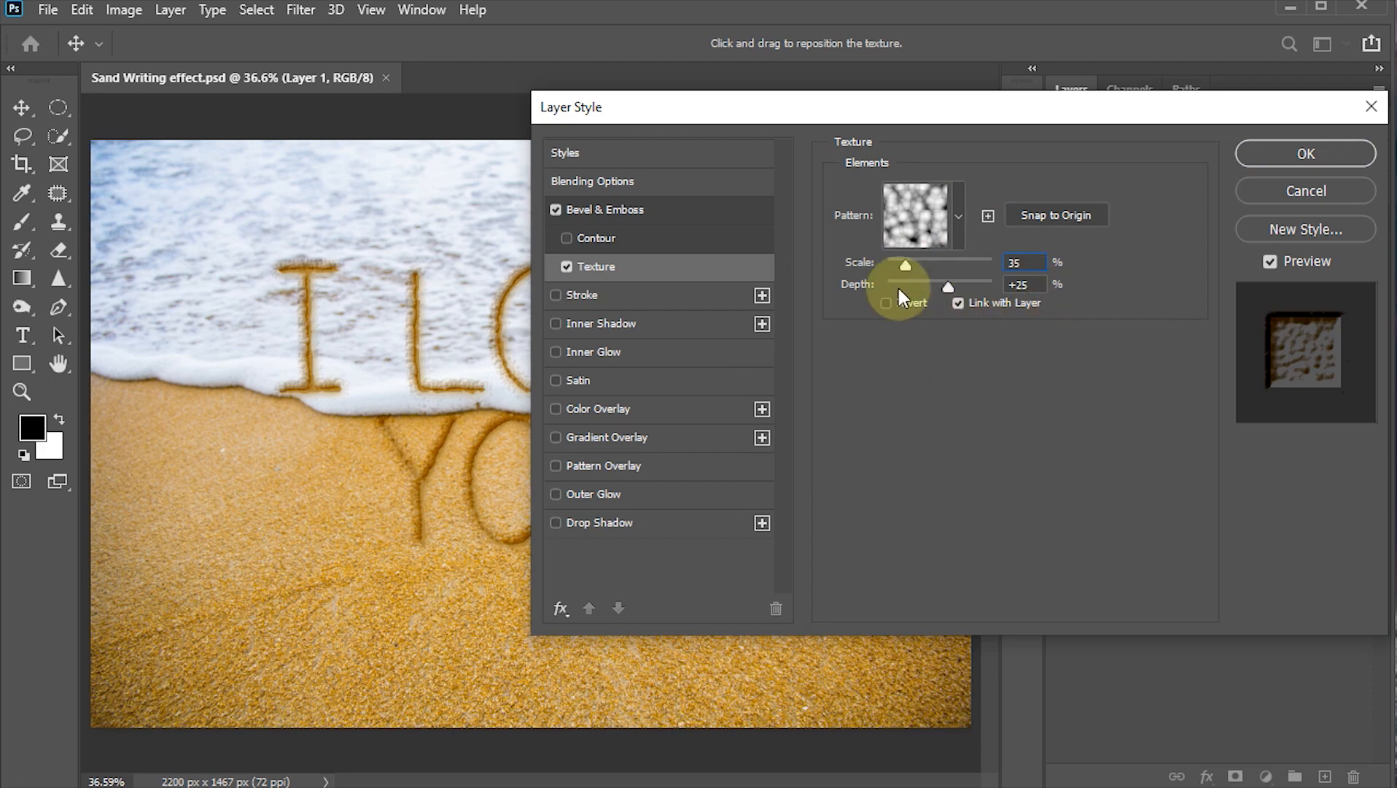
type("5")
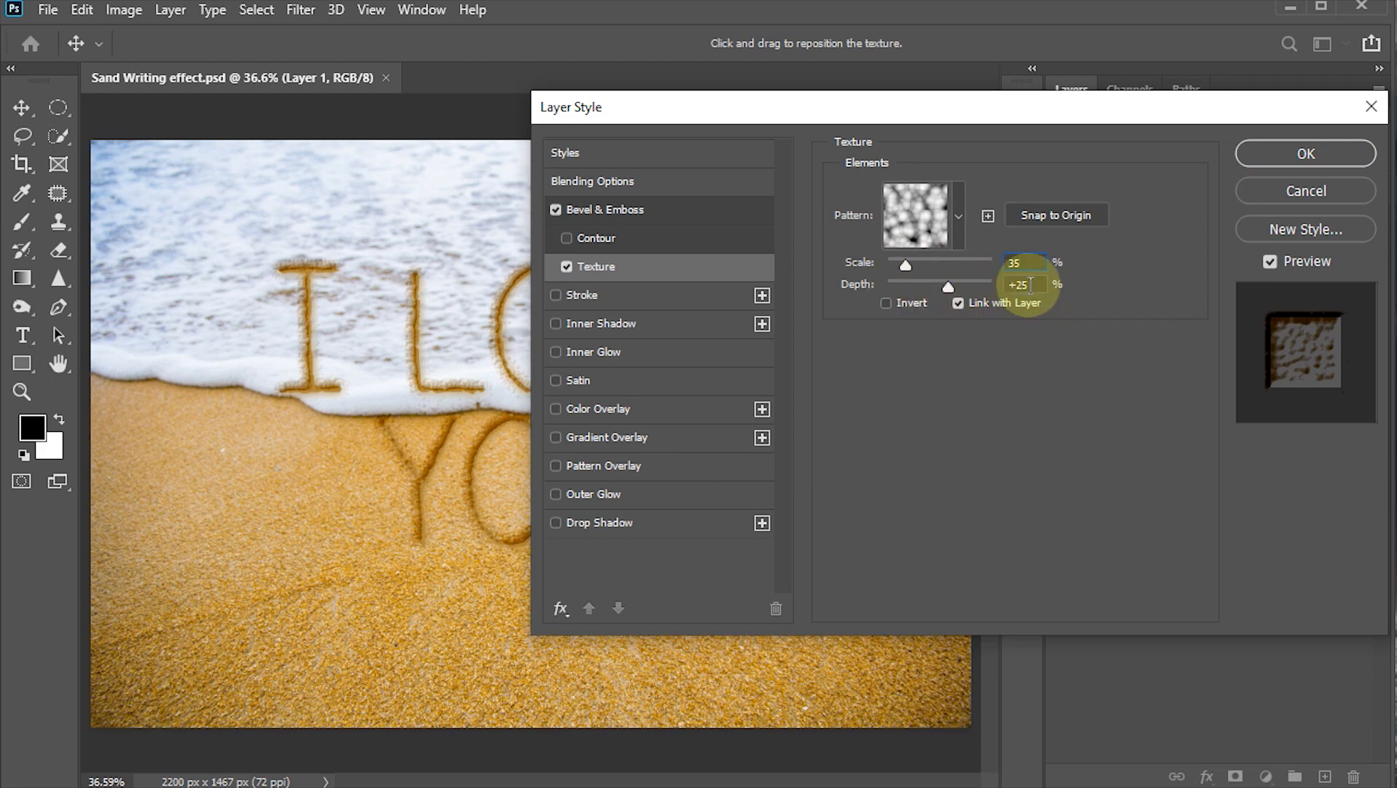
left_click(596, 278)
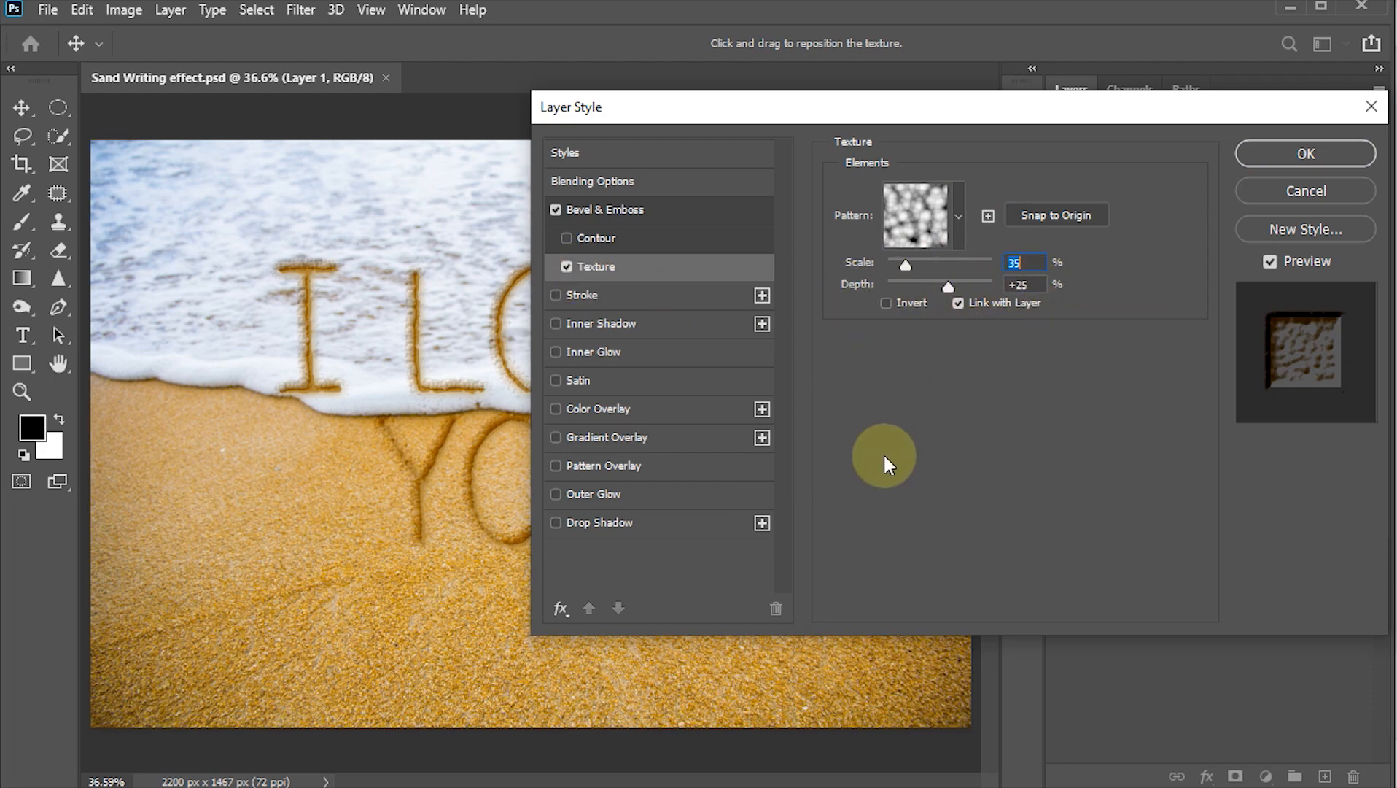
Add a Stroke effect to the smart object with a 3 px size and 90% opacity
left_click(559, 294)
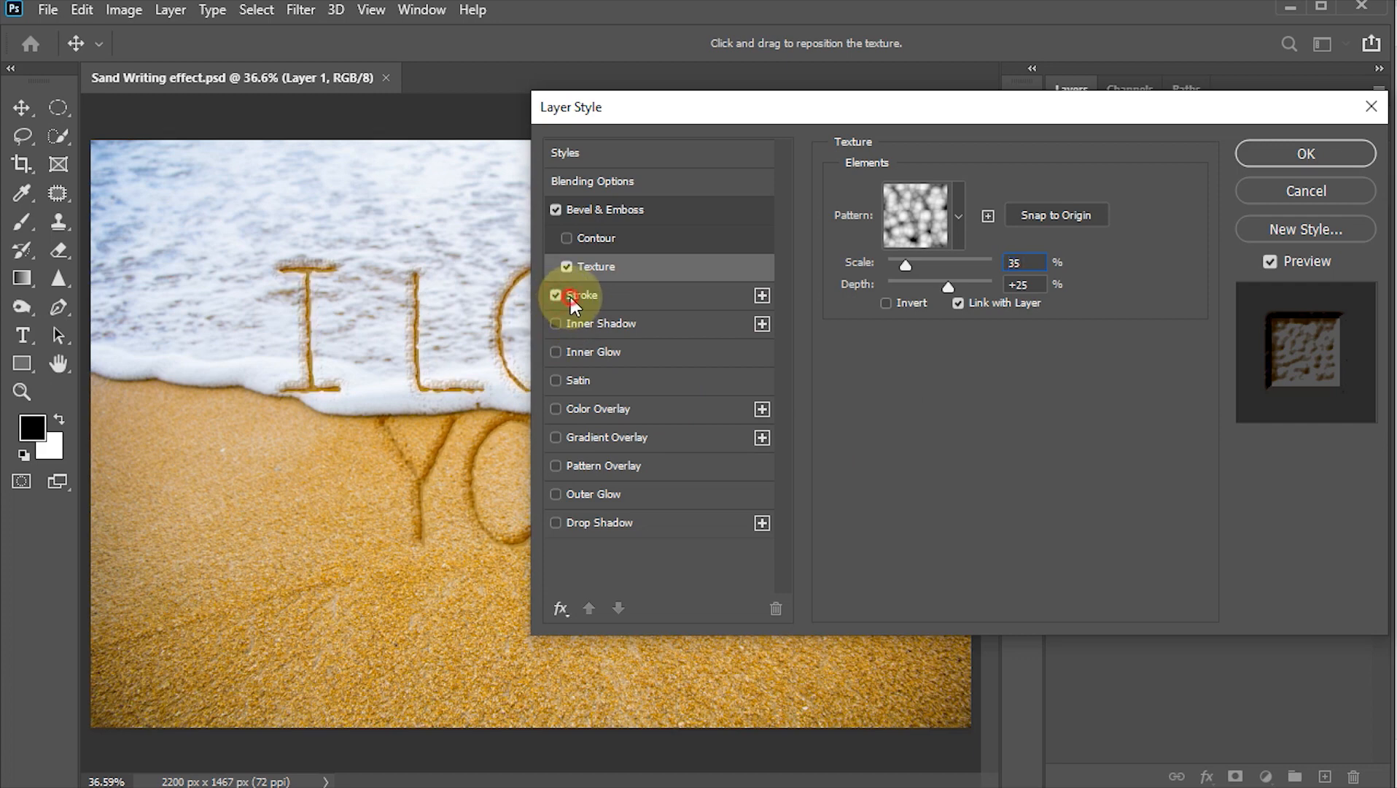
left_click(570, 297)
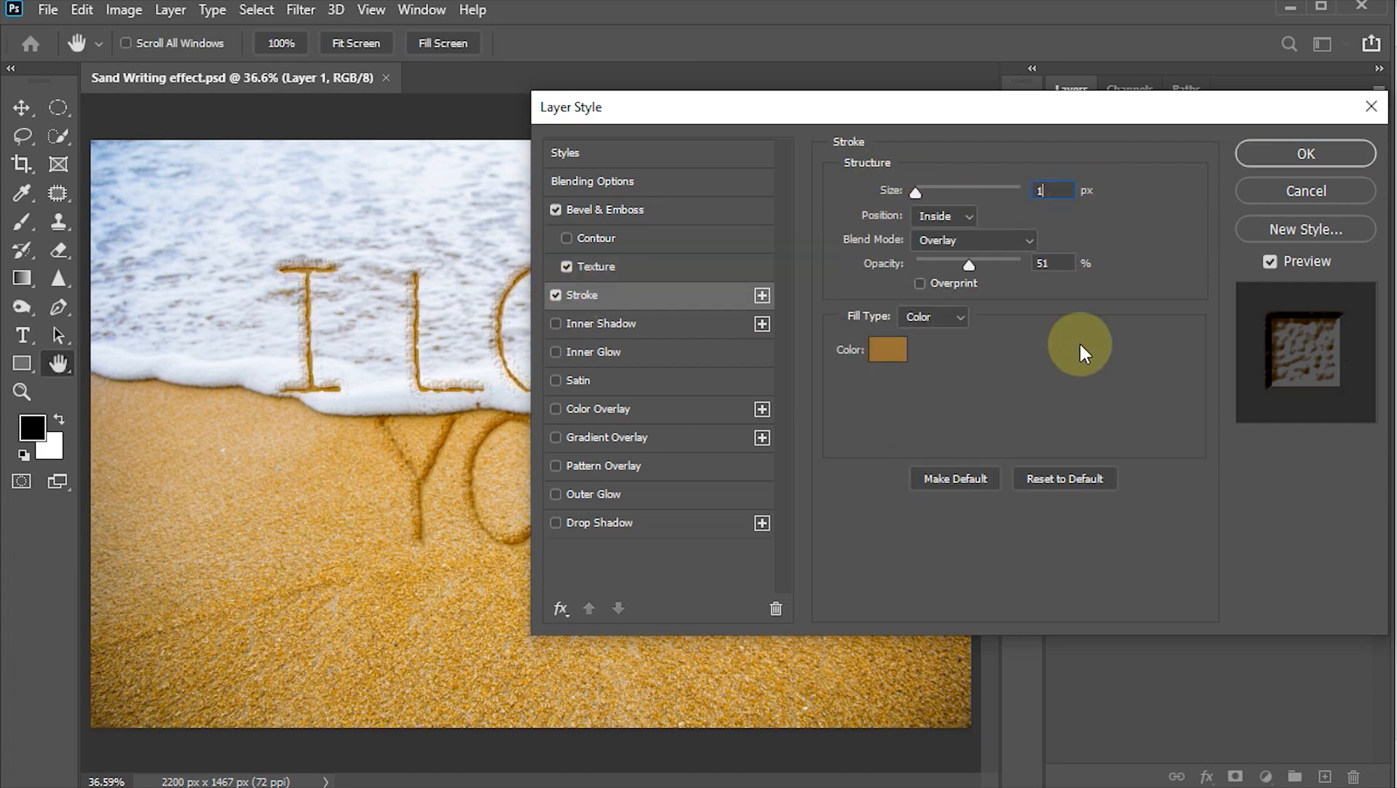
double_click(1051, 189)
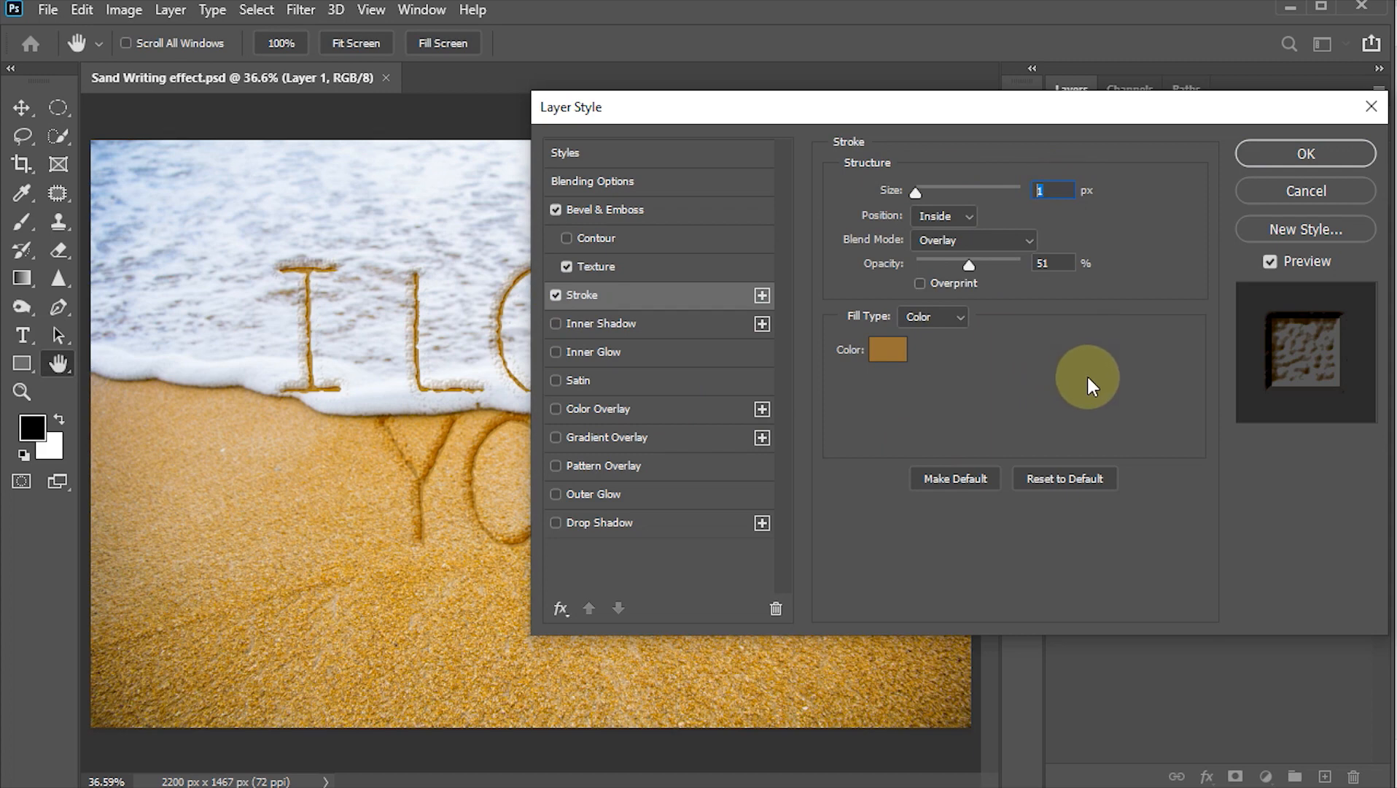
type("3")
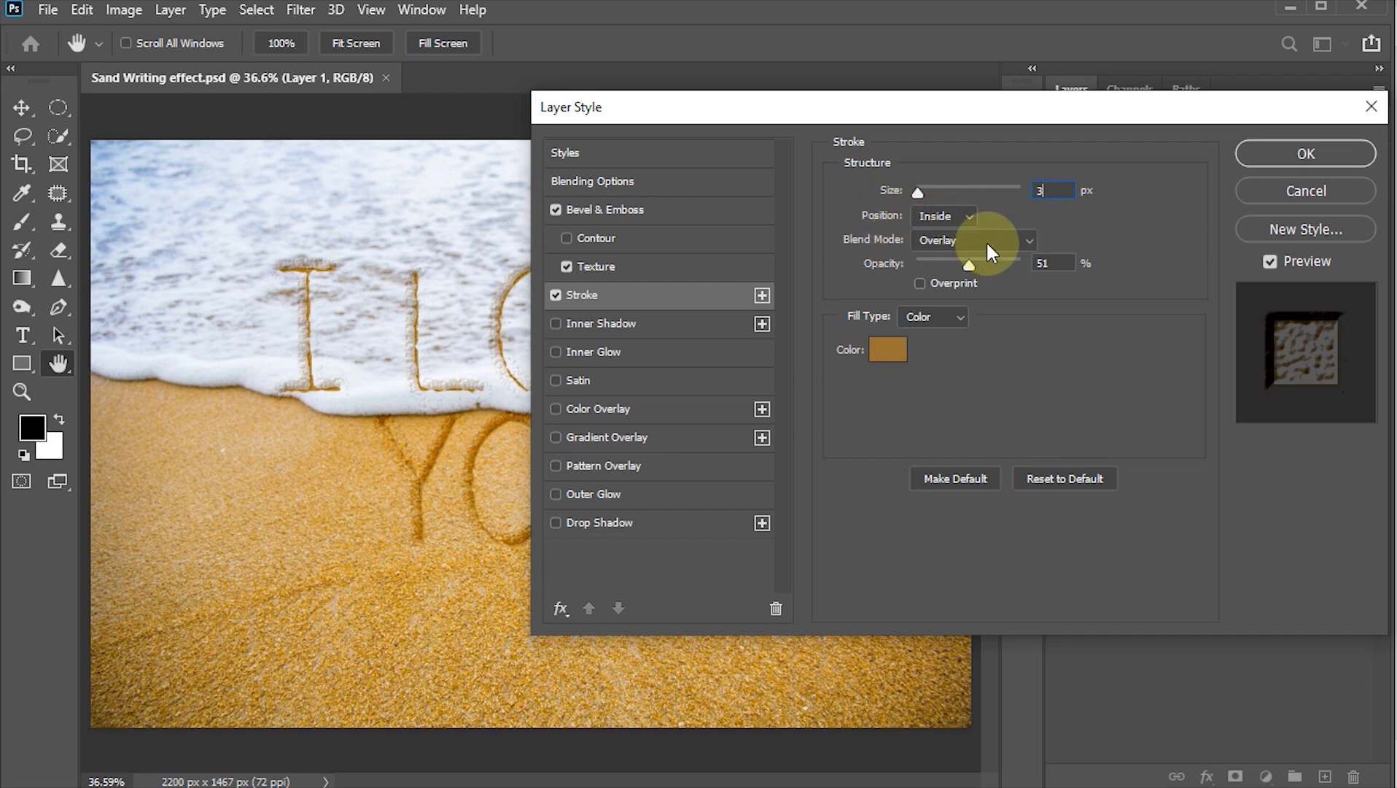
double_click(1058, 264)
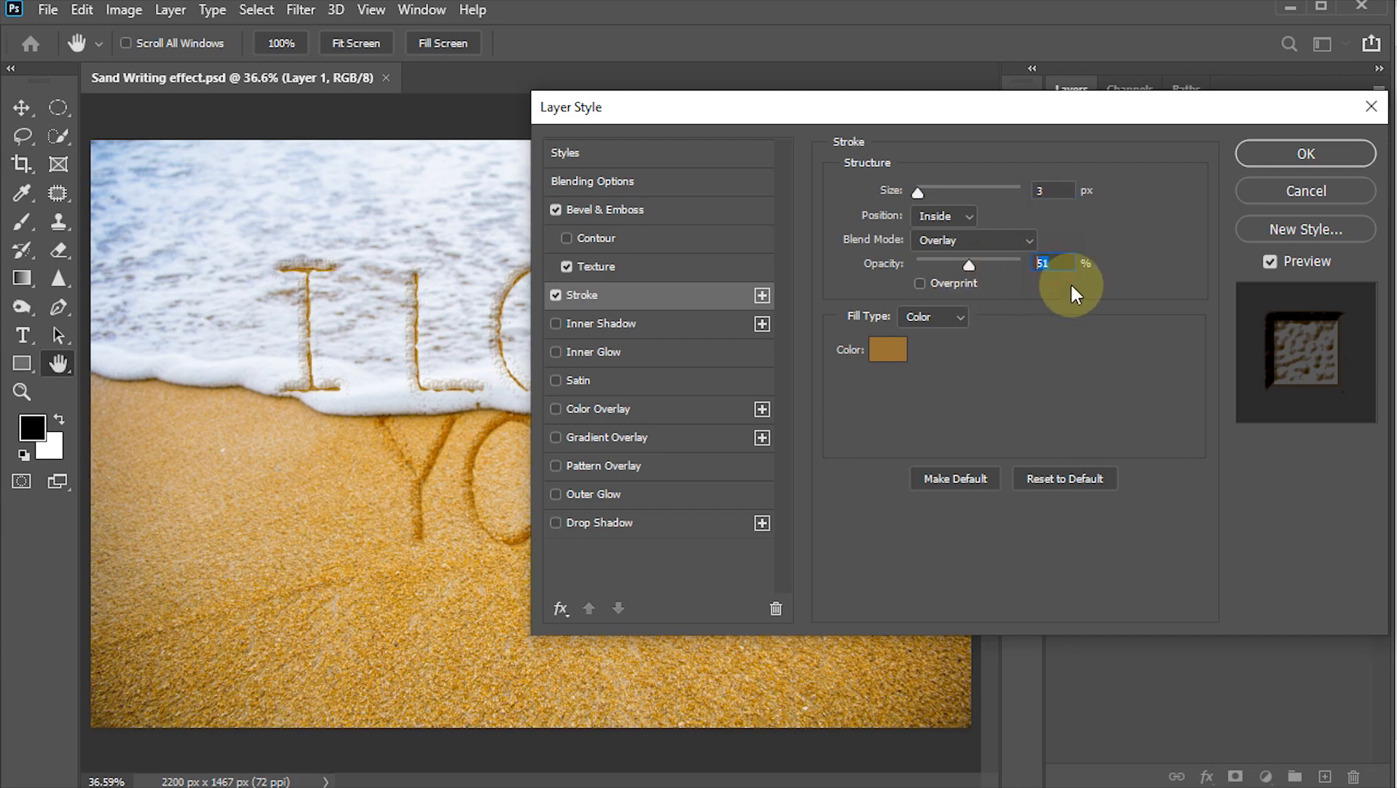
type("90")
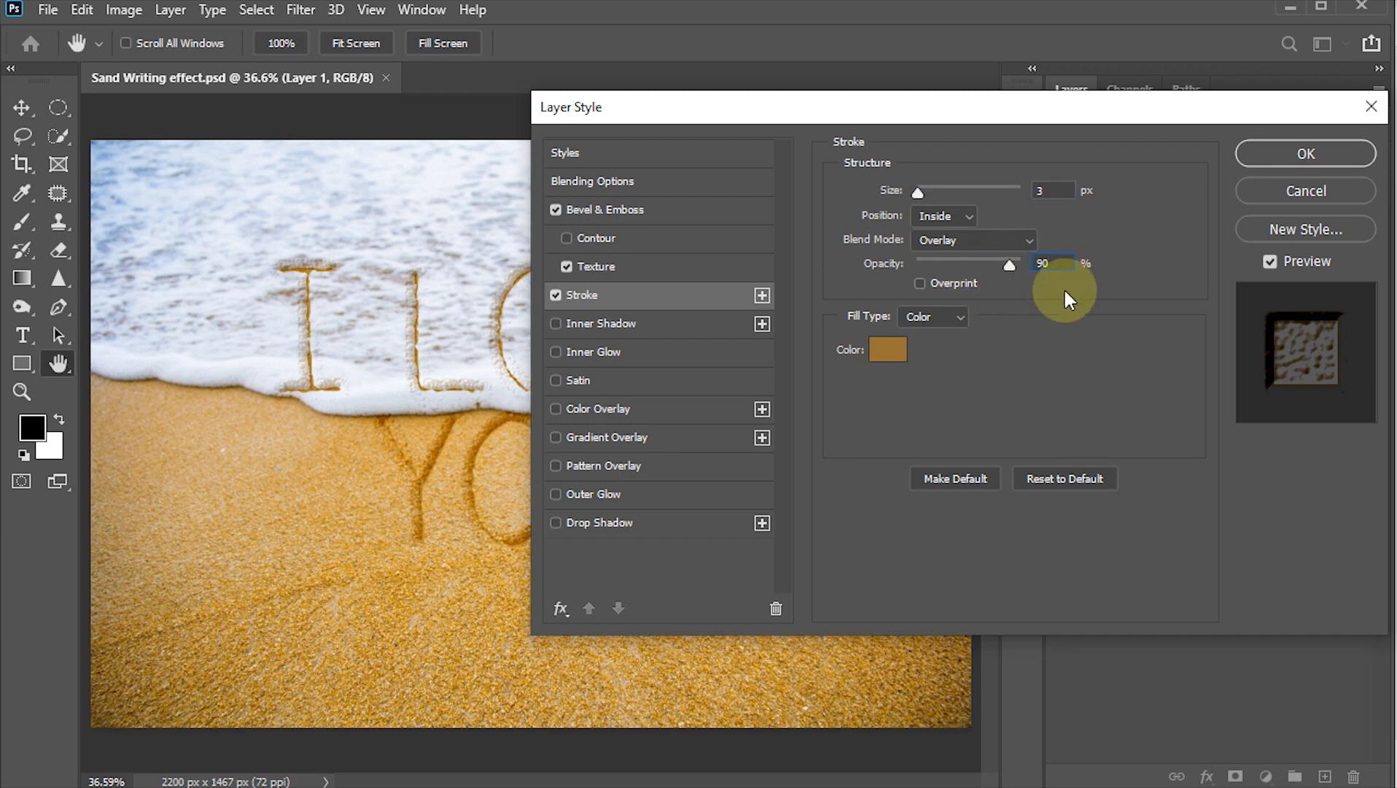
Sample a sand tone from the photo for the stroke color and darken it to 8f6b2b
left_click(889, 350)
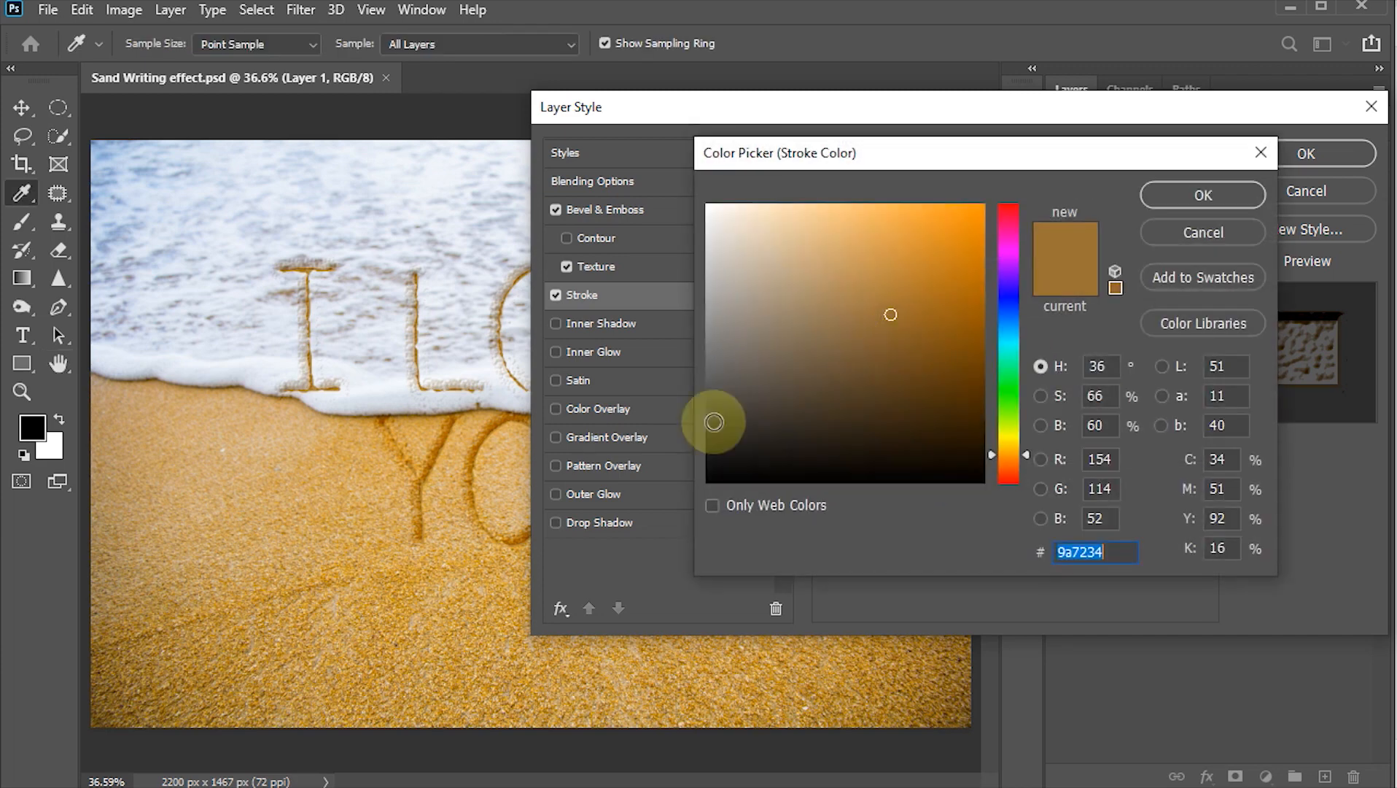
left_click(376, 516)
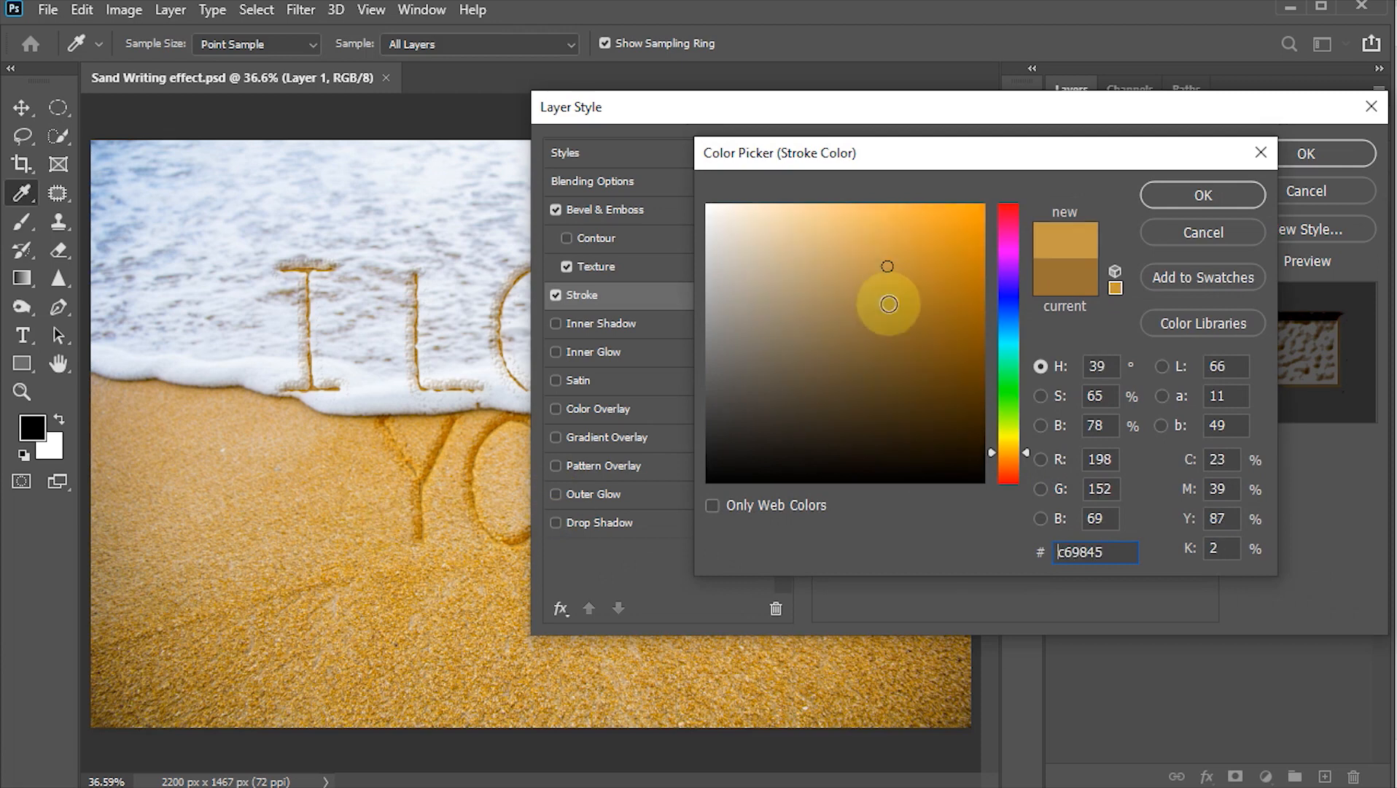
left_click(902, 315)
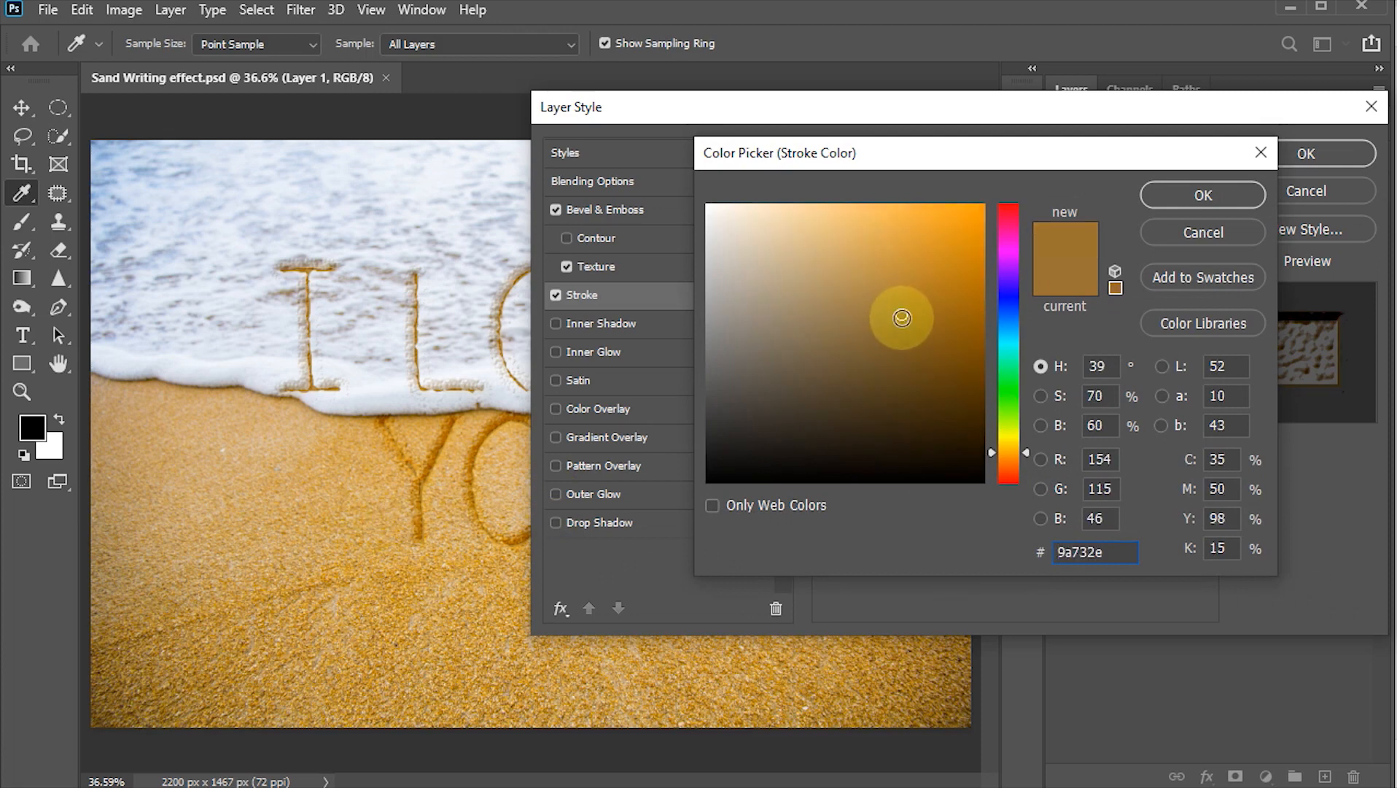
left_click(902, 327)
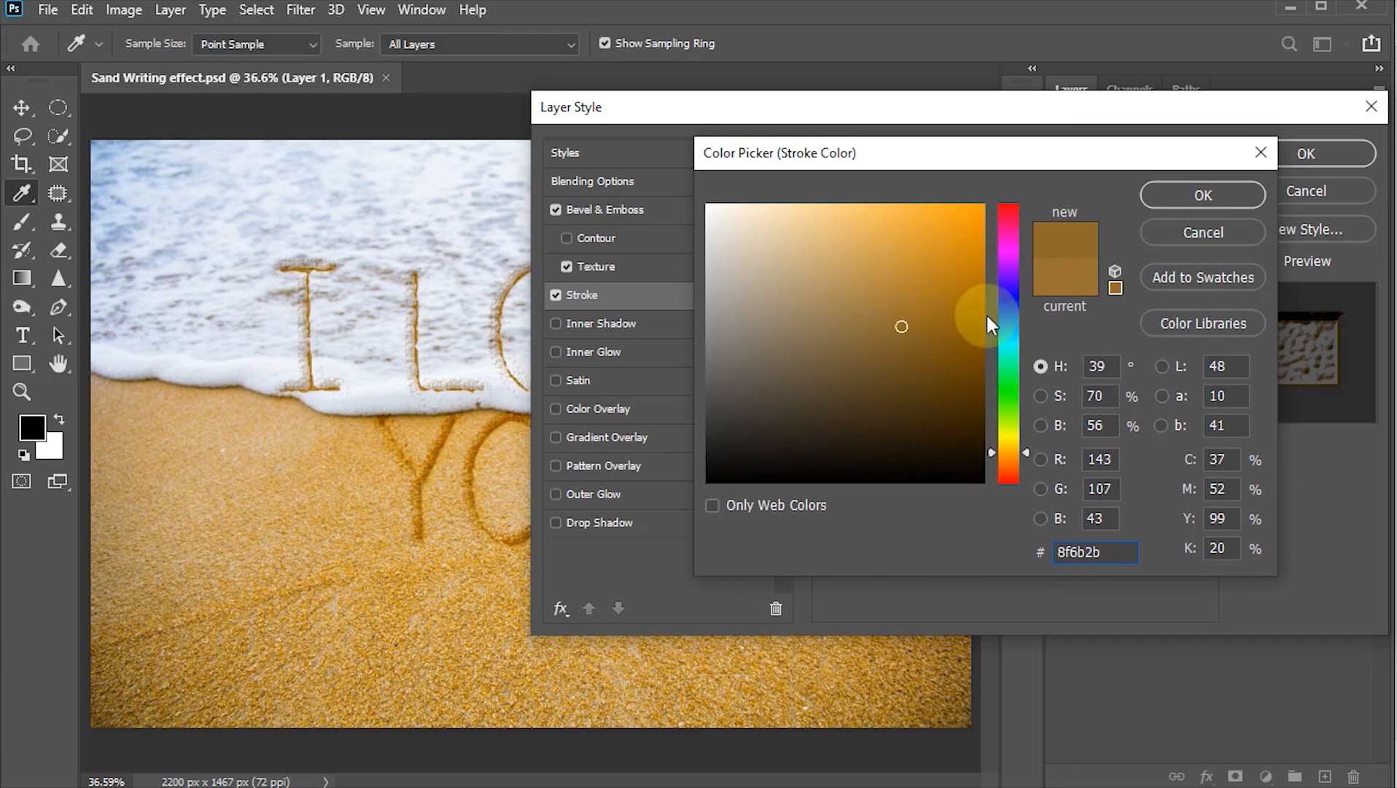
left_click(1177, 192)
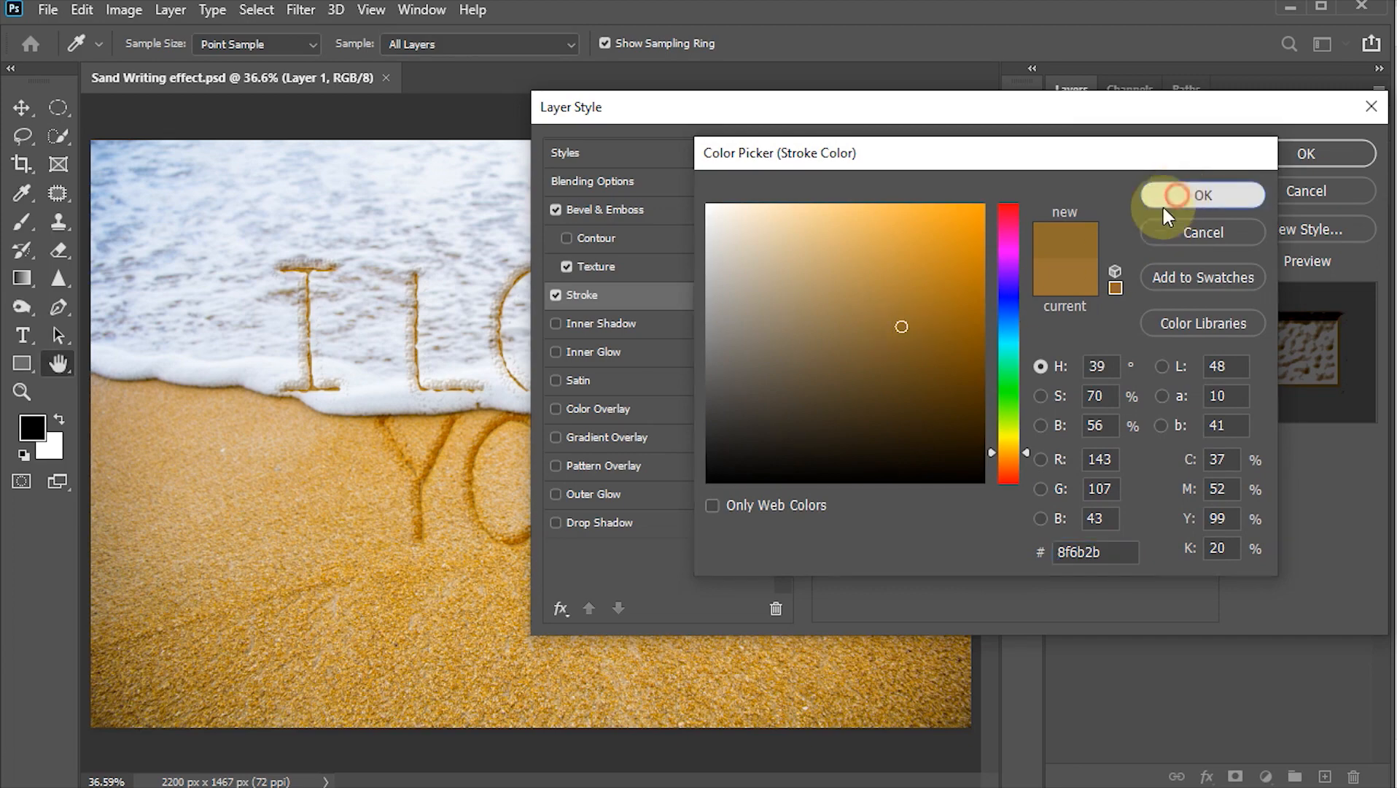
left_click(872, 565)
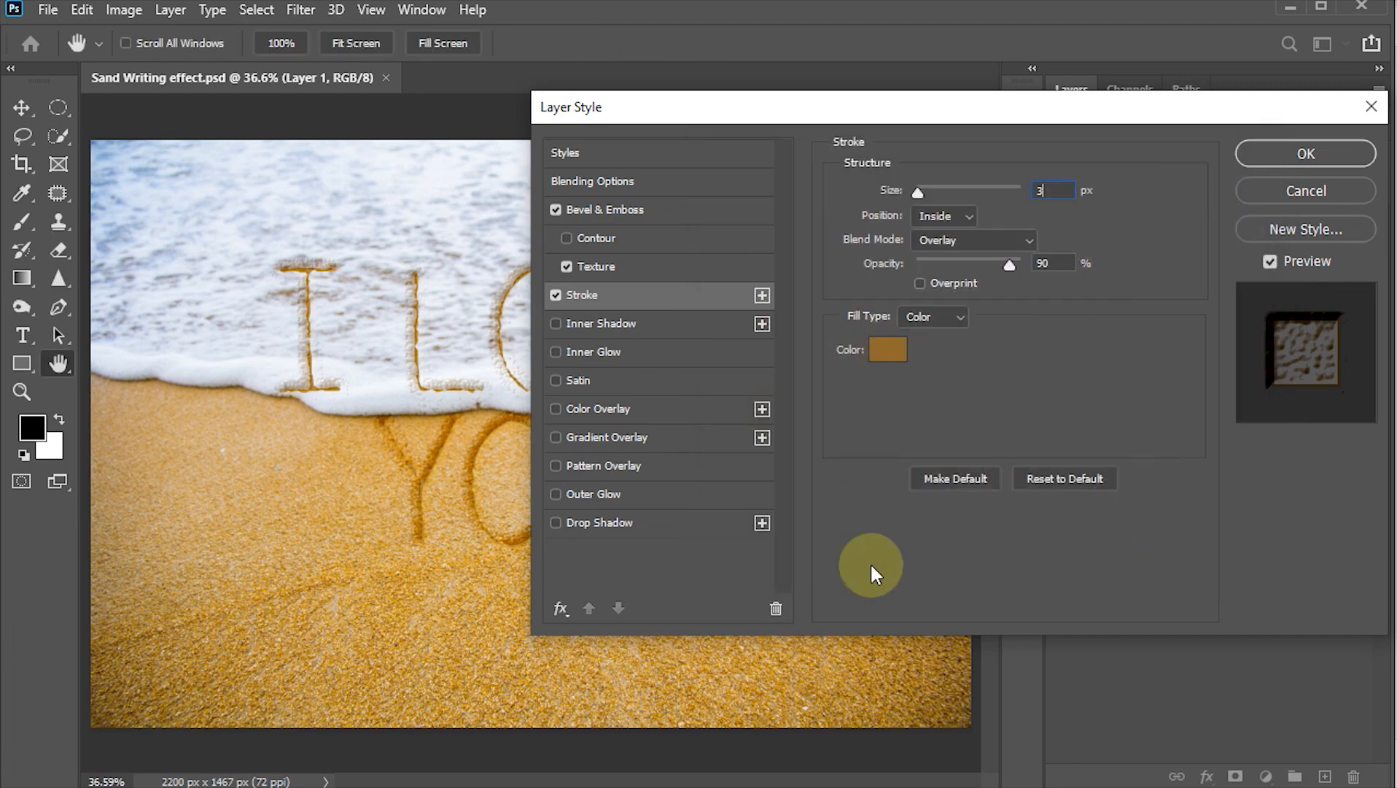
Add an Outer Glow effect with the Color Burn blend mode and 32% opacity
left_click(583, 495)
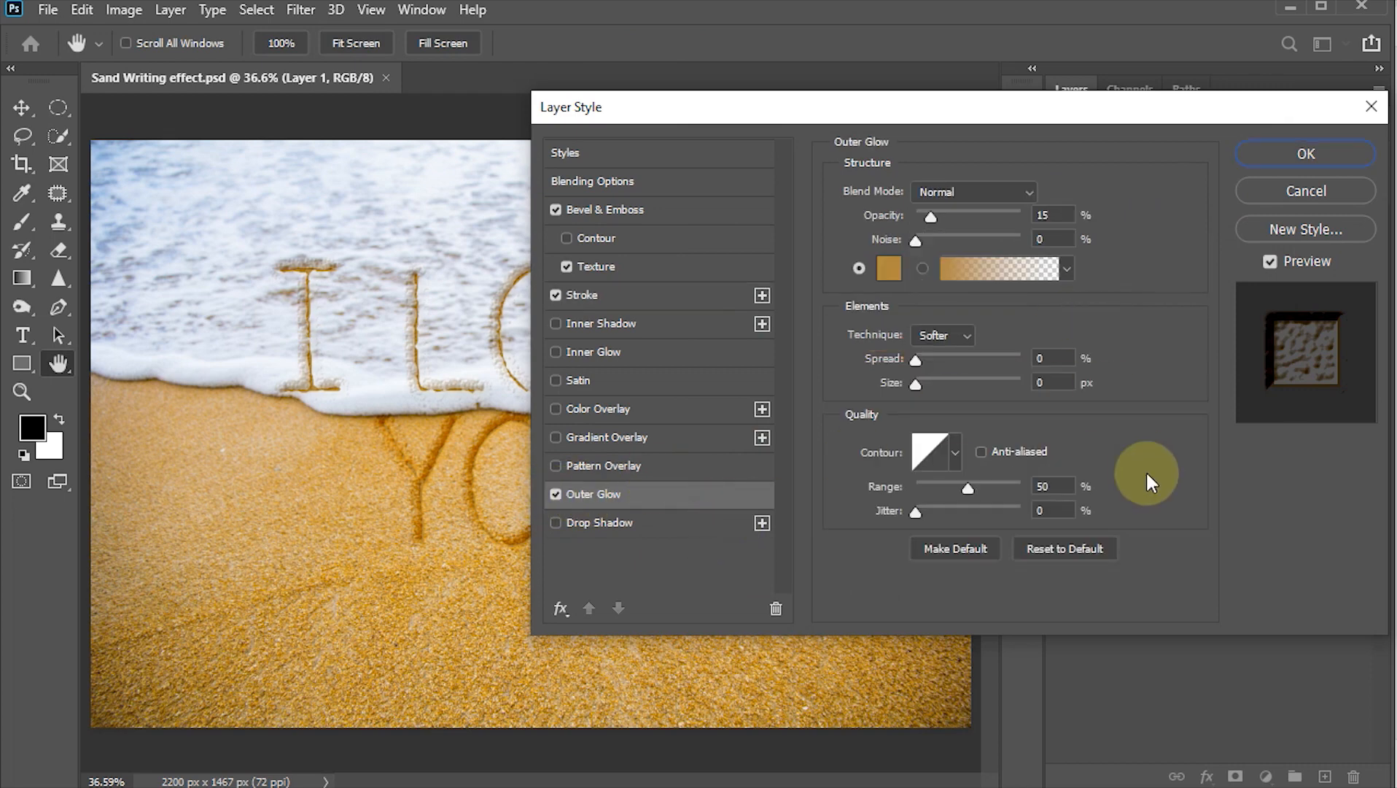
left_click(1014, 191)
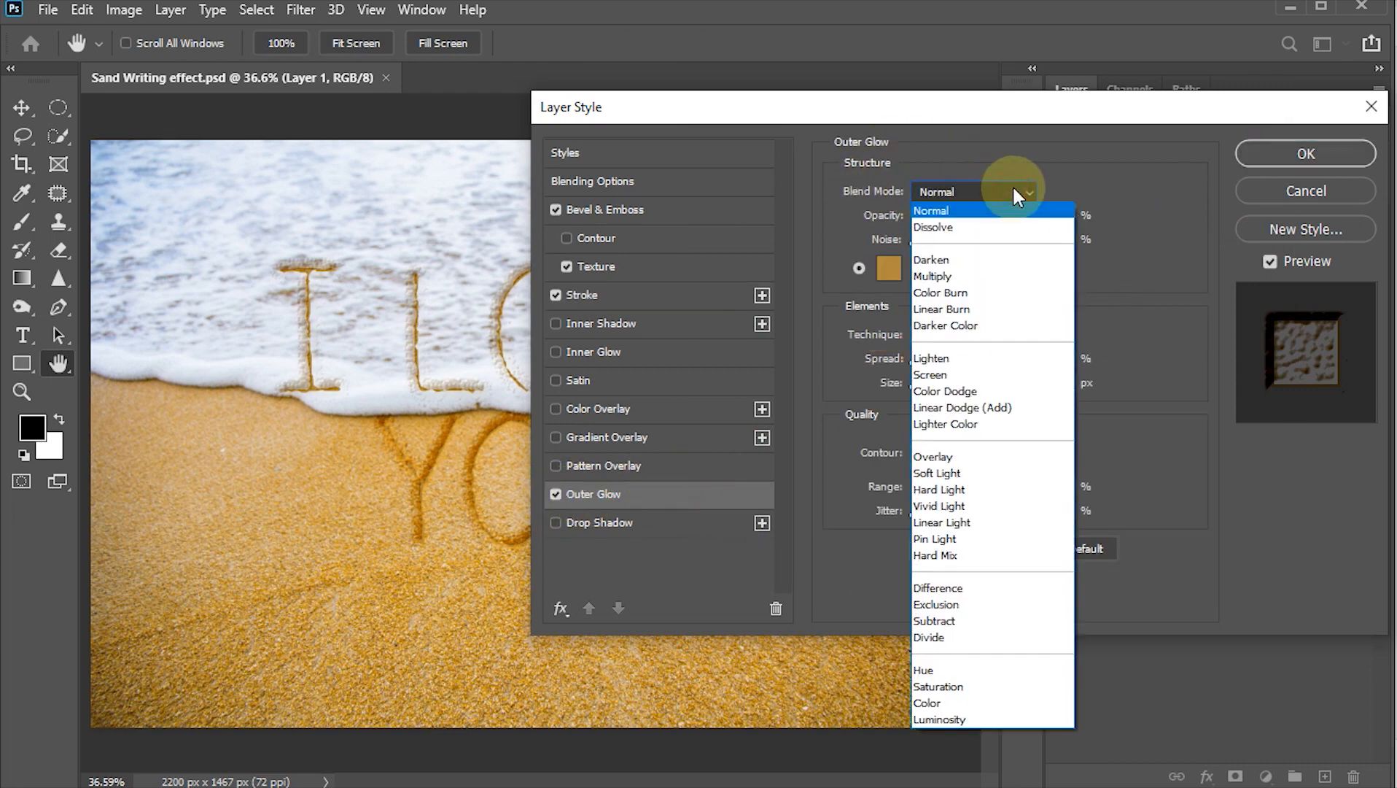
left_click(953, 290)
left_click(1056, 214)
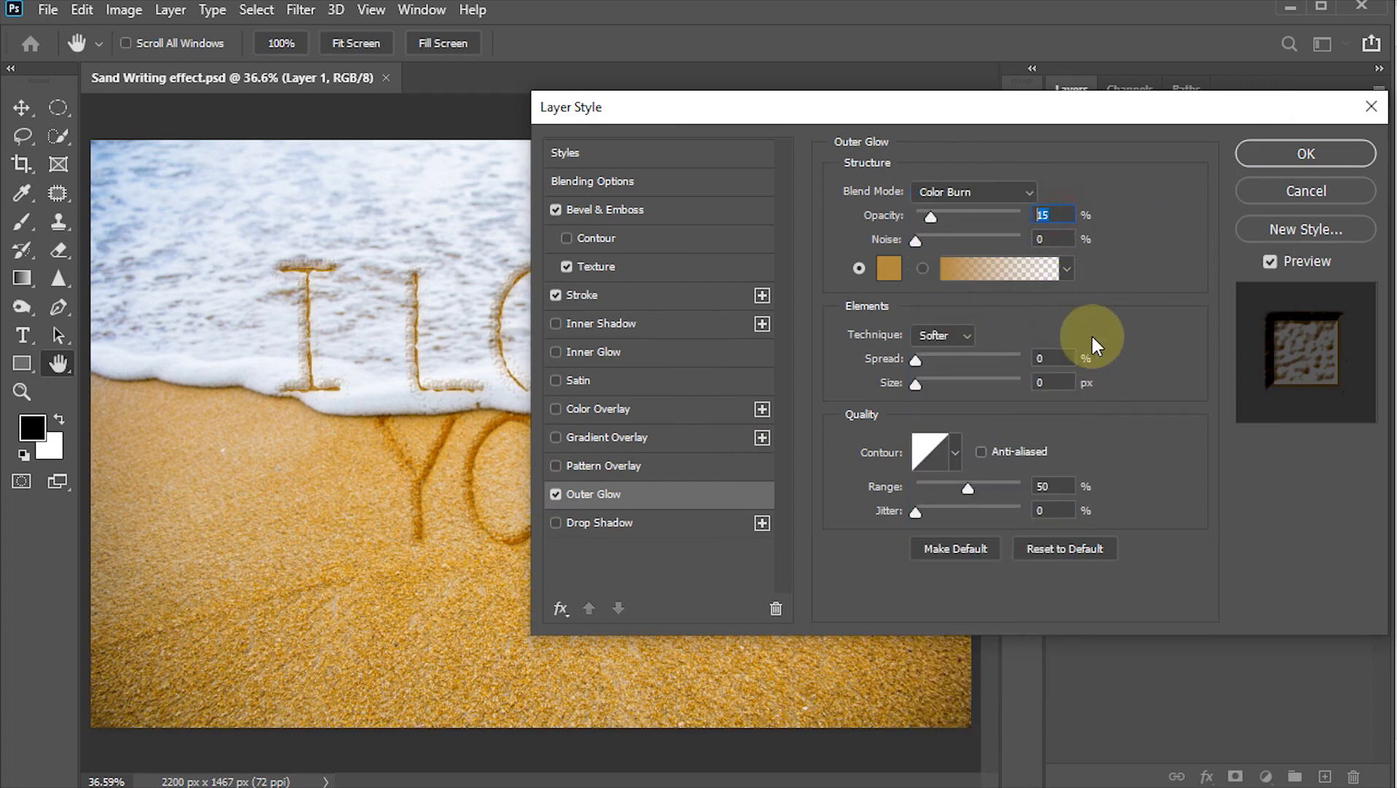
type("32")
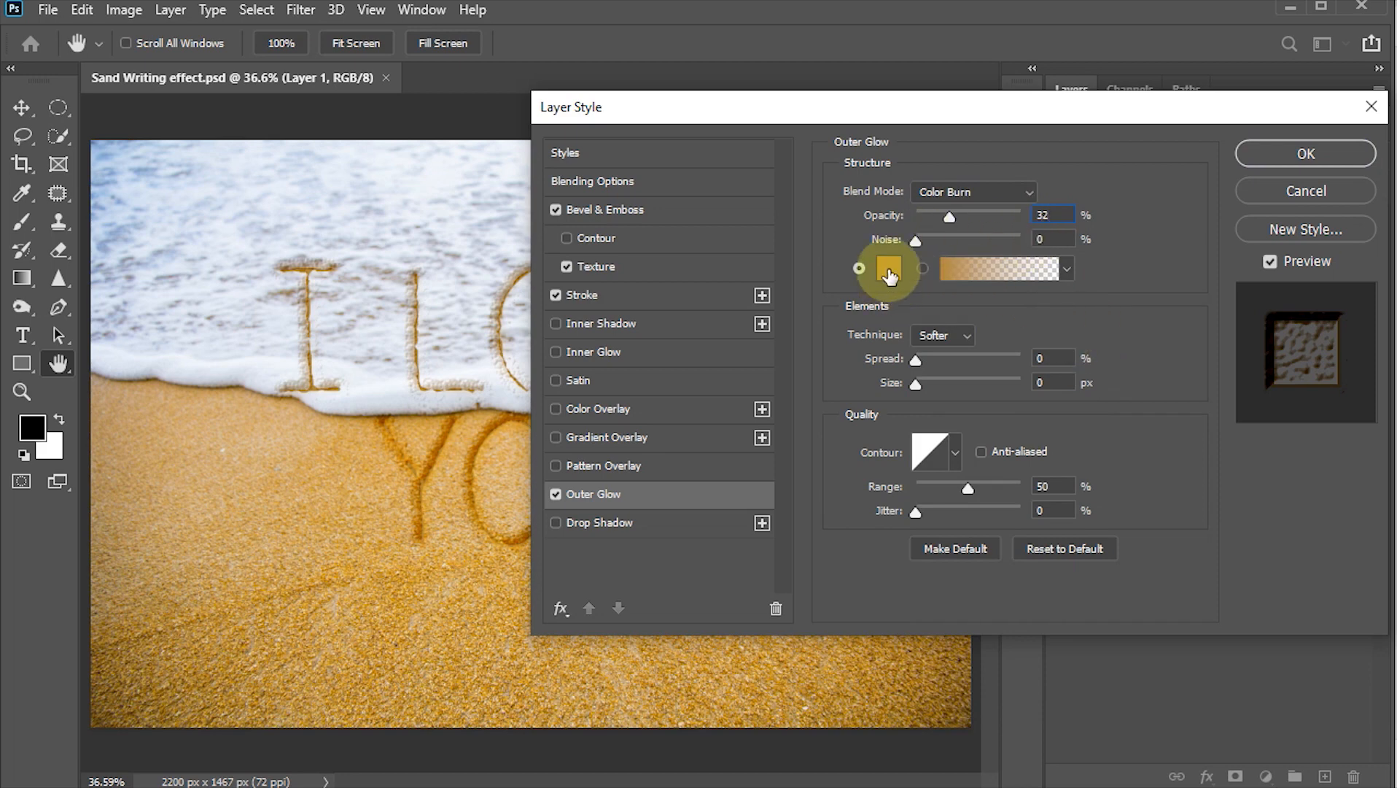
Set the outer glow to black (000000) with 0% spread and 0 px size, and apply the layer style
left_click(888, 270)
left_click_drag(890, 259, 1021, 536)
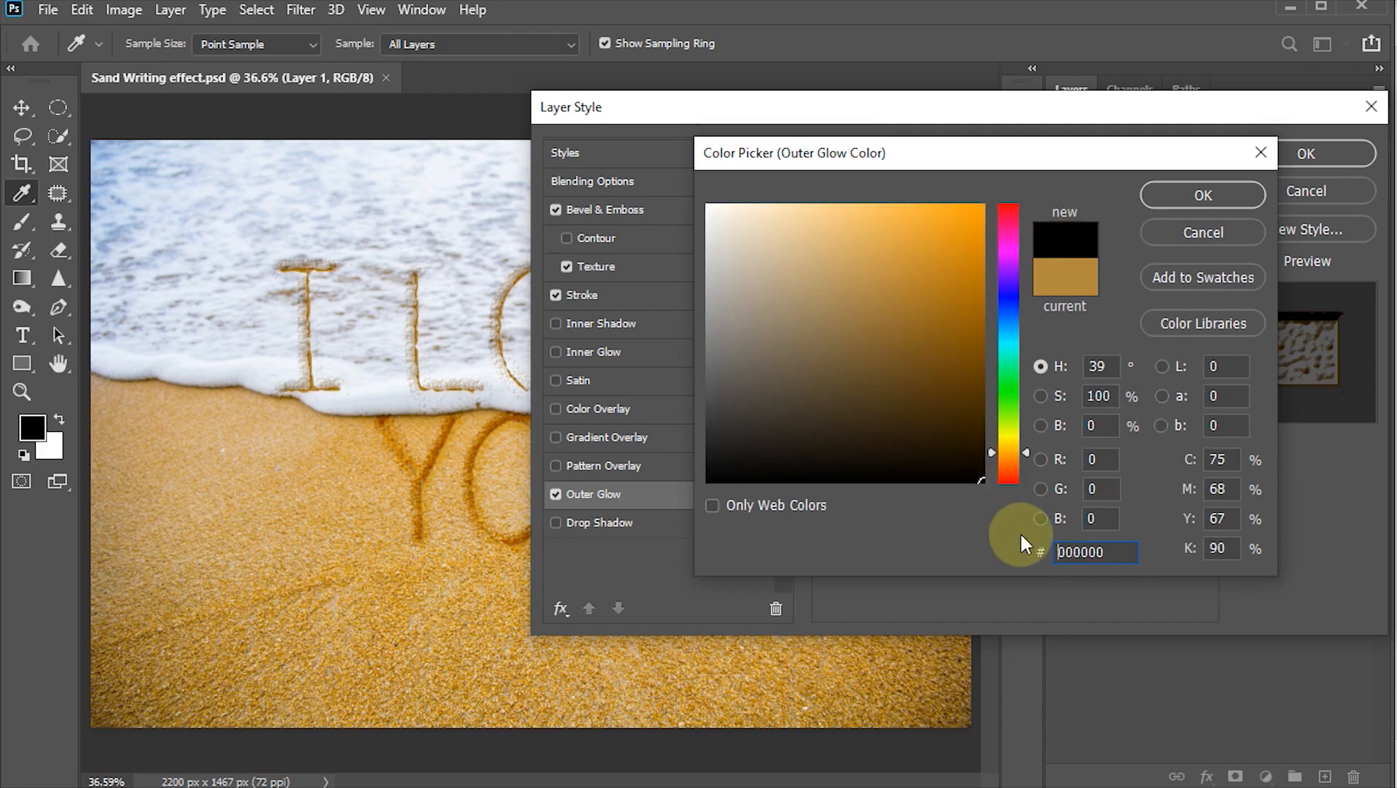
left_click(1175, 190)
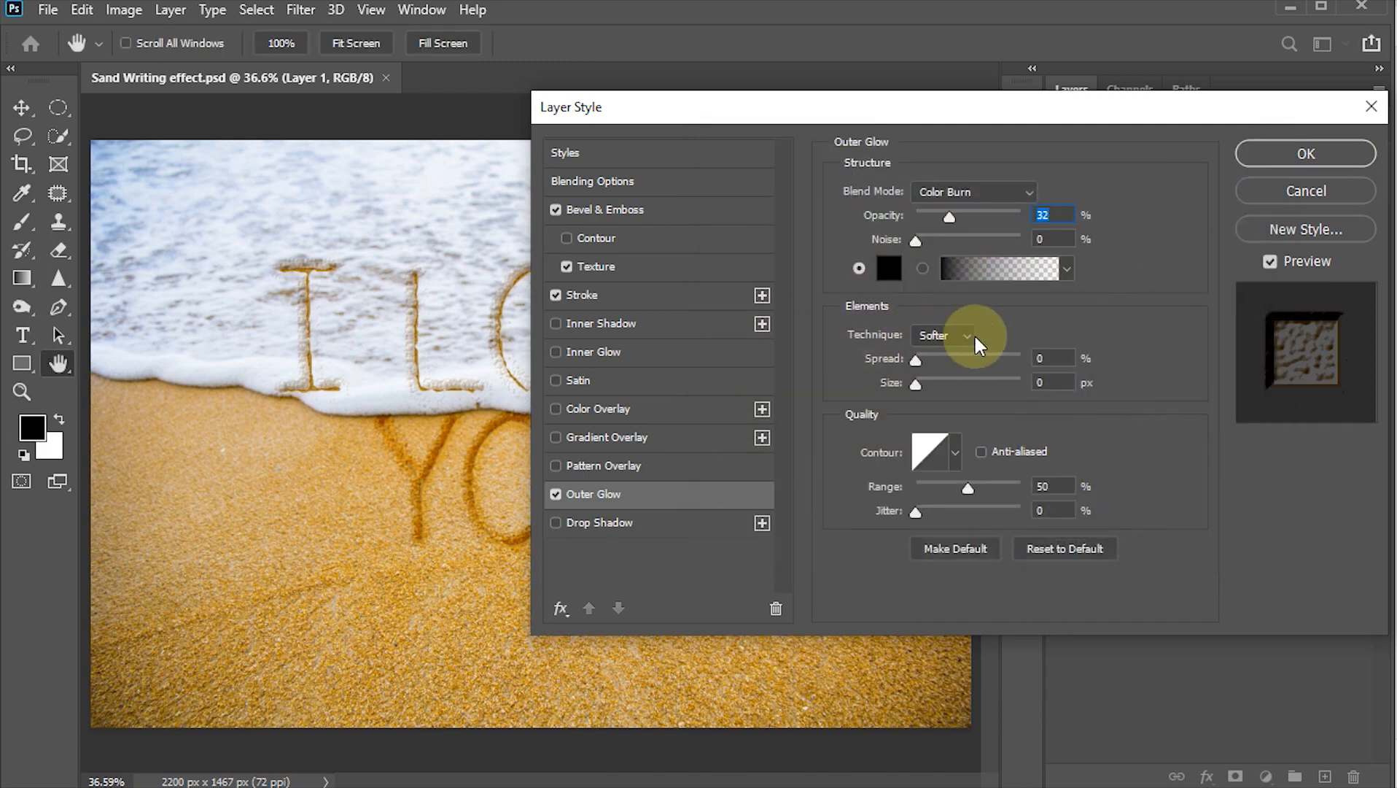
left_click(1043, 358)
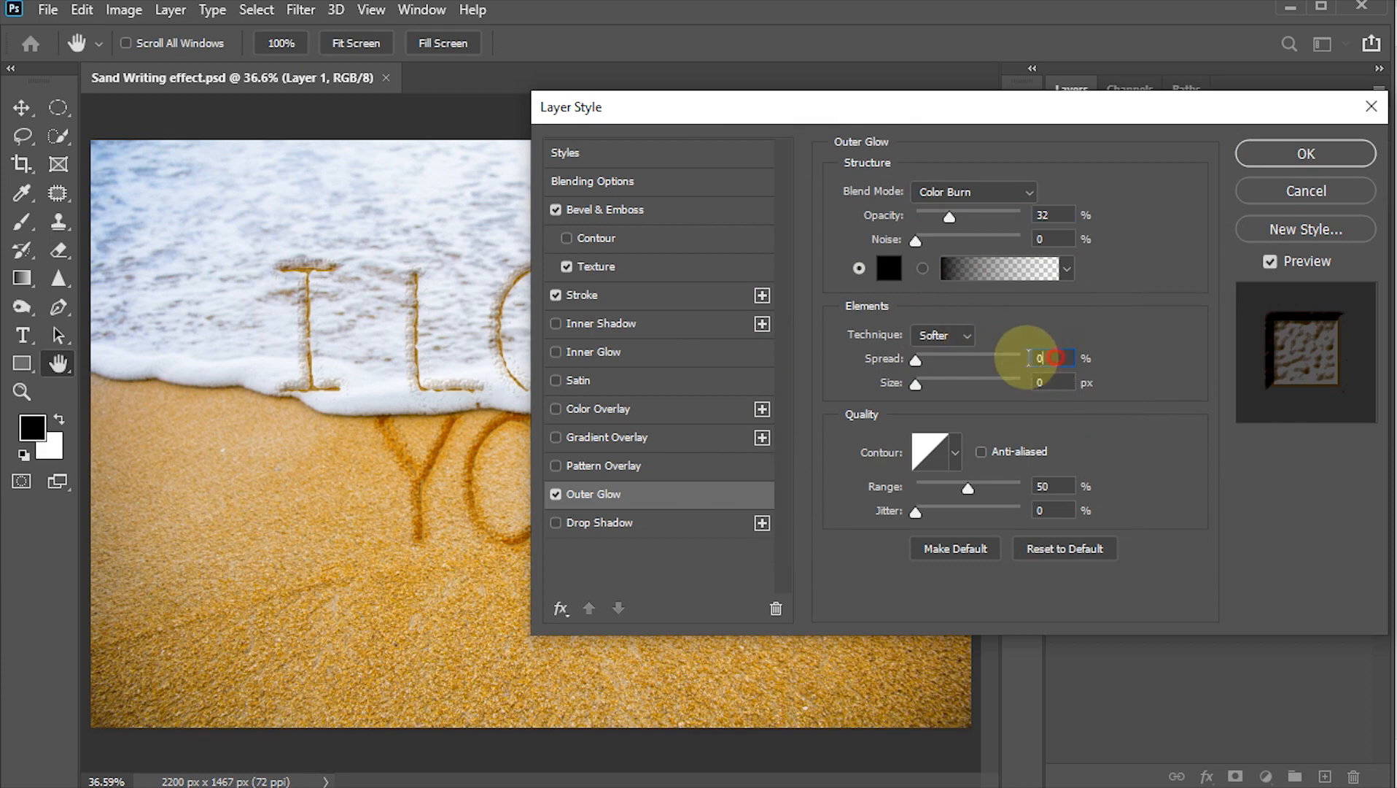
left_click(1048, 380)
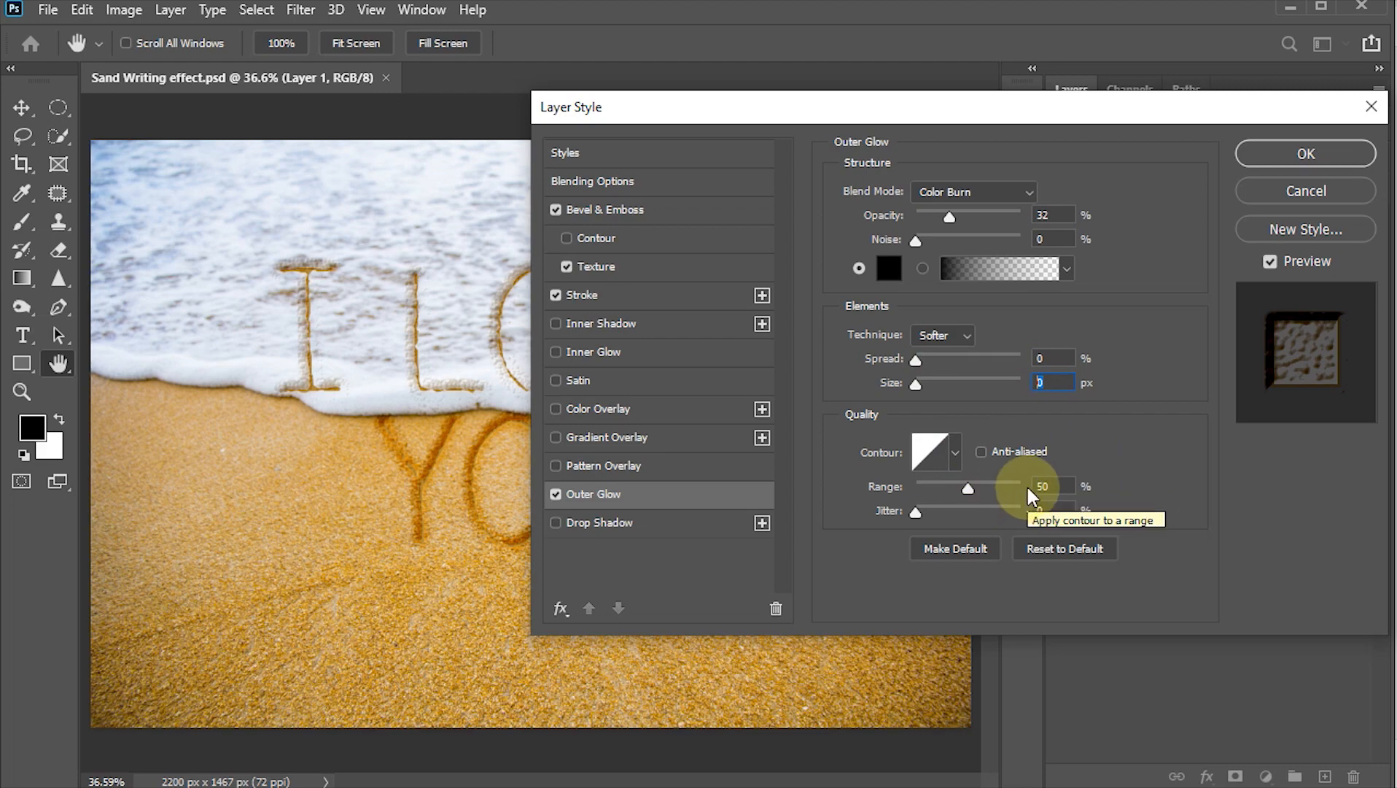
left_click(1306, 154)
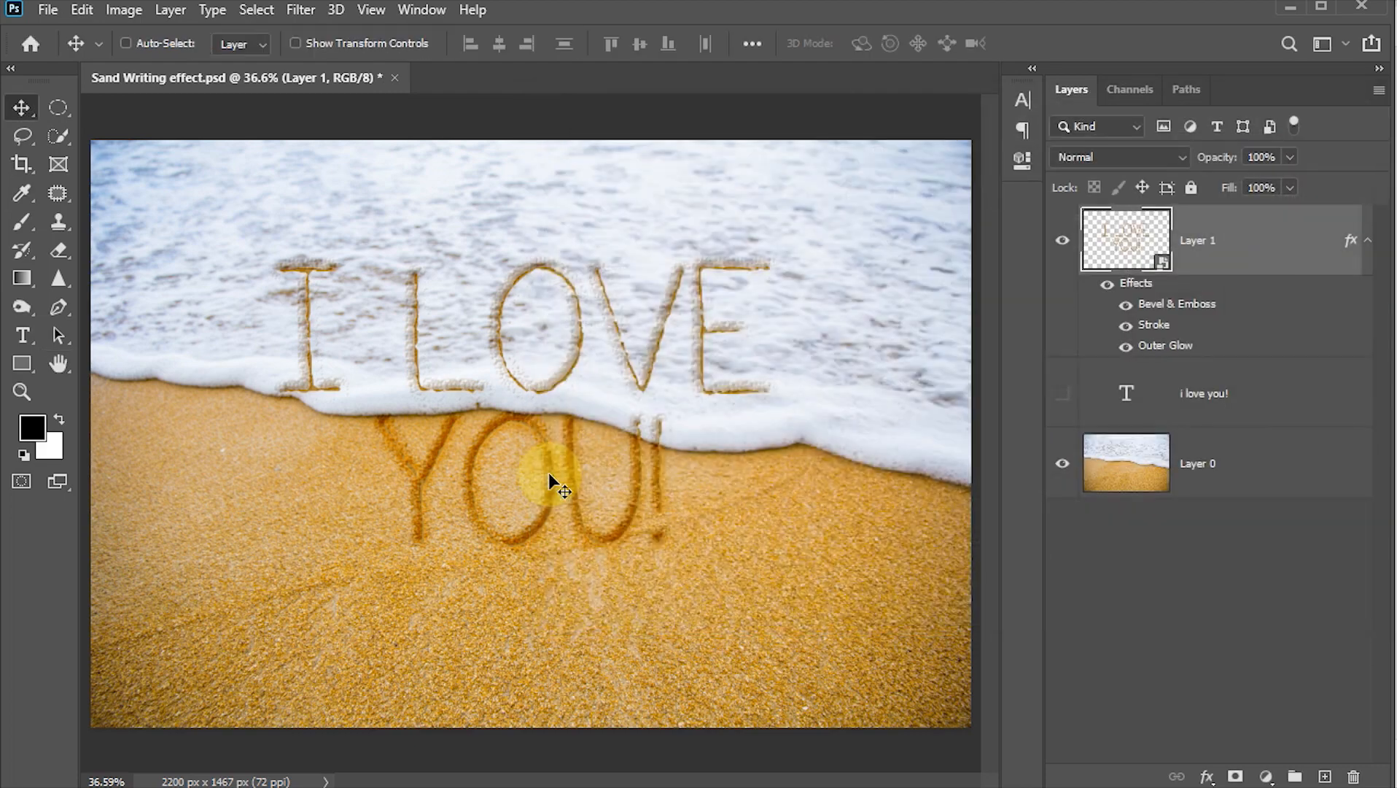
Save the document and rotate the Layer 1 sand text clockwise by about 1.39 degrees
key("ctrl+s")
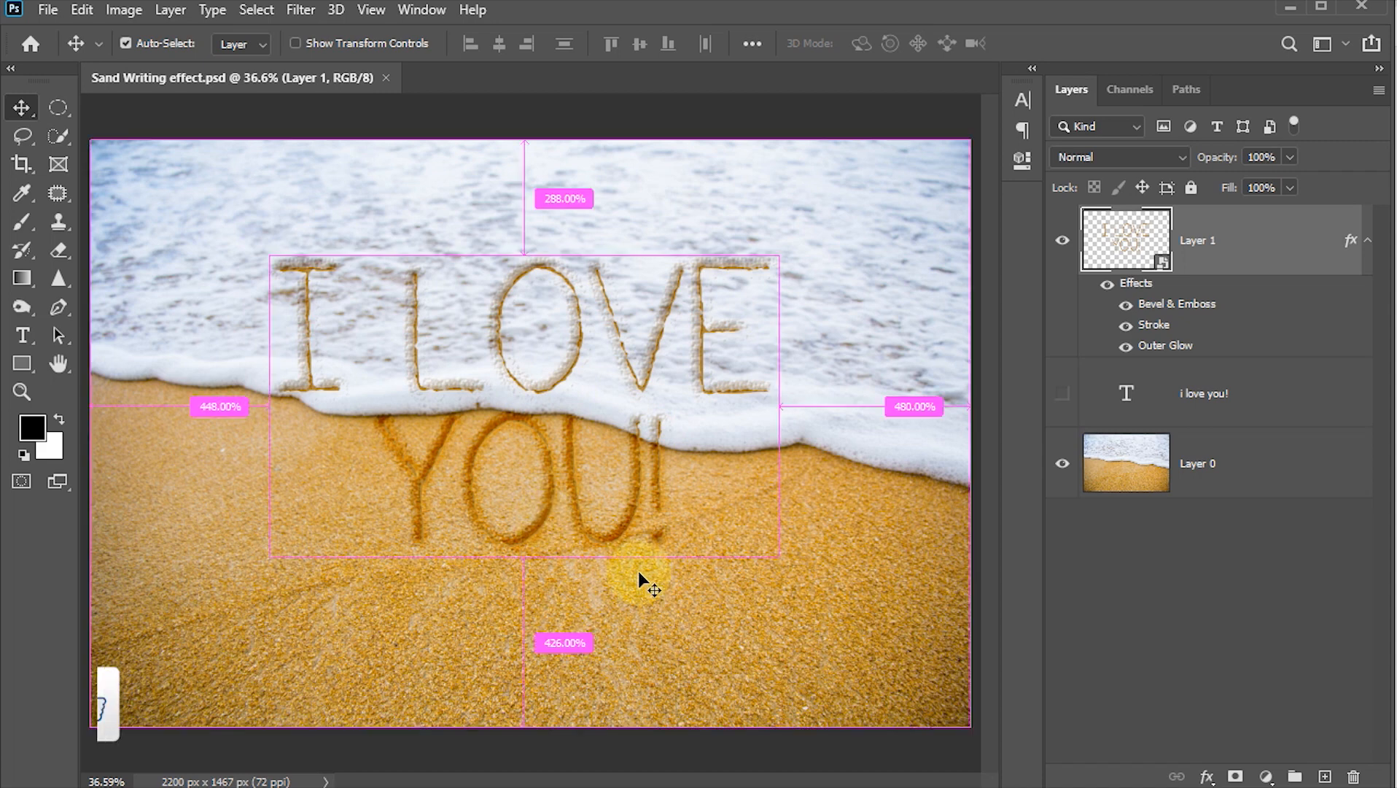
key("ctrl+t")
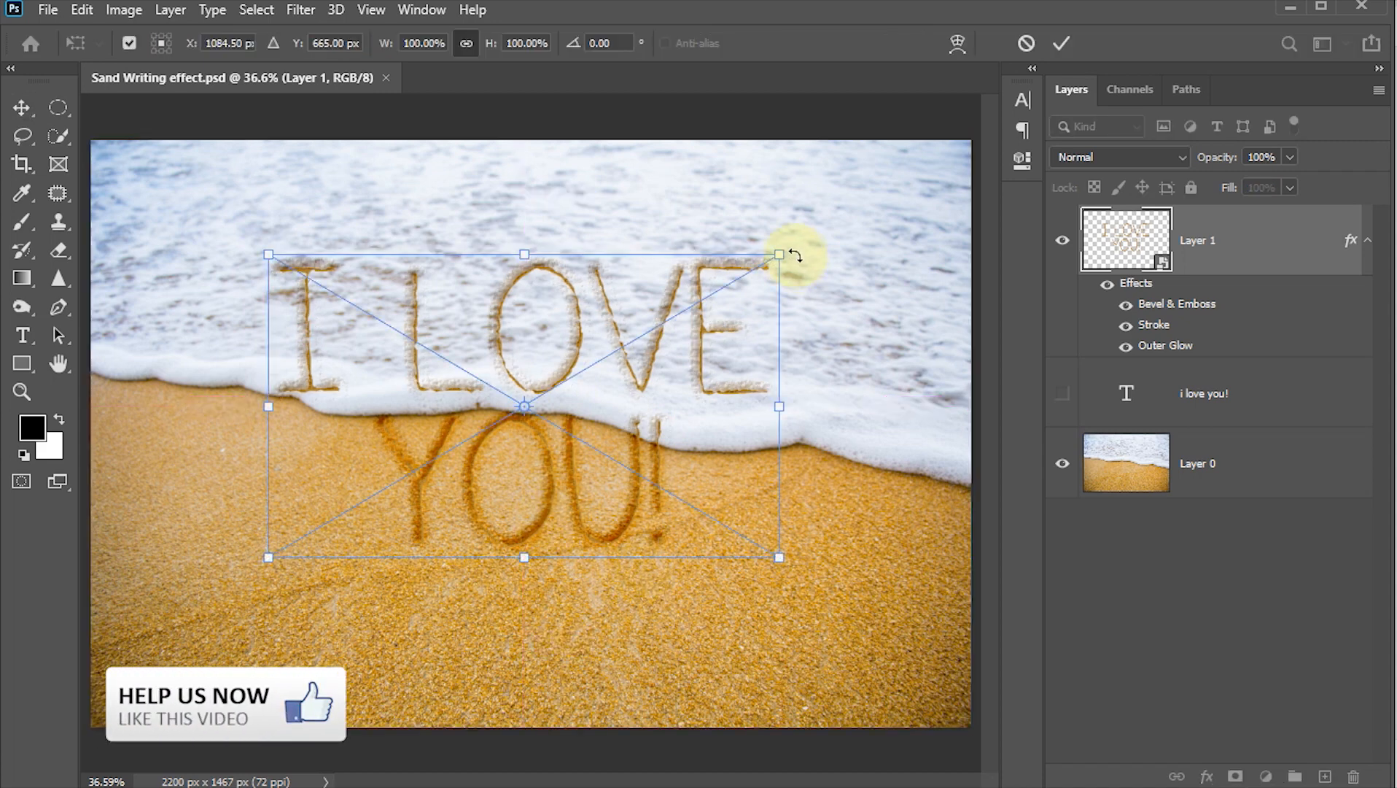
left_click_drag(798, 239, 802, 241)
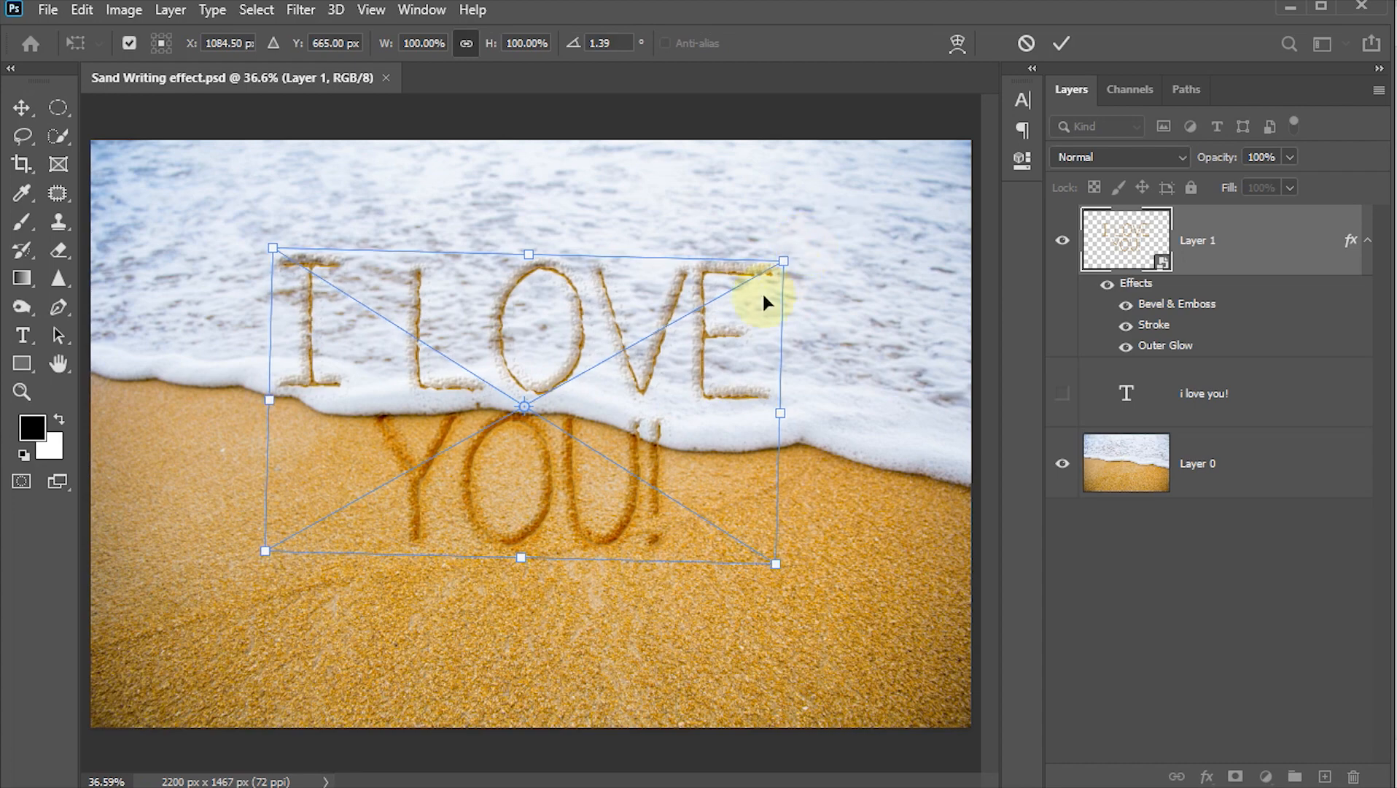
Apply a Perspective transform that widens the text's lower edge to about 161% width, move it down onto the sand, and commit
right_click(591, 350)
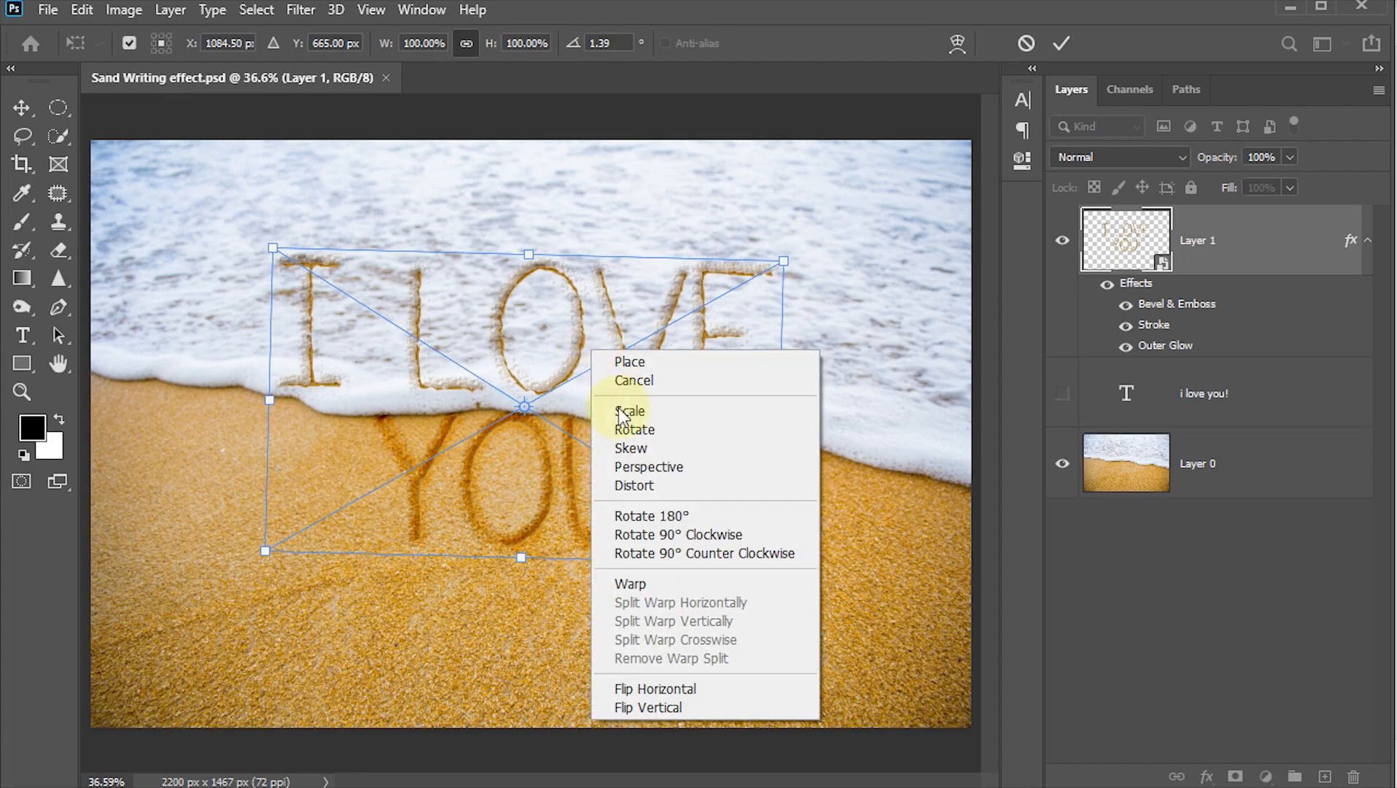
left_click(651, 473)
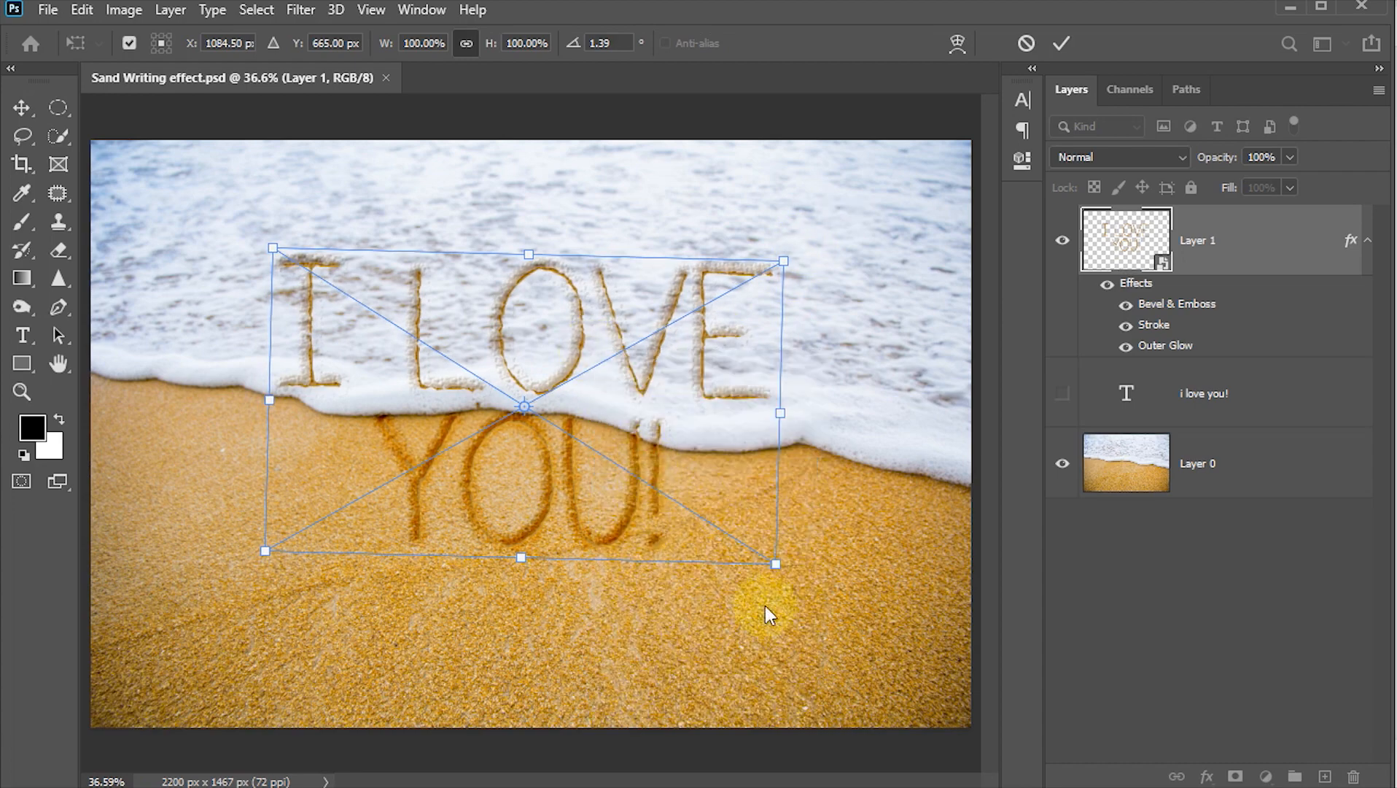
left_click_drag(776, 564, 912, 567)
left_click_drag(613, 523, 598, 656)
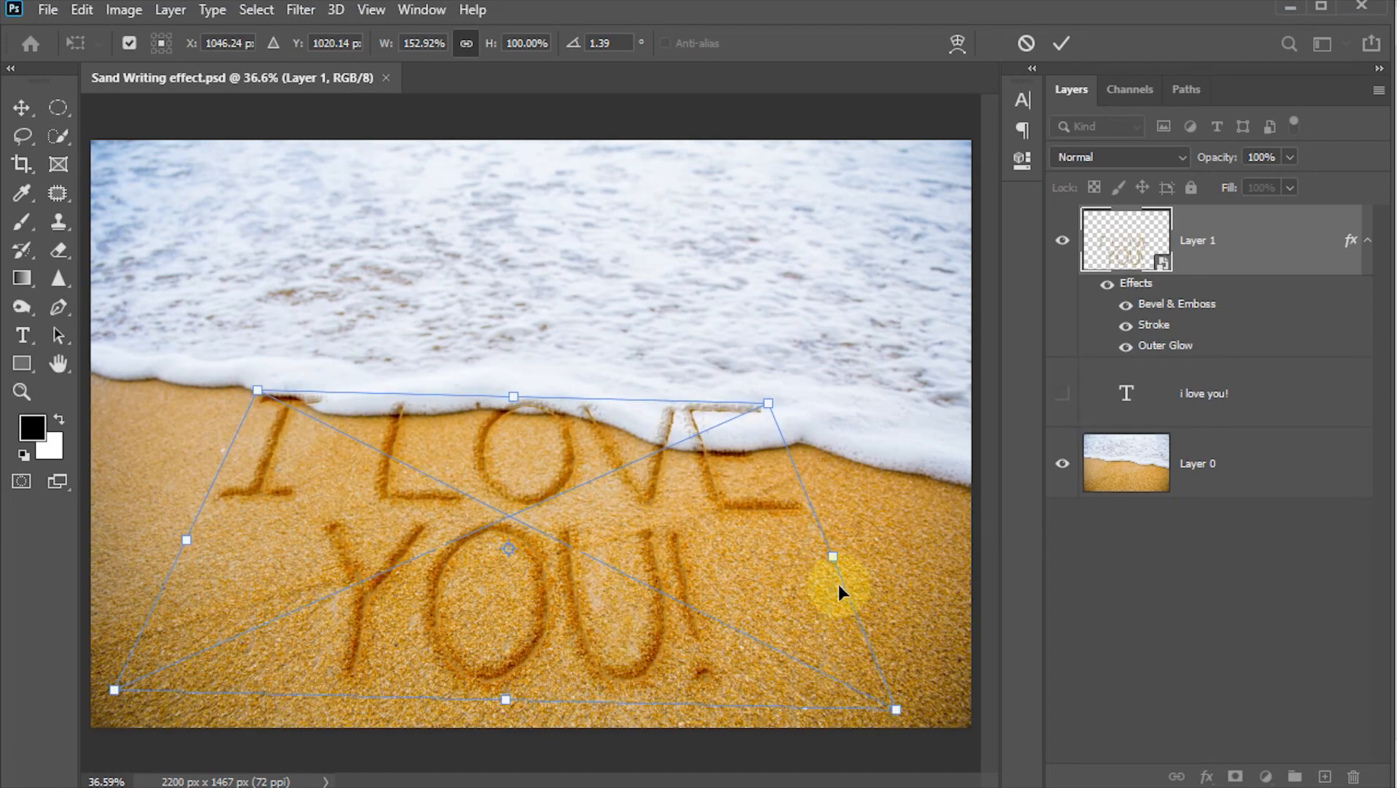
left_click_drag(897, 709, 918, 708)
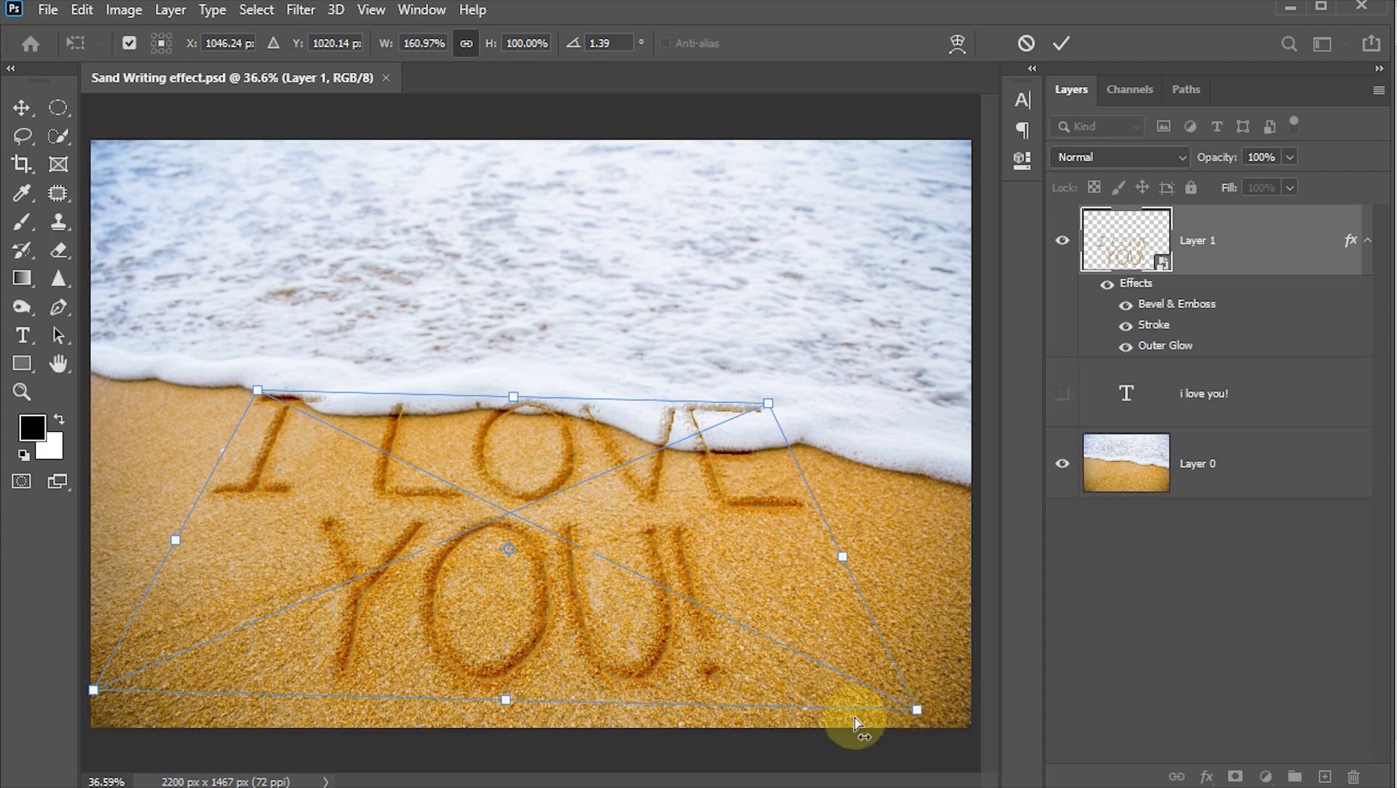
left_click(1061, 45)
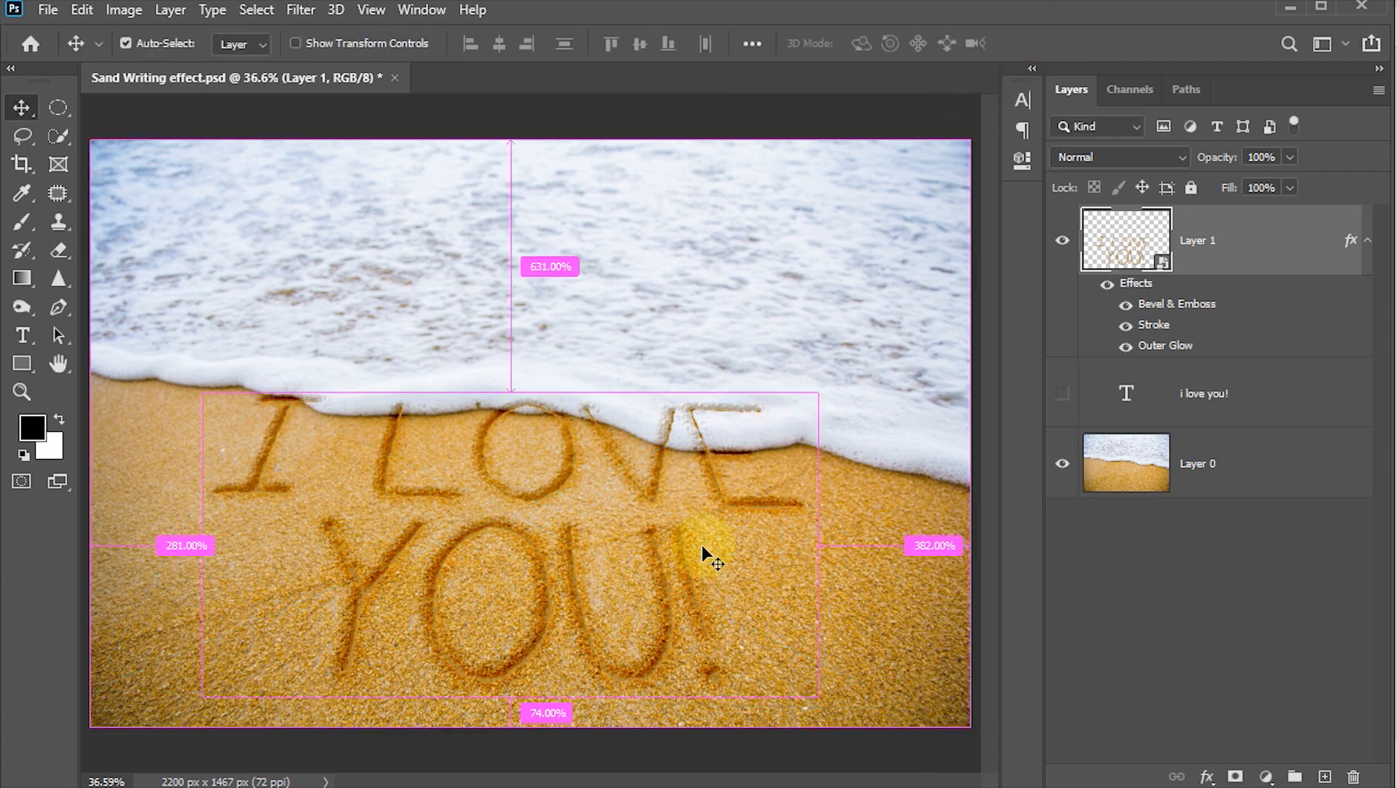
Scale the text down to about 133% width and 88% height, position it just below the foam line, and commit
key("ctrl+t")
left_click_drag(774, 400, 693, 429)
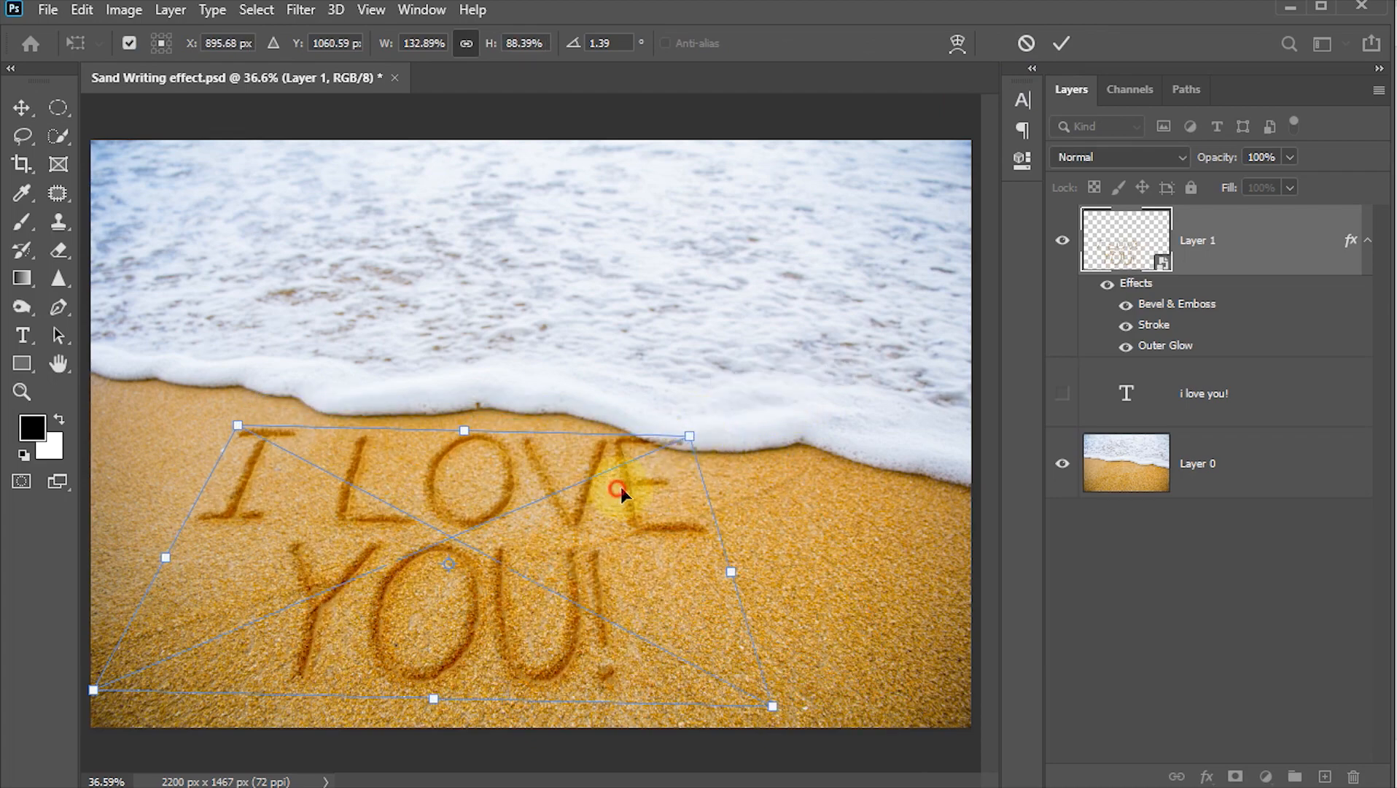
left_click_drag(621, 487, 645, 488)
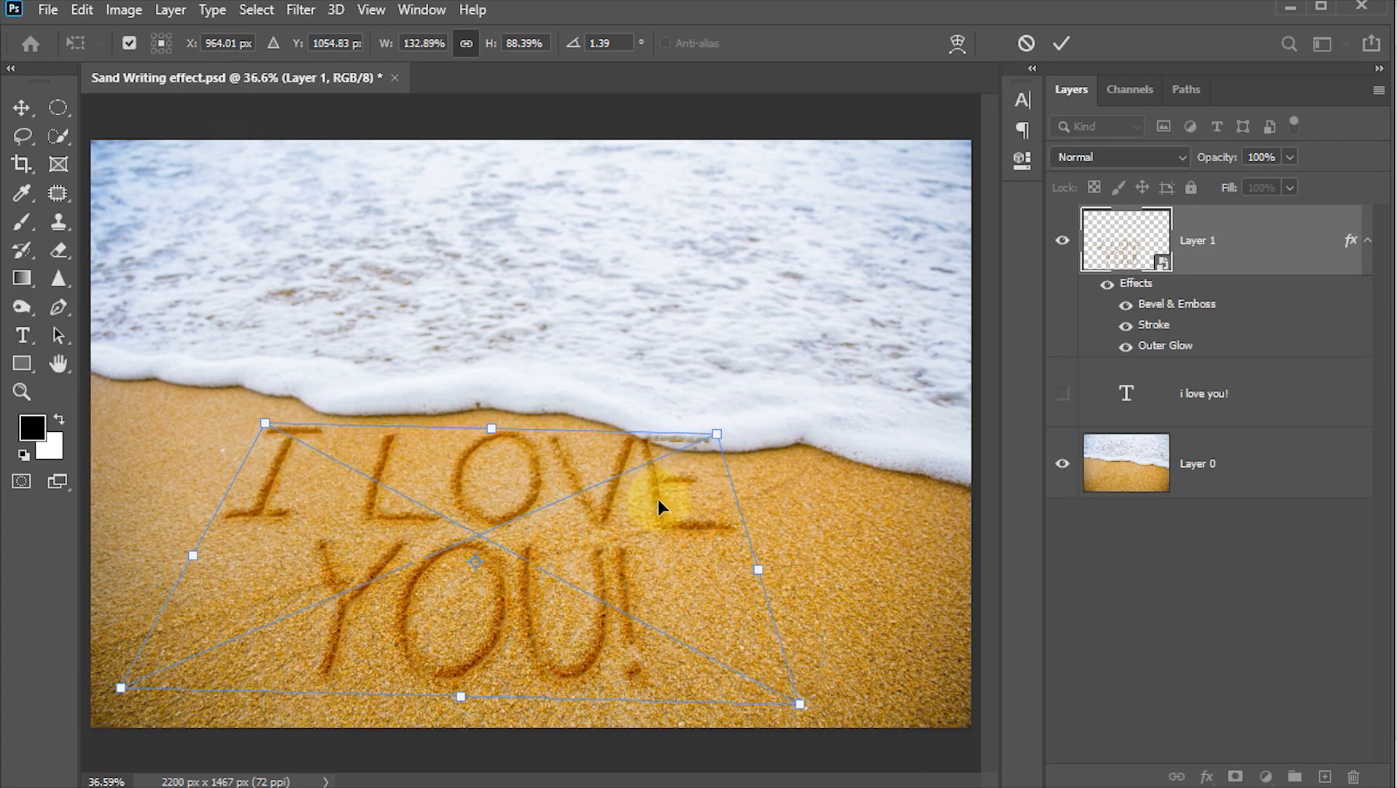
left_click(1062, 44)
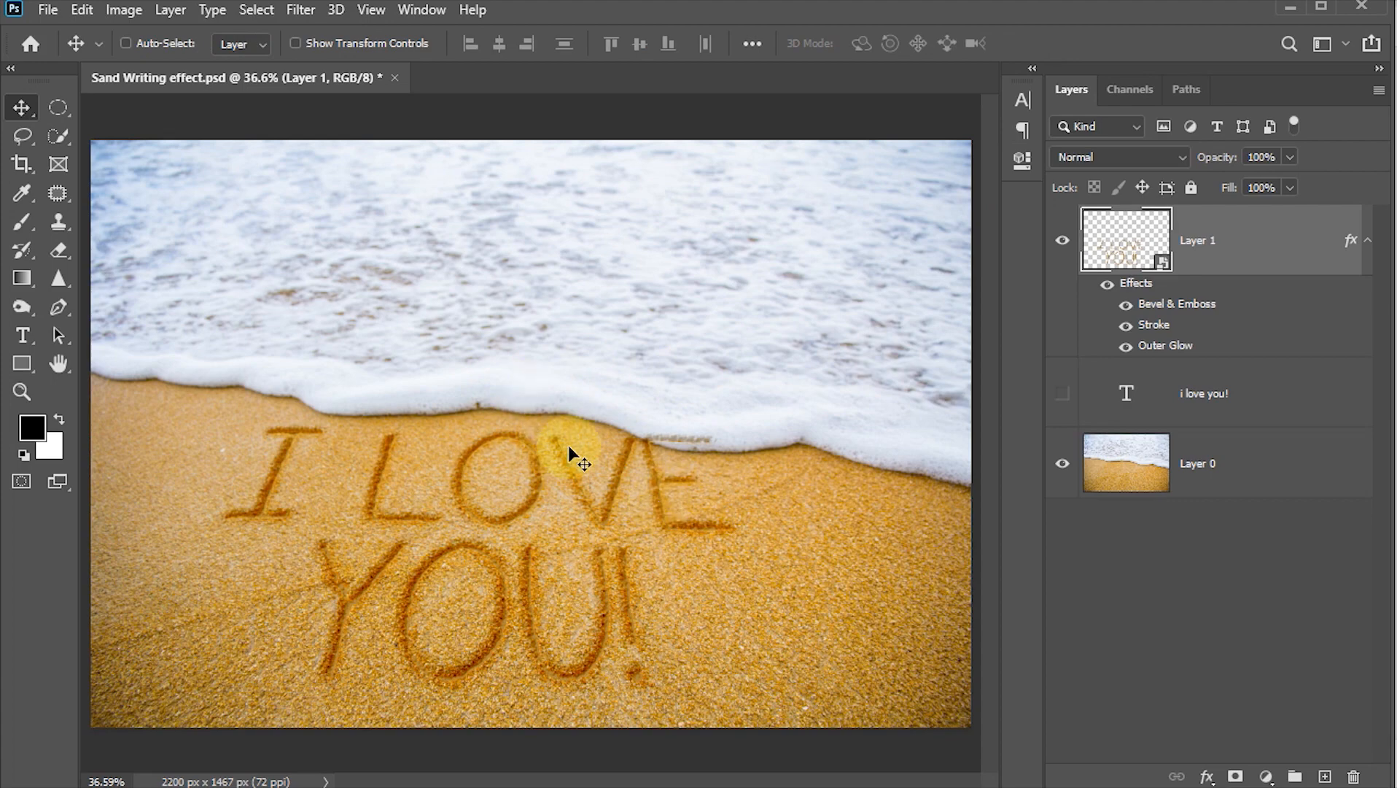
left_click(1130, 89)
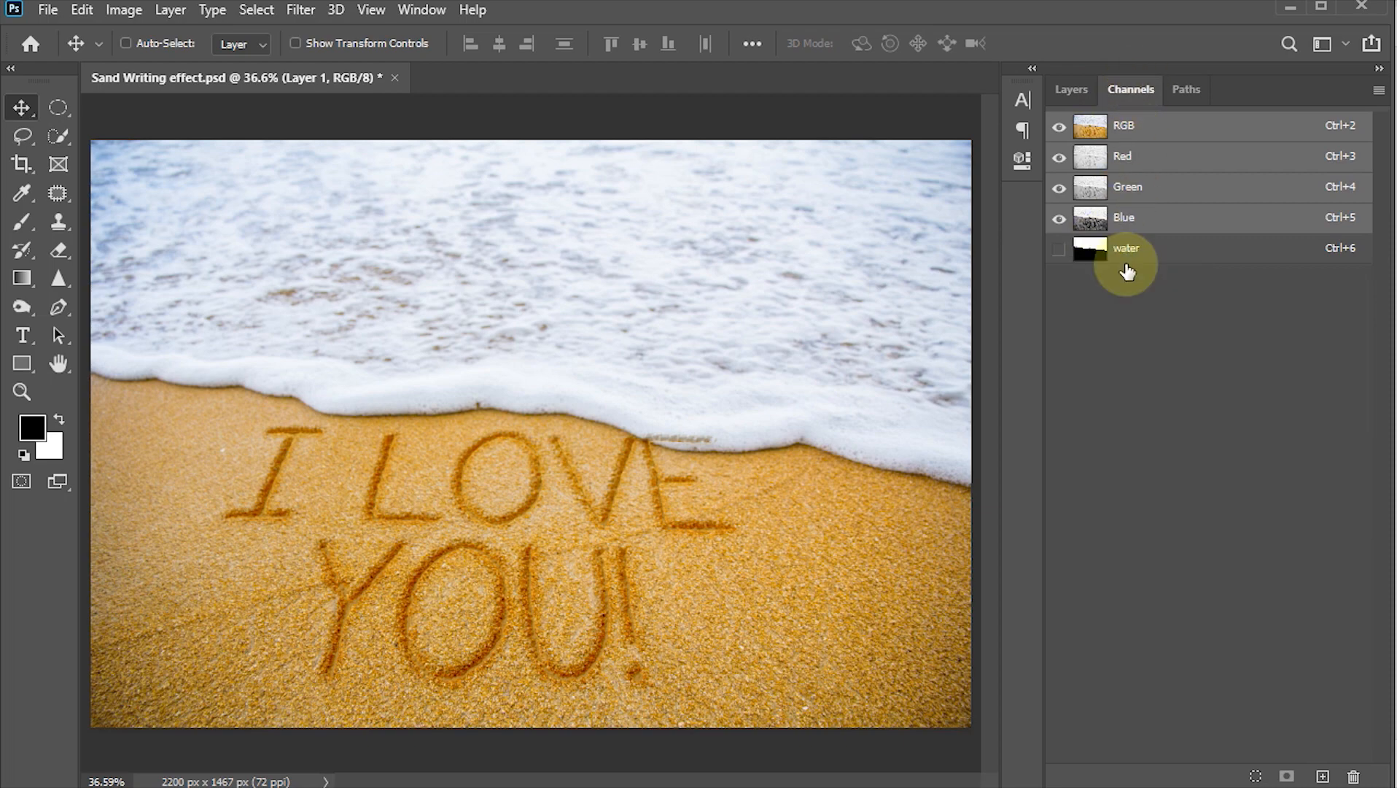
left_click(423, 11)
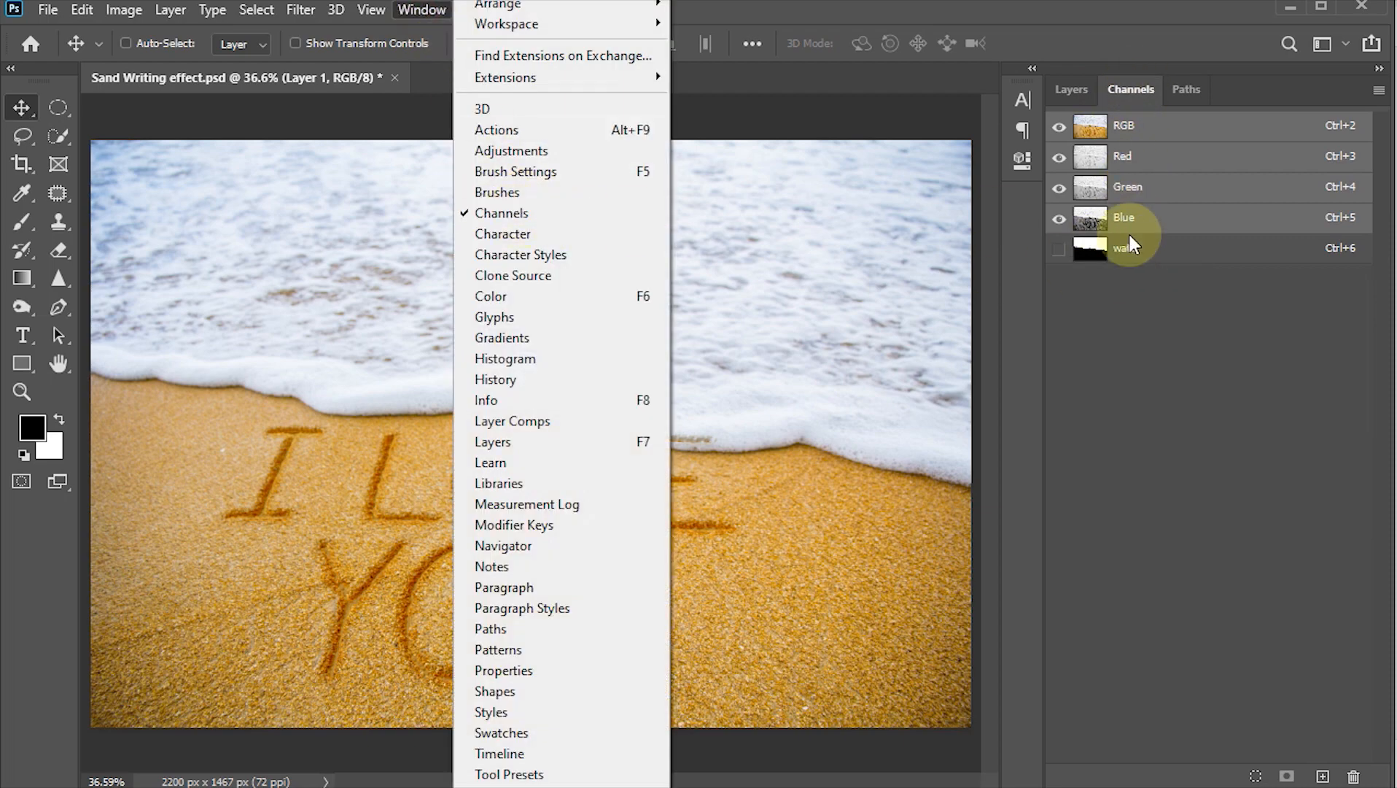
left_click(772, 216)
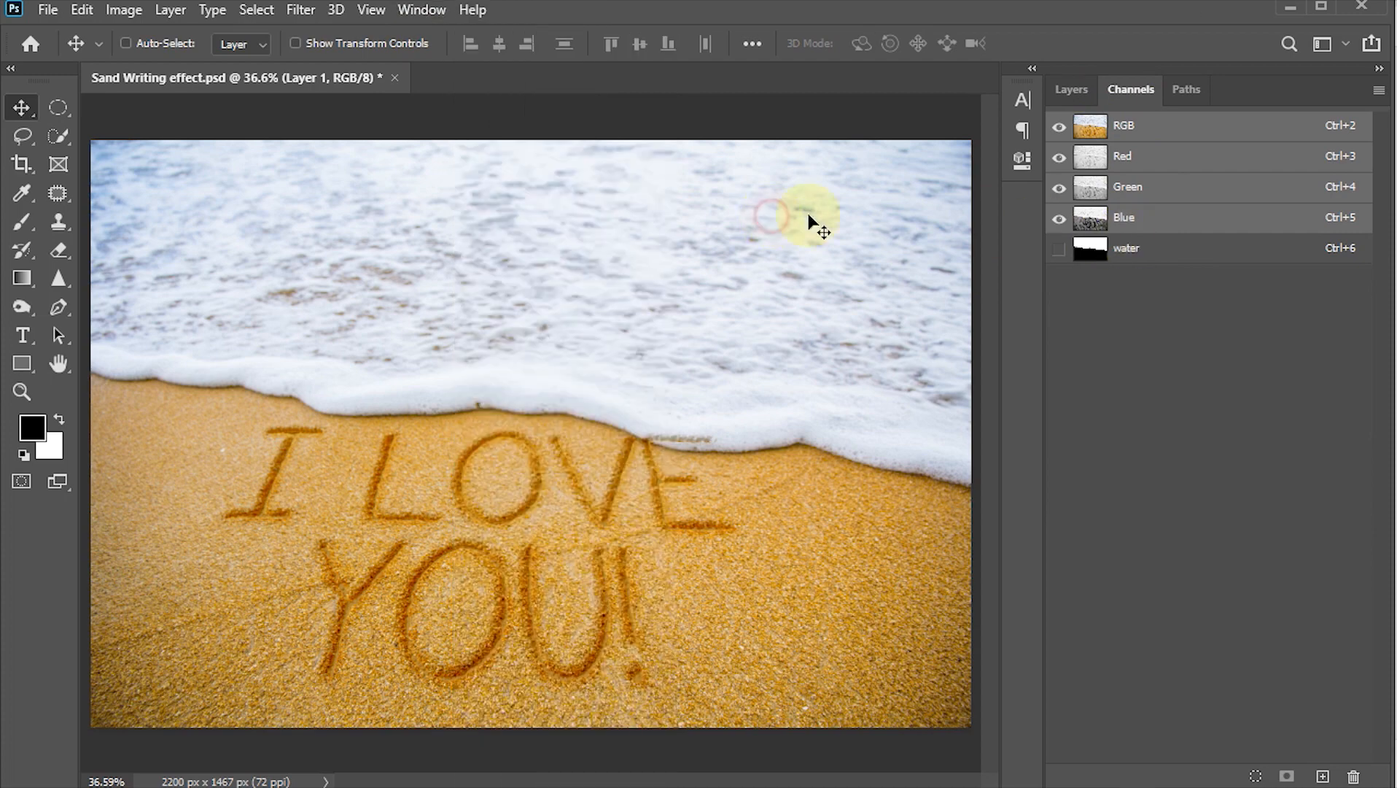
left_click(1063, 91)
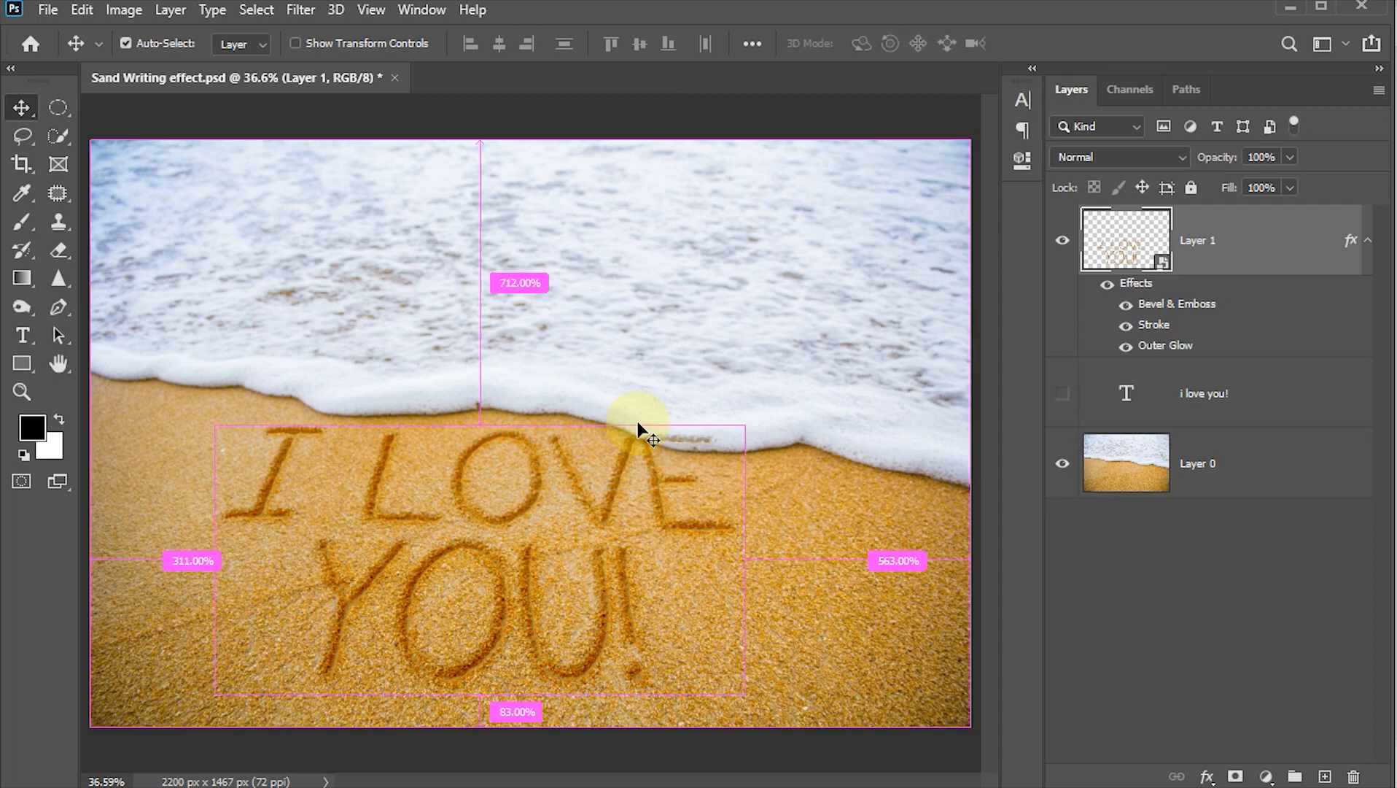
Put Layer 1 in a group and load the saved water channel as a selection
key("ctrl+g")
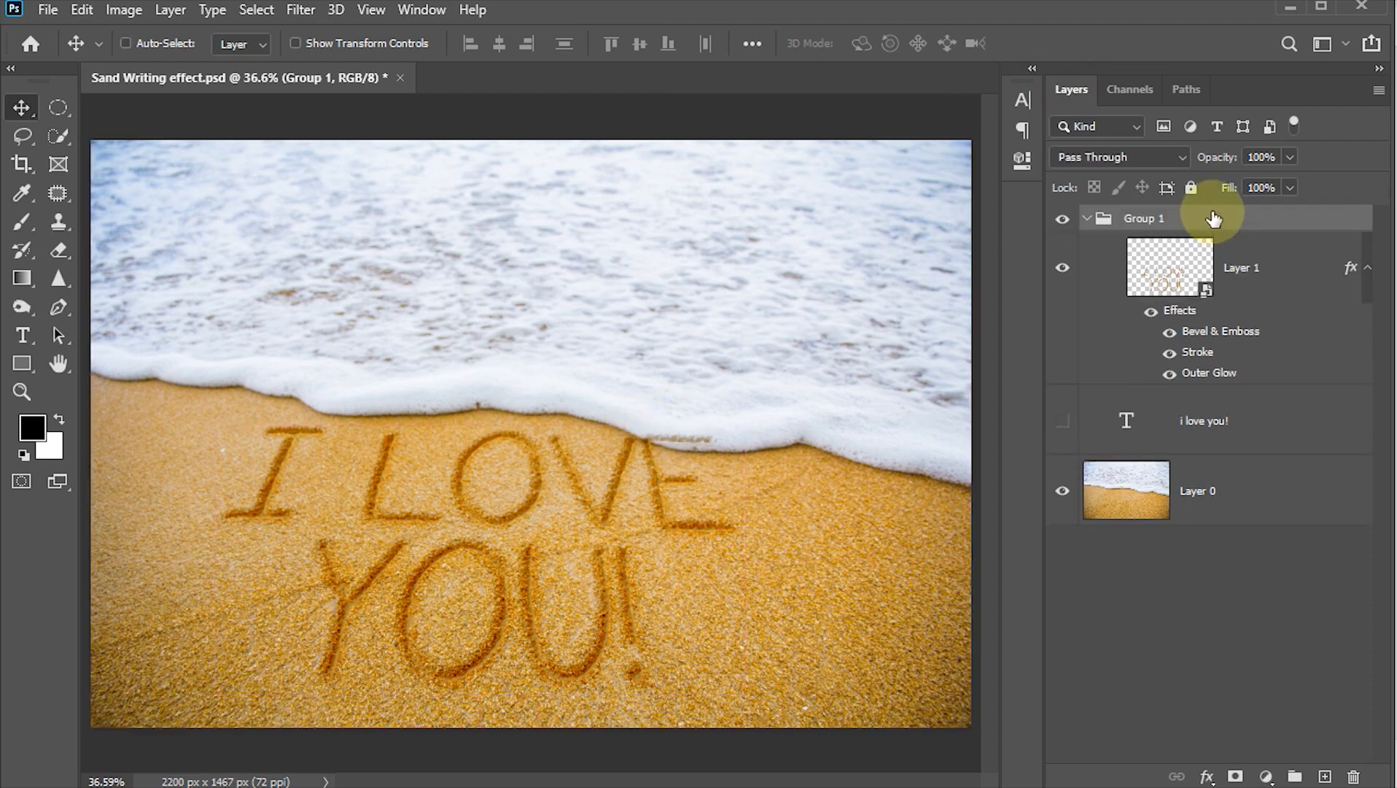
left_click(1117, 86)
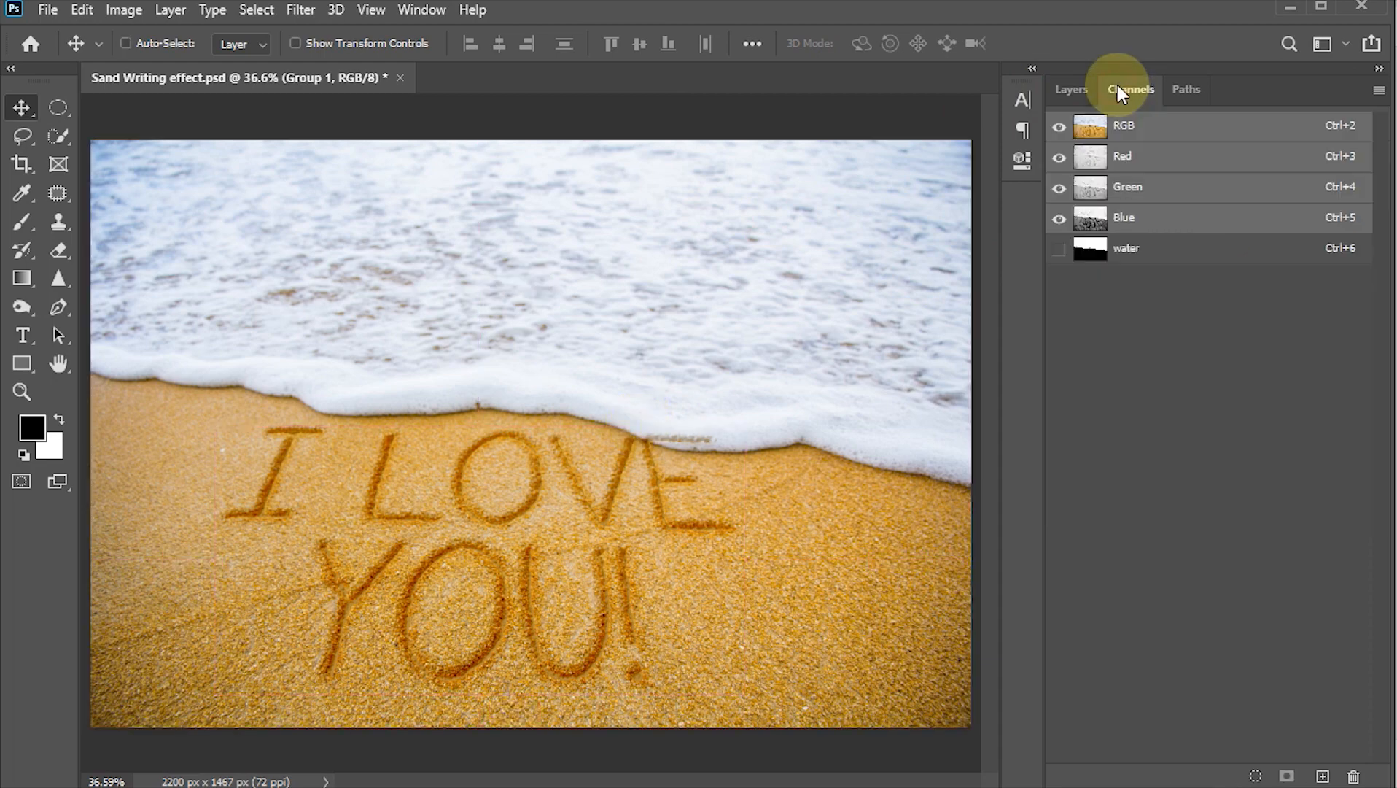
left_click(1089, 250, "ctrl")
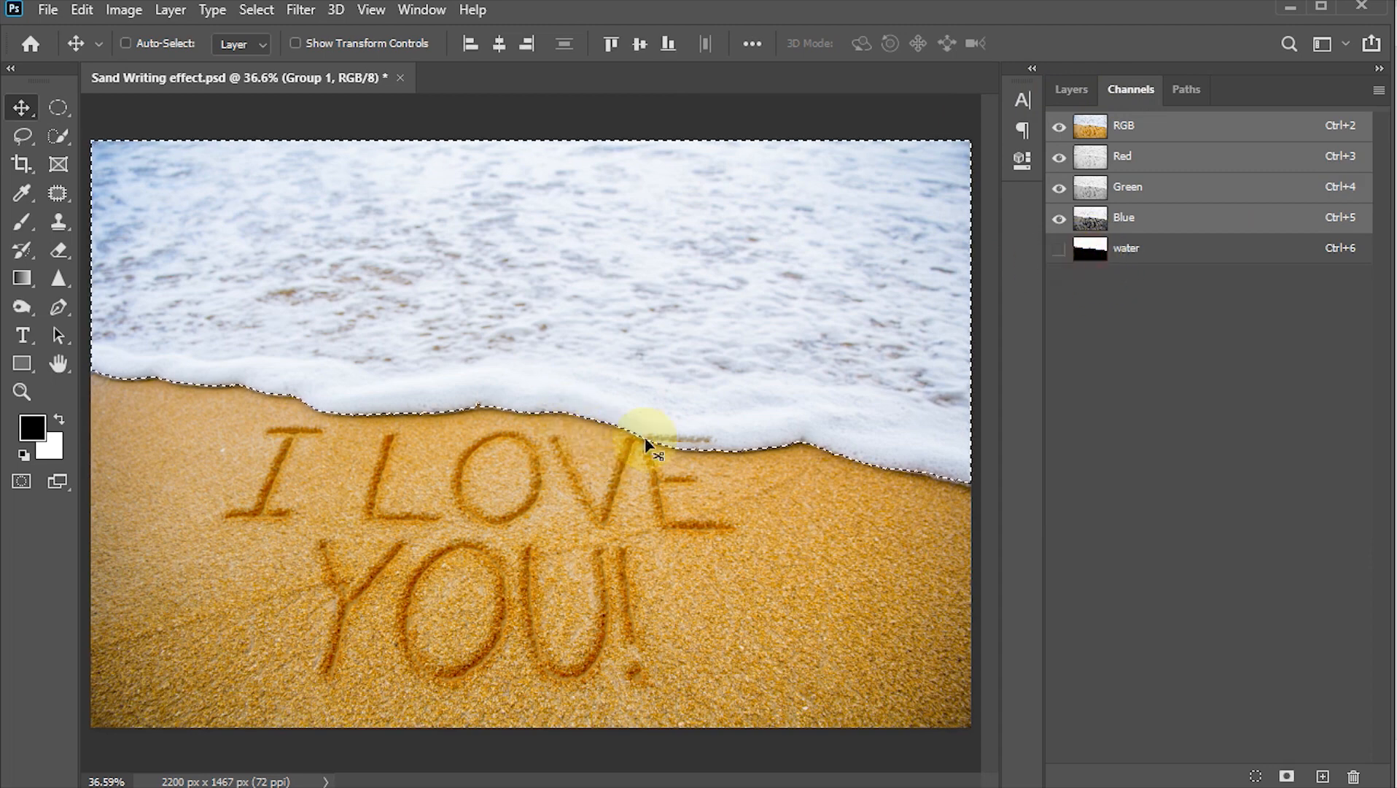
Add an inverted layer mask to the group that hides the selected water area, and save the document
left_click(1073, 89)
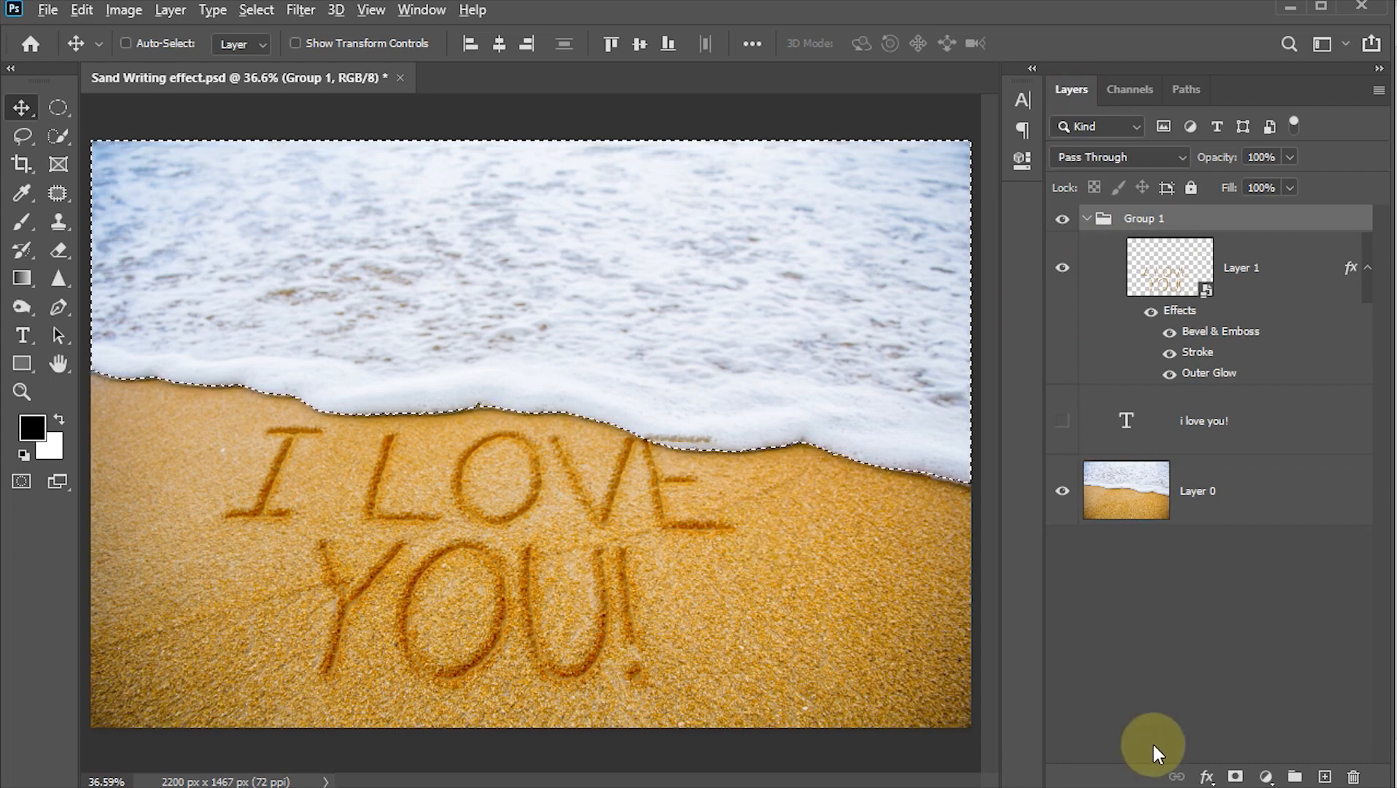
left_click(1236, 777)
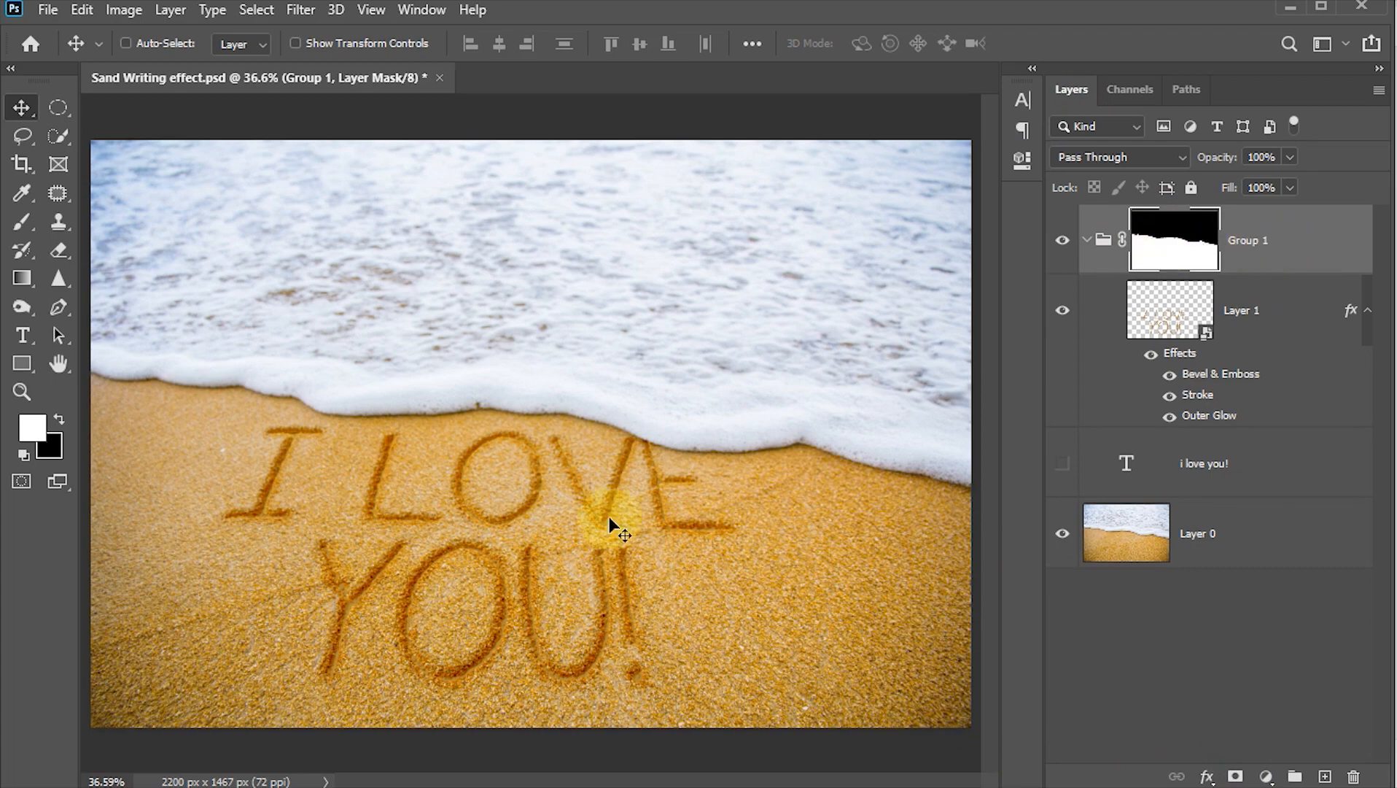
key("ctrl+s")
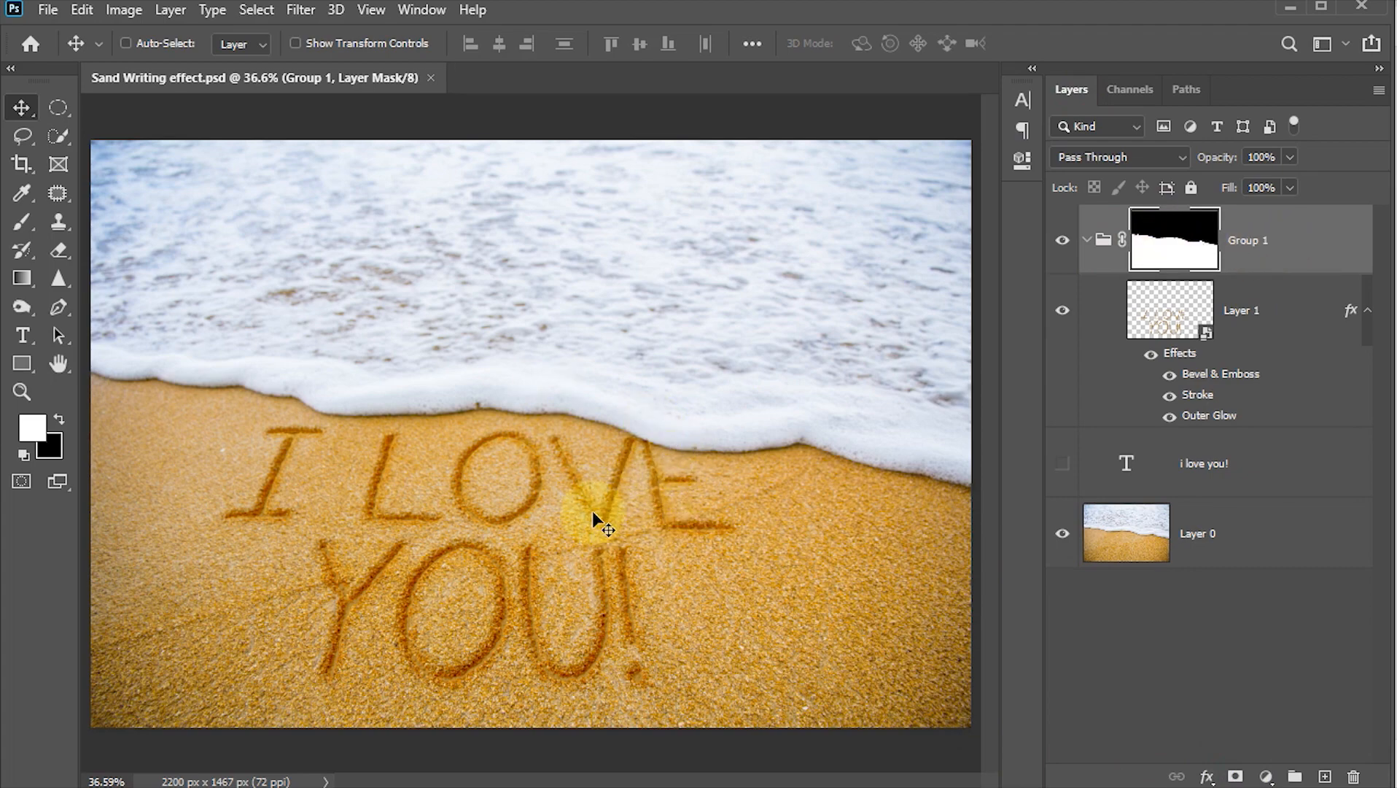
Move Layer 1 inside the masked group about 27 px right and 22 px down, and save the document
left_click(1153, 323)
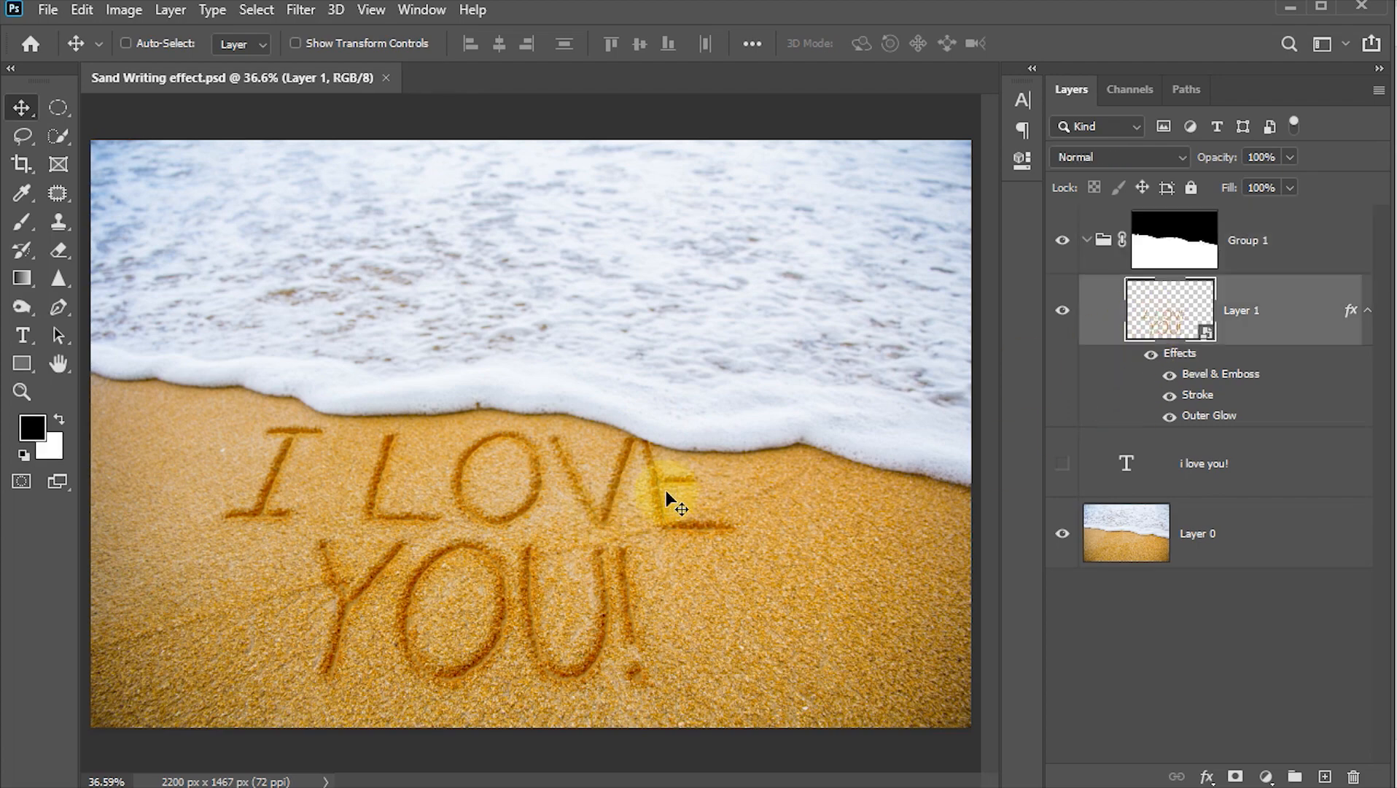
left_click_drag(682, 491, 718, 552)
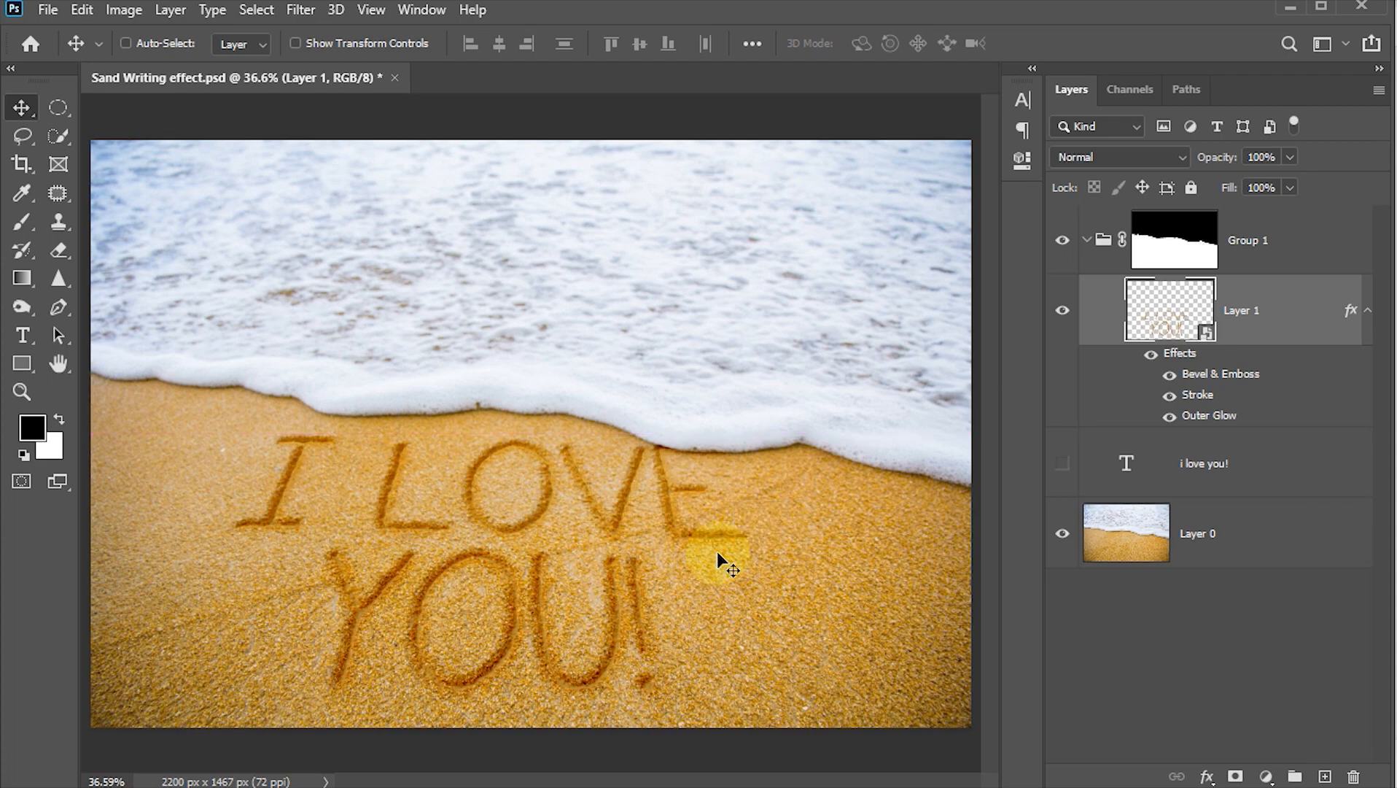
key("ctrl+s")
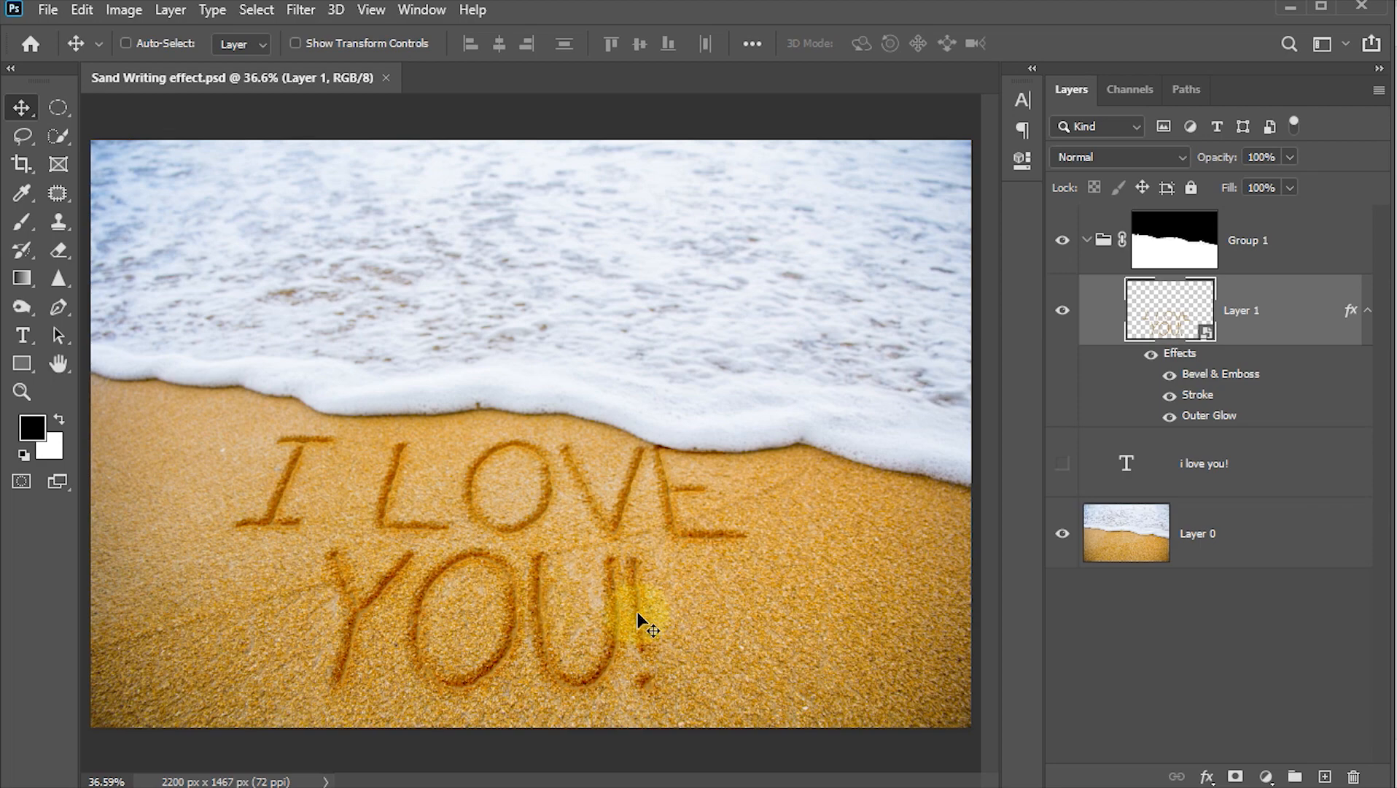
Apply a Perspective transform to Layer 1 that widens the text's lower edge to about 164% width, commit it, and save
key("ctrl")
key("ctrl+t")
right_click(627, 587)
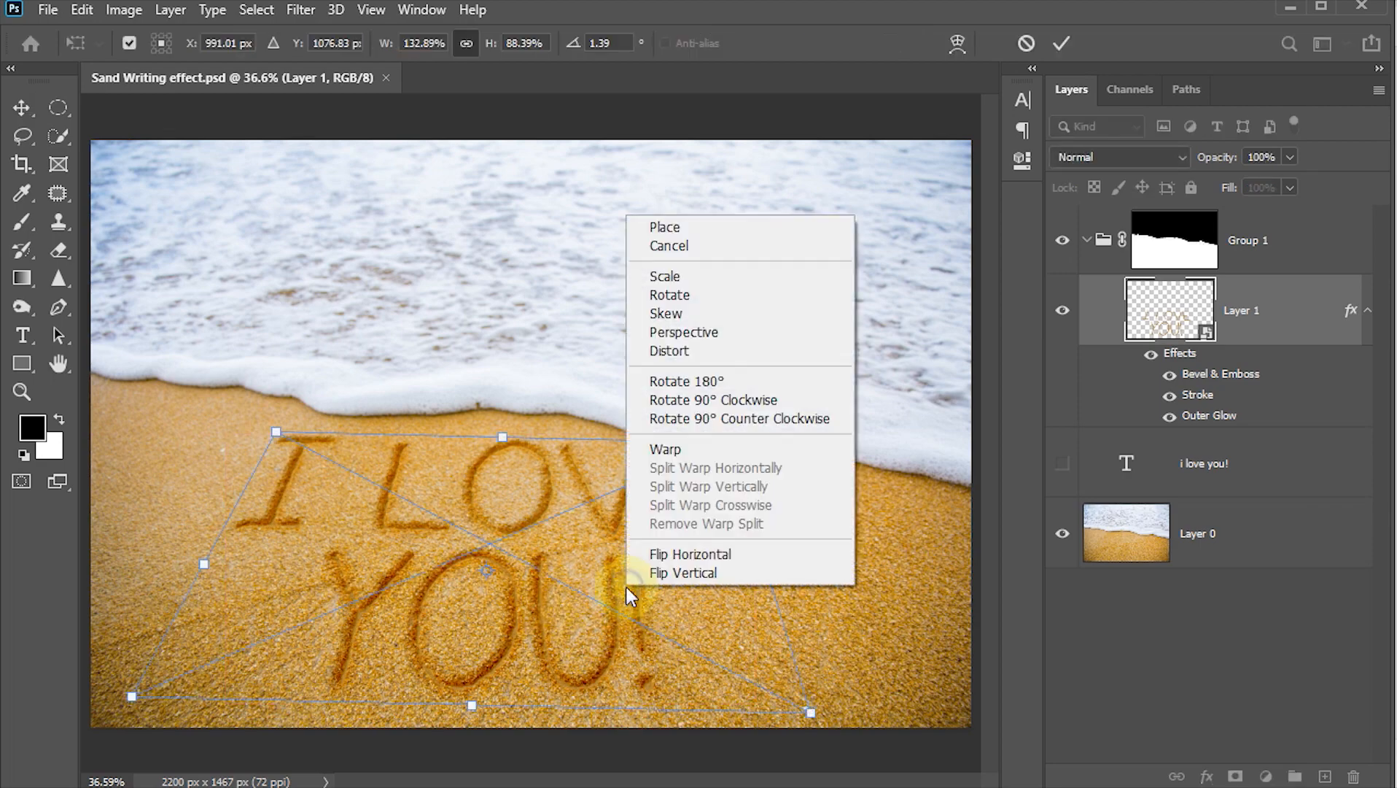
left_click(683, 334)
left_click_drag(811, 713, 890, 714)
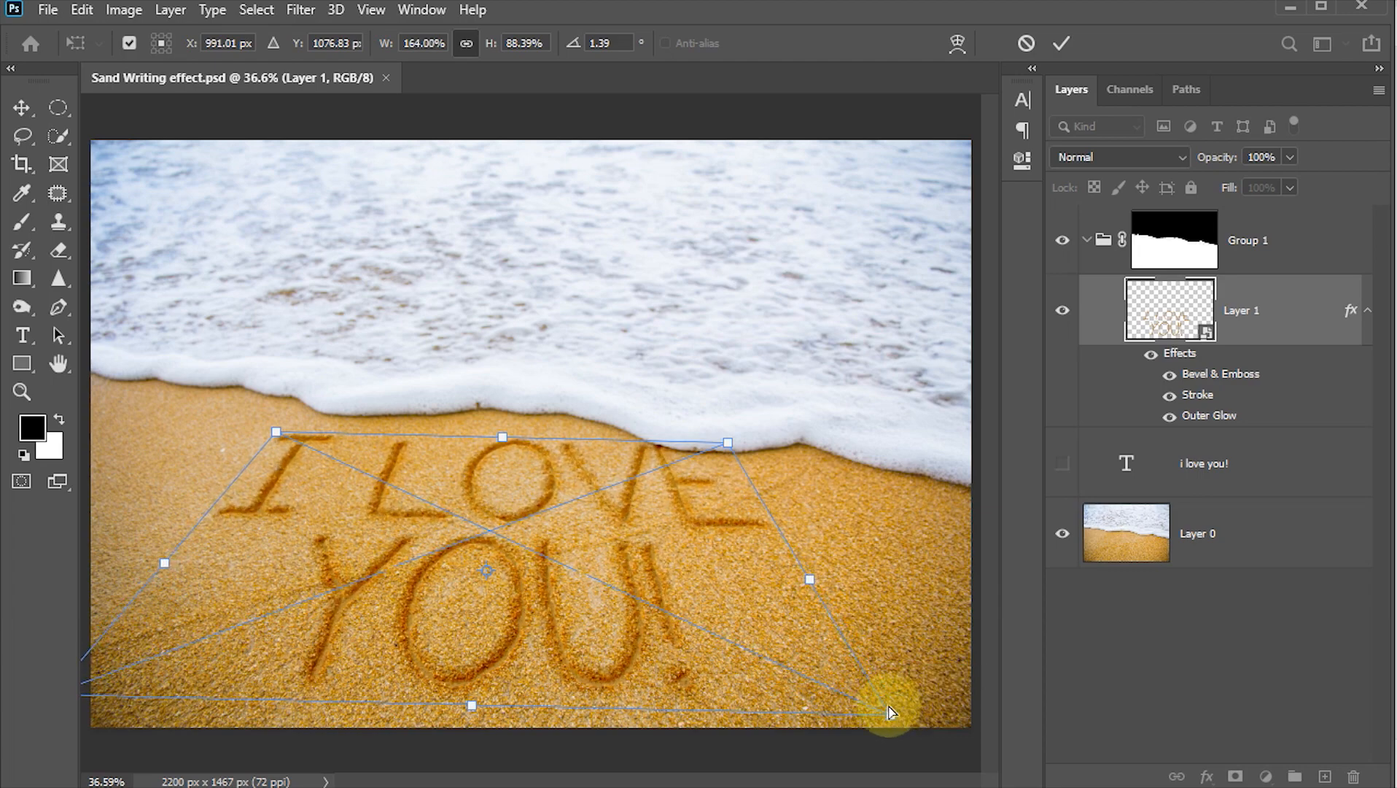
left_click(1061, 44)
key("ctrl+s")
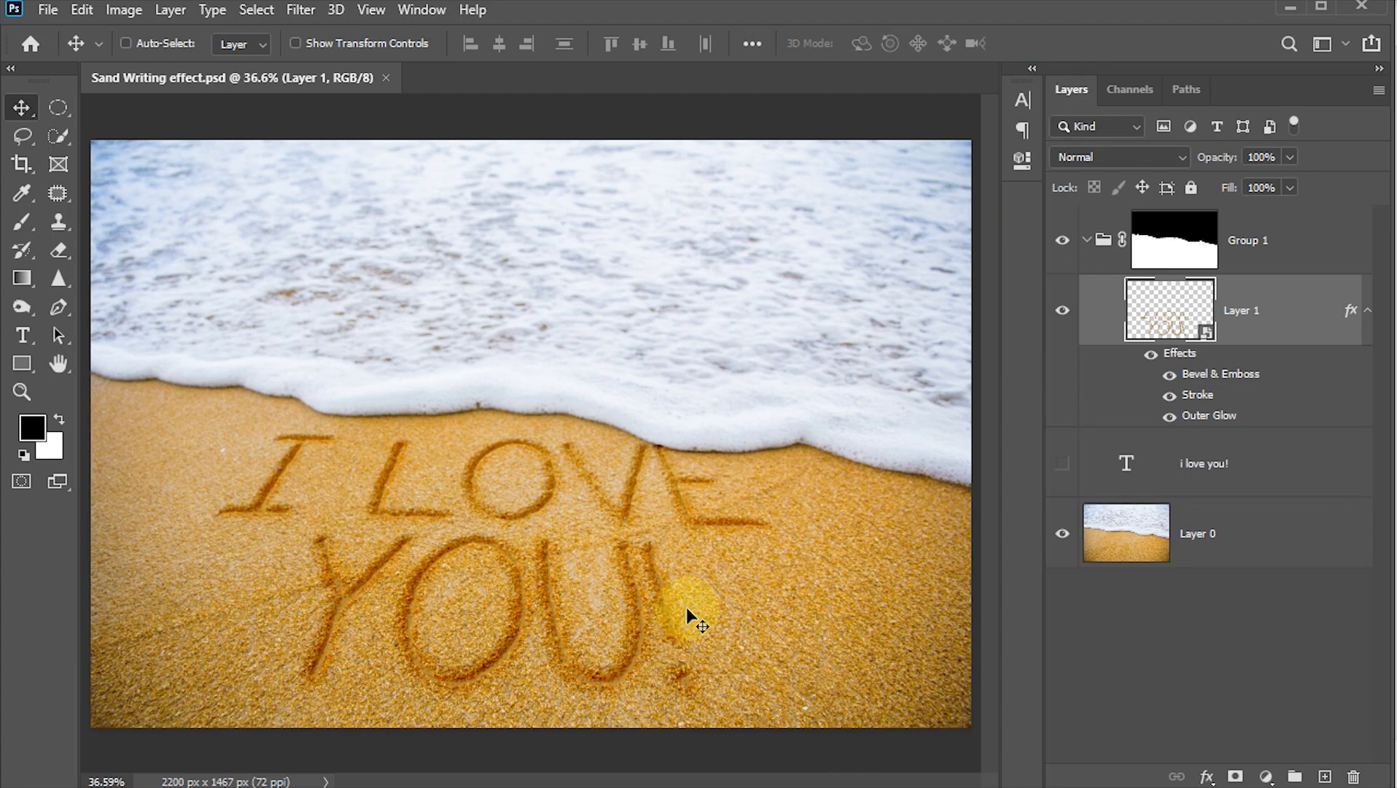
Examine the finished sand writing enlarged to about 43.8% without the interface panels, and restore the panels
key("Tab")
left_click_drag(761, 511, 817, 573)
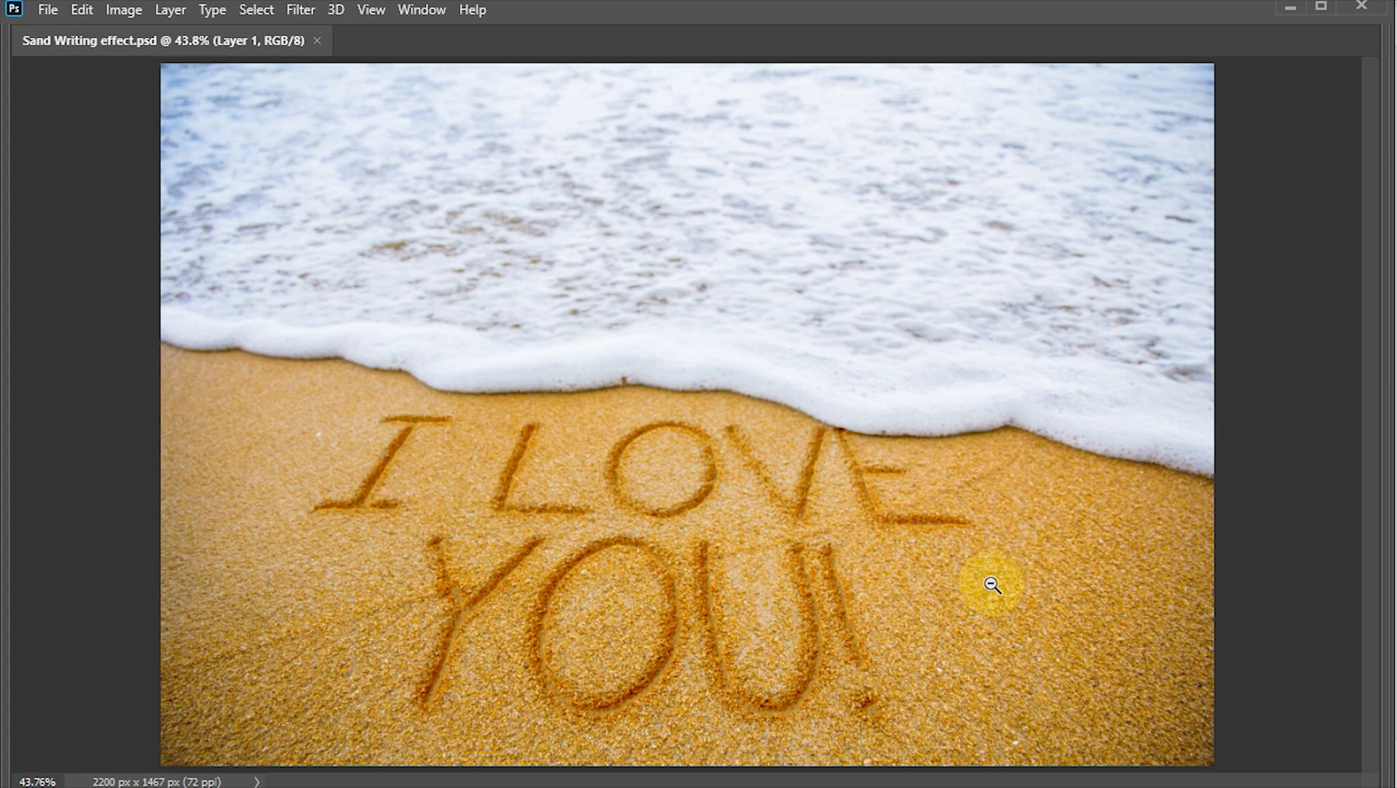
key("Tab")
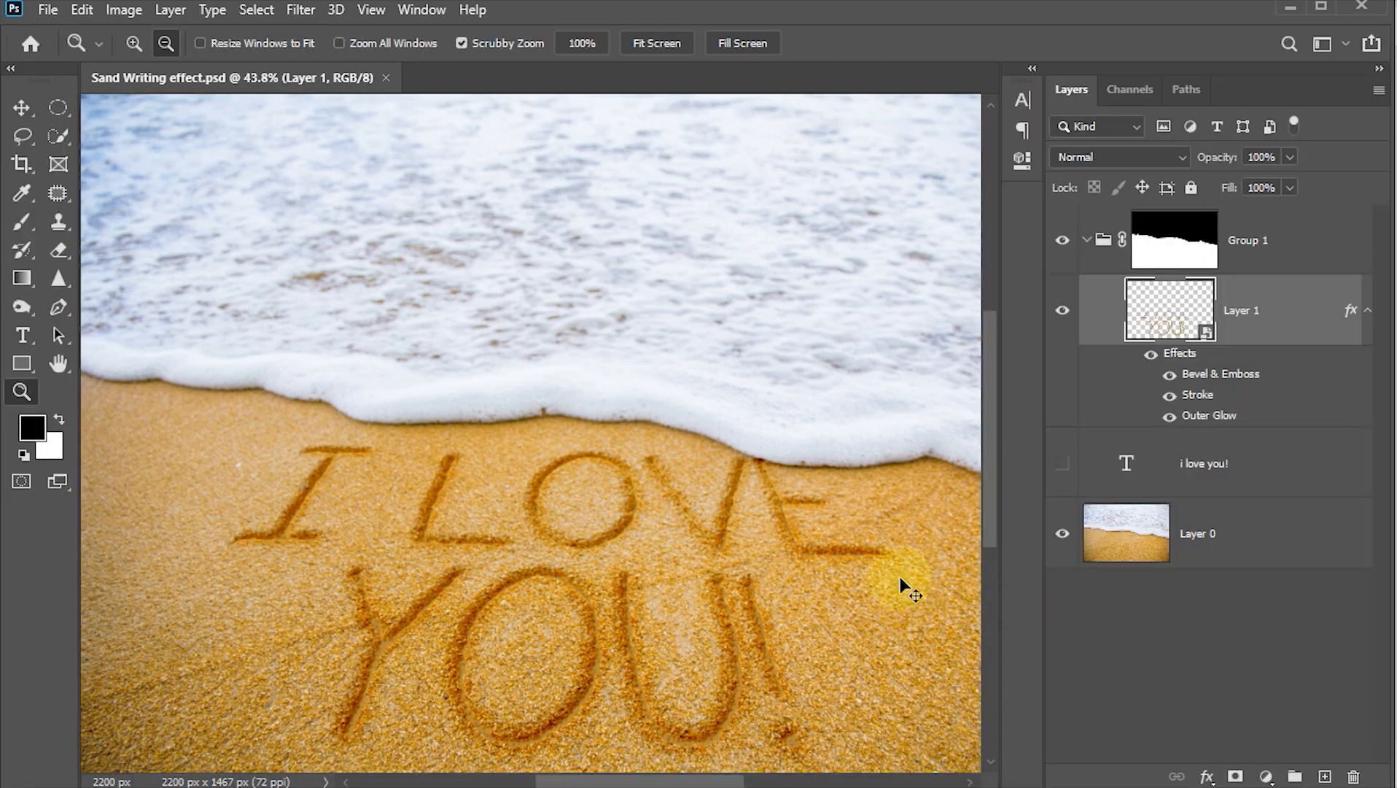